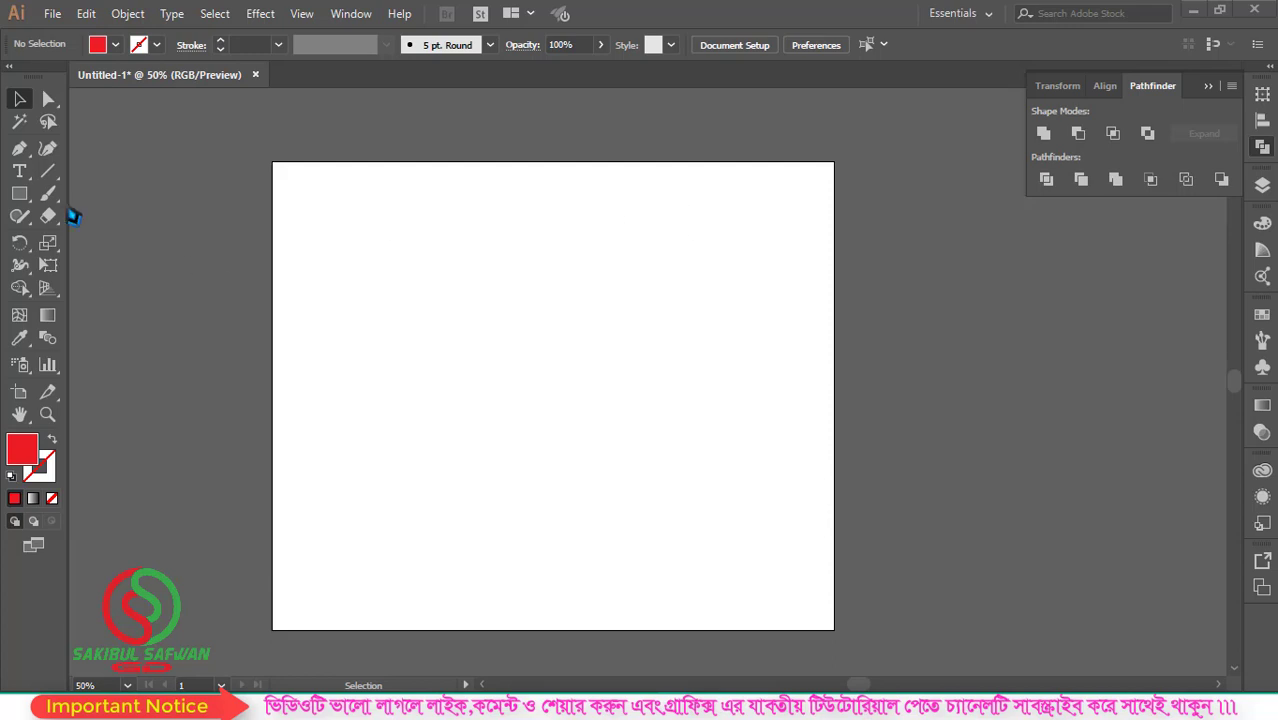
# Add a point text reading "A" at 72 pt near the middle of the artboard.
pyautogui.click(19, 171)
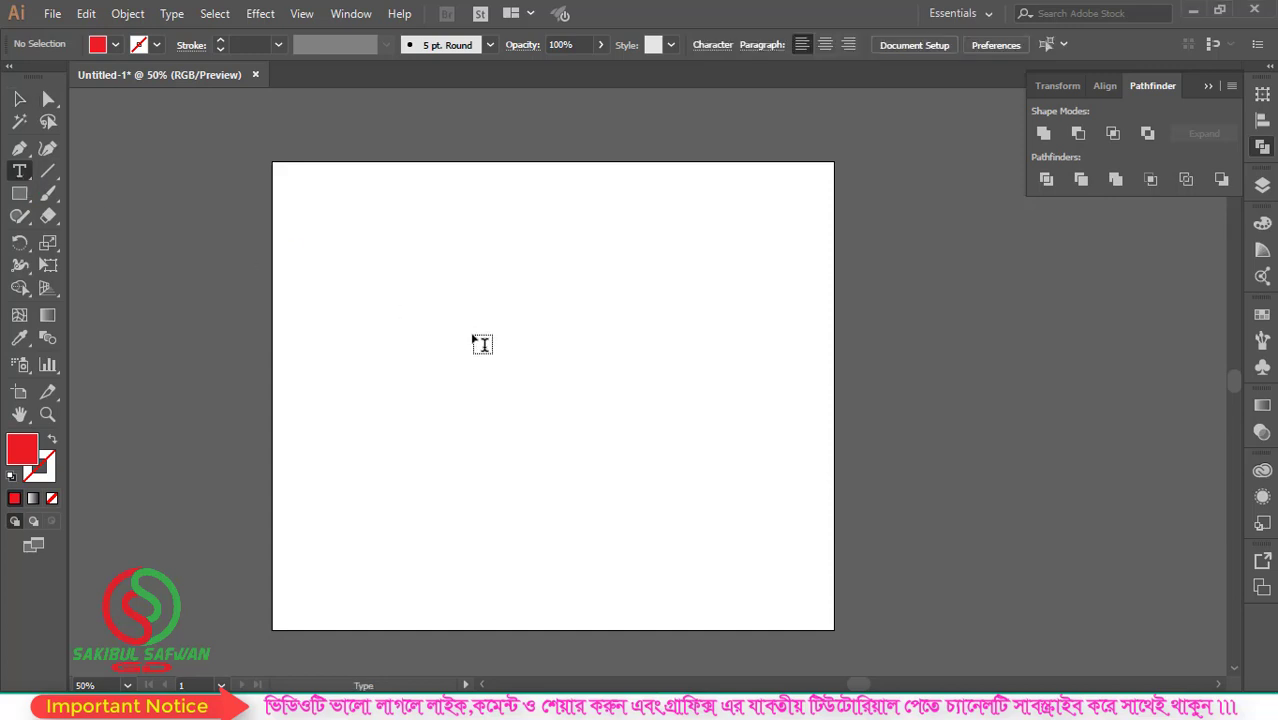
pyautogui.click(496, 344)
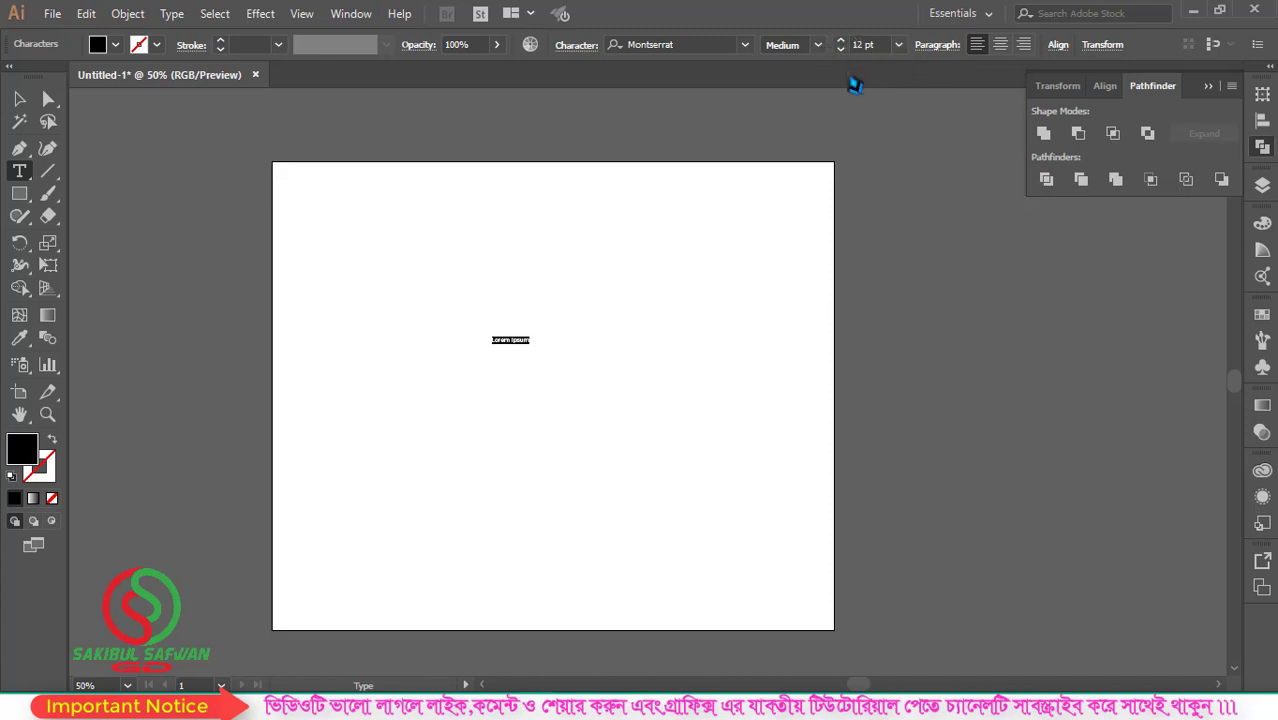
pyautogui.click(899, 46)
pyautogui.click(924, 378)
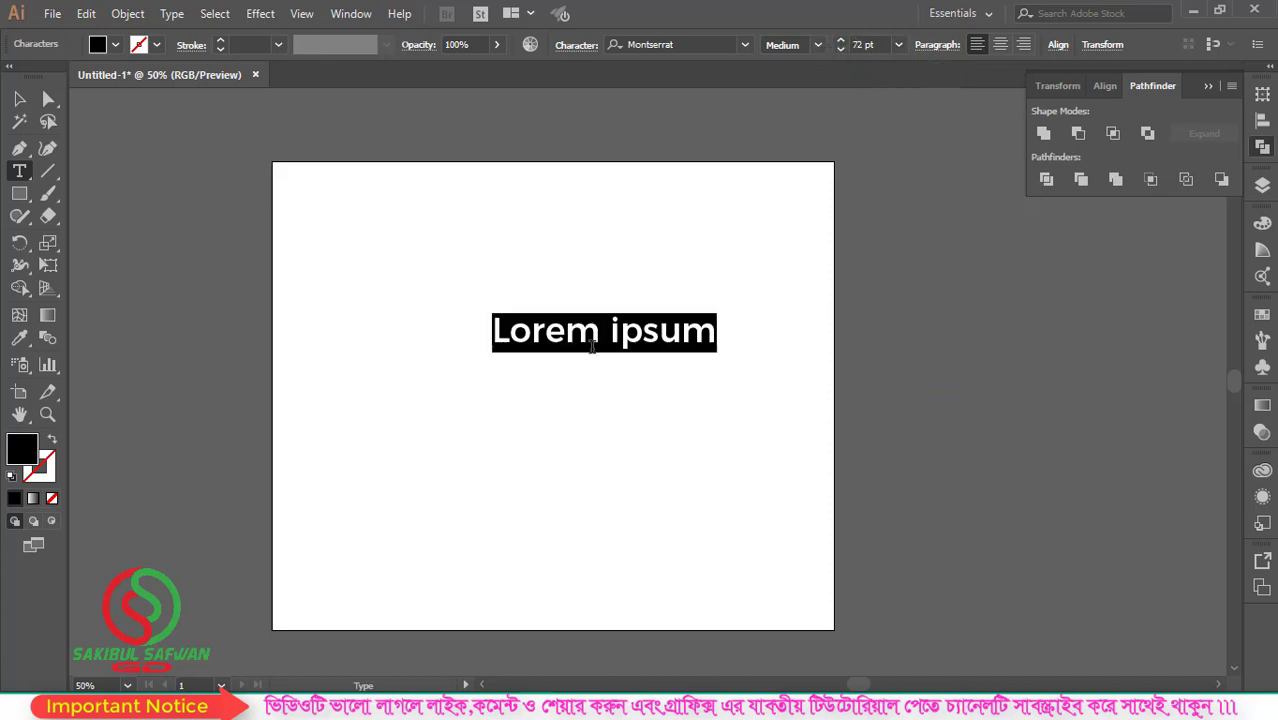
pyautogui.doubleClick(541, 340)
pyautogui.tripleClick(541, 342)
pyautogui.write('A')
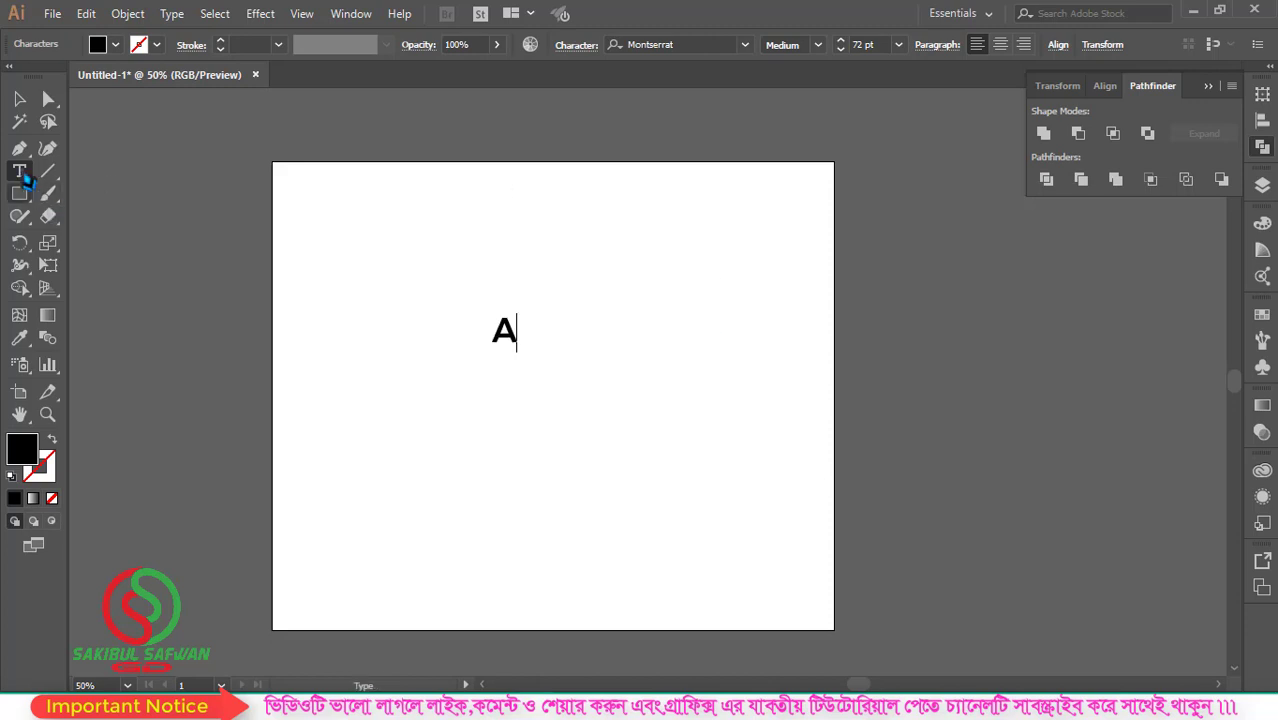
# Scale the letter A up to about 340 pt and position it in the upper middle of the artboard.
pyautogui.press('Escape')
pyautogui.moveTo(519, 313); pyautogui.dragTo(648, 242)
pyautogui.moveTo(531, 341); pyautogui.dragTo(572, 318)
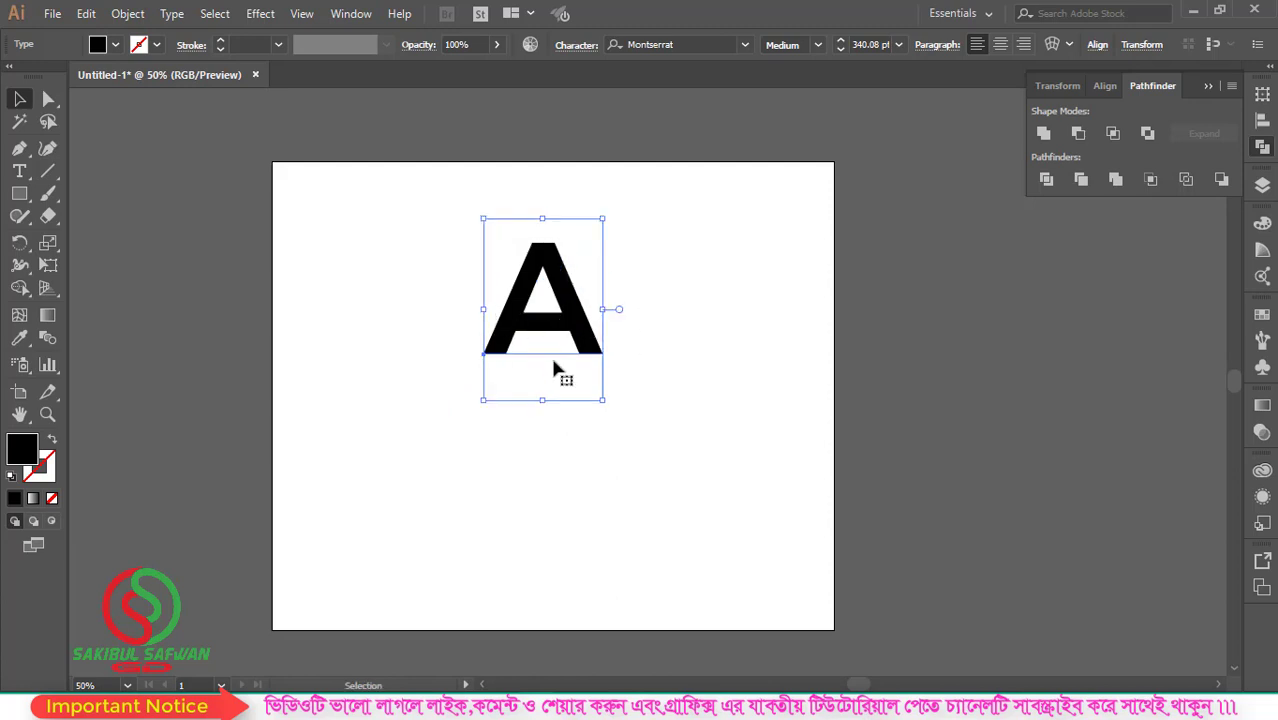
# Add the text "AUTOSPEED" at 72 pt below the A and move the two texts closer together.
pyautogui.click(19, 171)
pyautogui.click(452, 496)
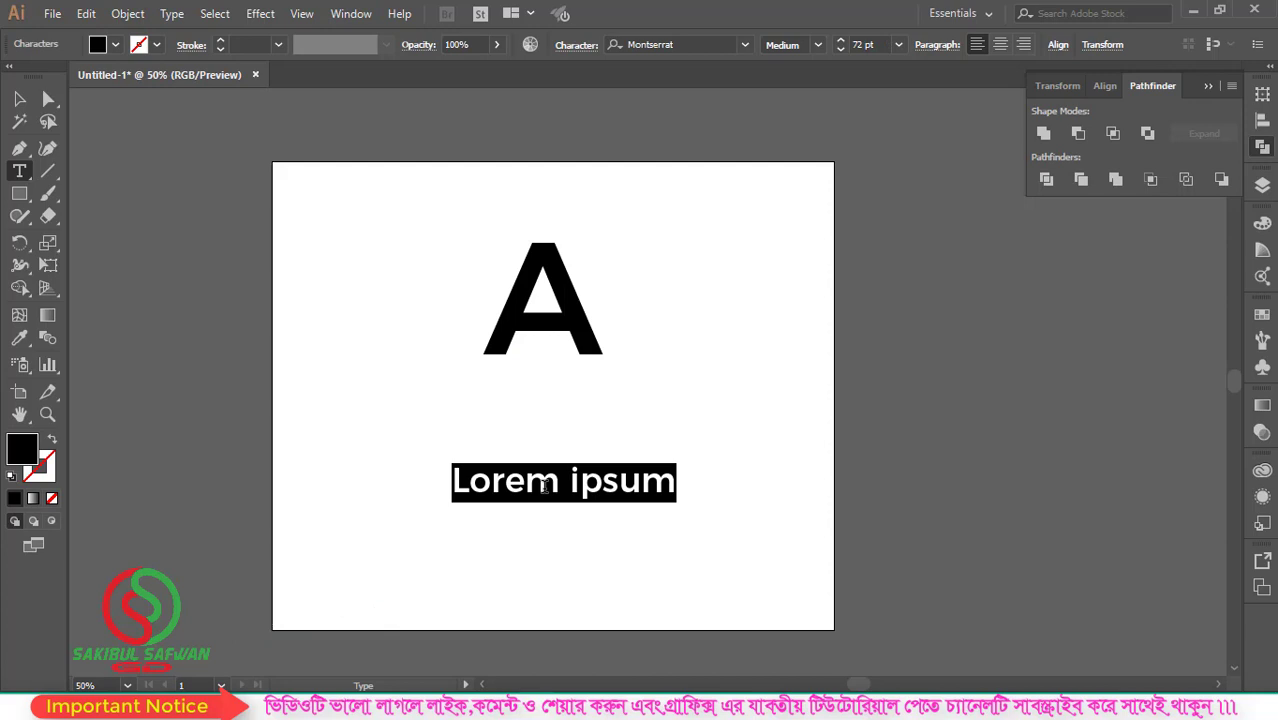
pyautogui.write('A')
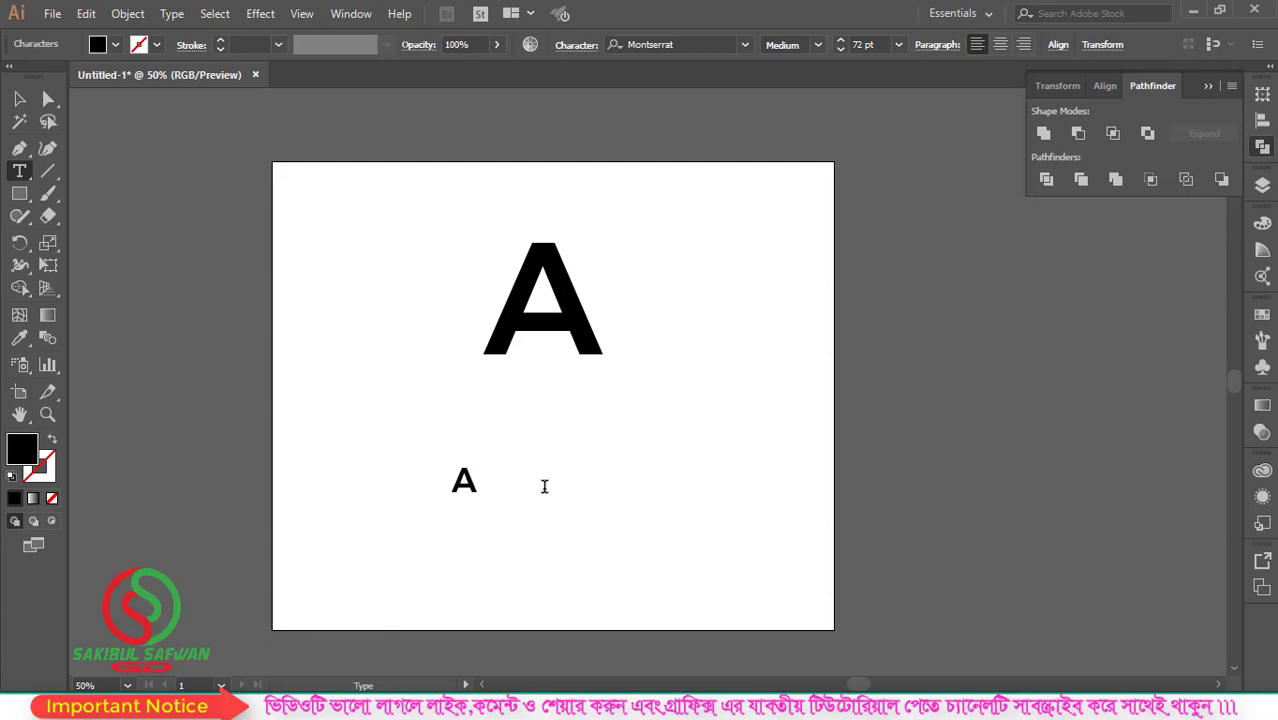
pyautogui.write('UTO S')
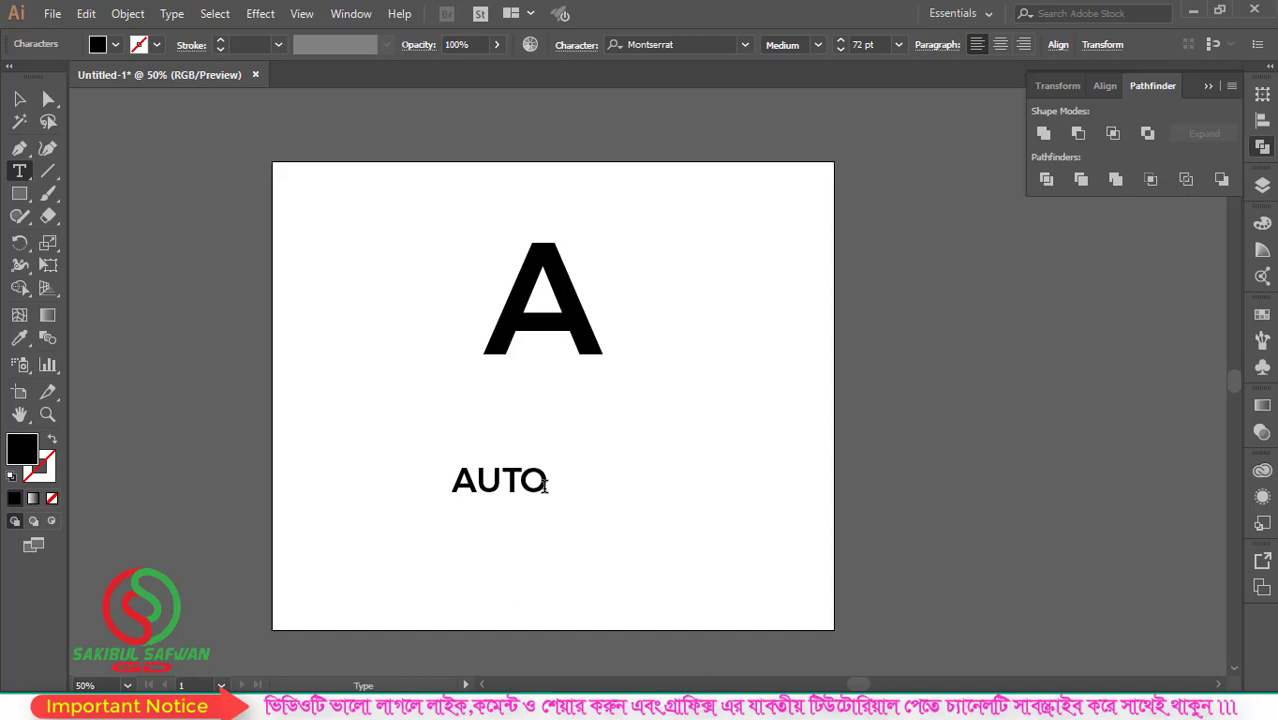
pyautogui.press('BackSpace')
pyautogui.press('BackSpace')
pyautogui.write('SPEED')
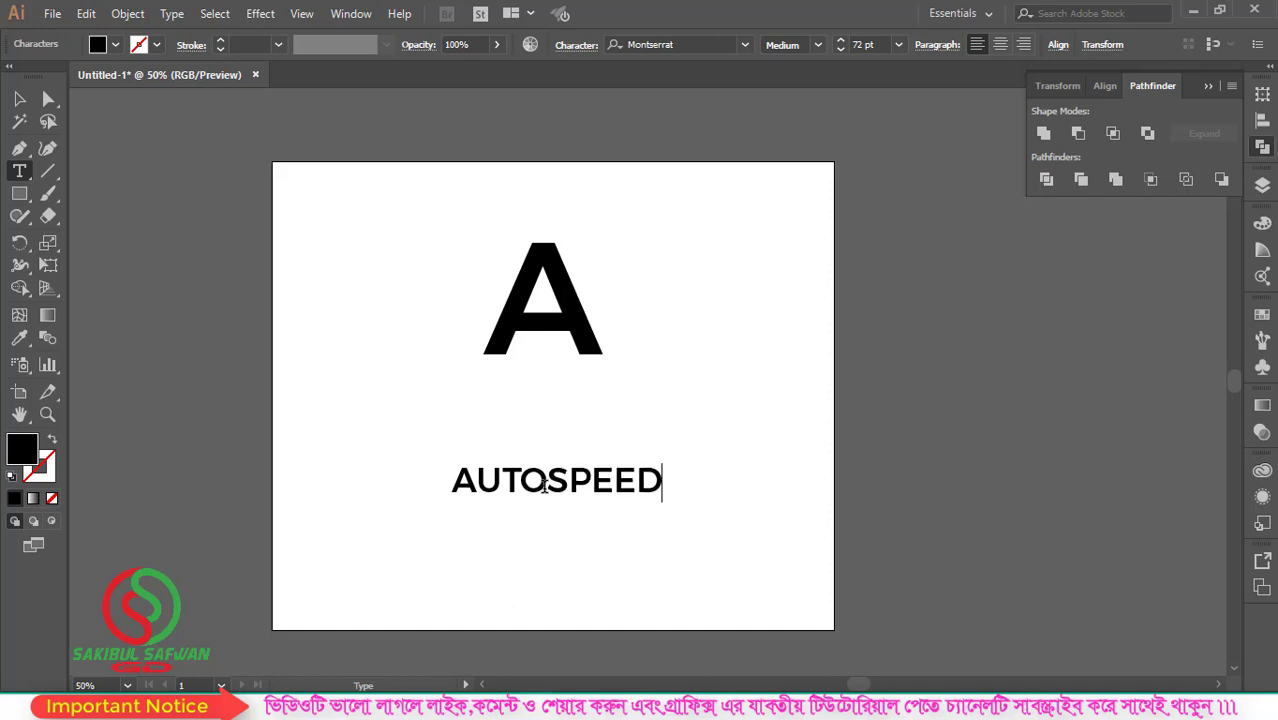
pyautogui.click(19, 98)
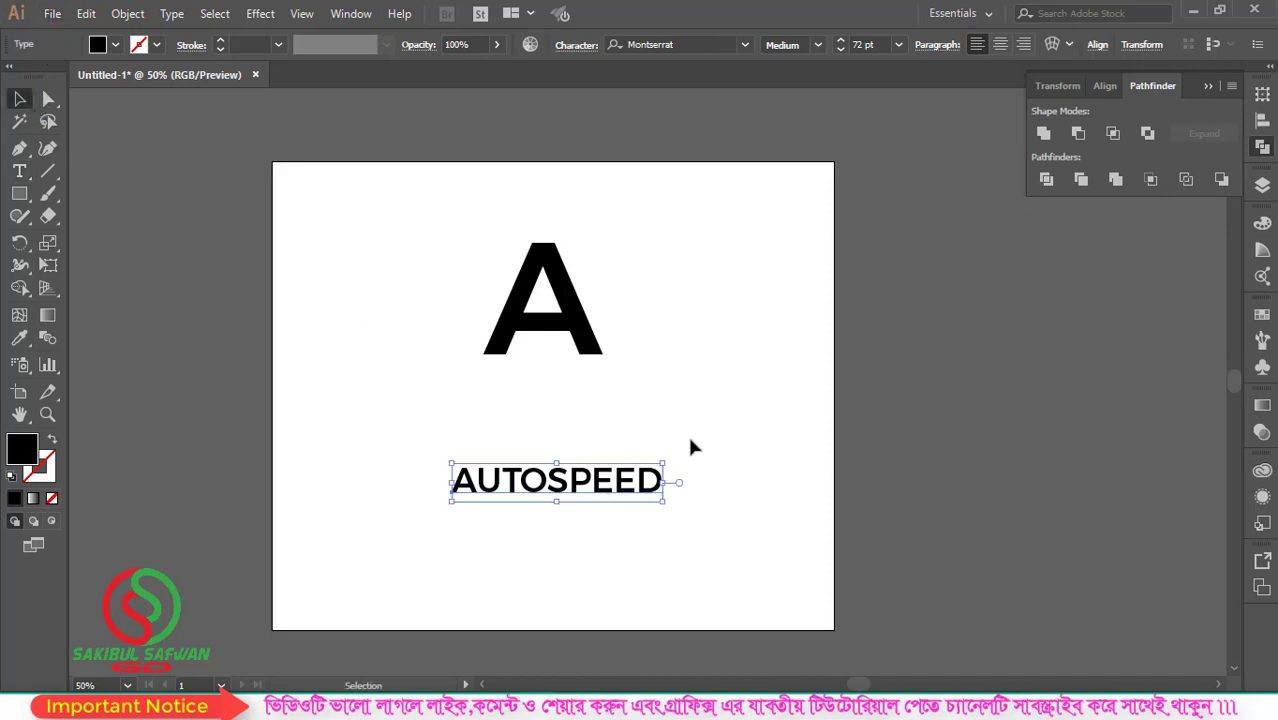
pyautogui.moveTo(590, 483); pyautogui.dragTo(560, 457)
pyautogui.moveTo(576, 287); pyautogui.dragTo(568, 317)
# Change the font weight of the large A to SemiBold.
pyautogui.click(818, 45)
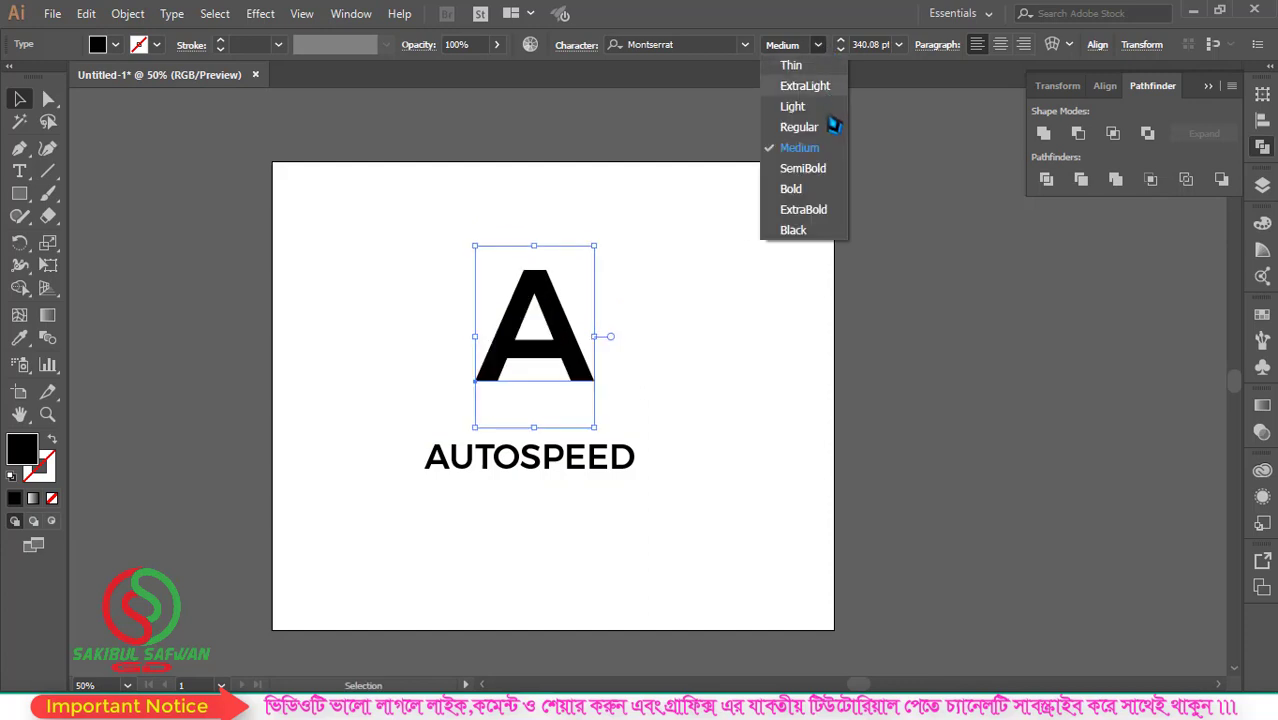
pyautogui.click(803, 168)
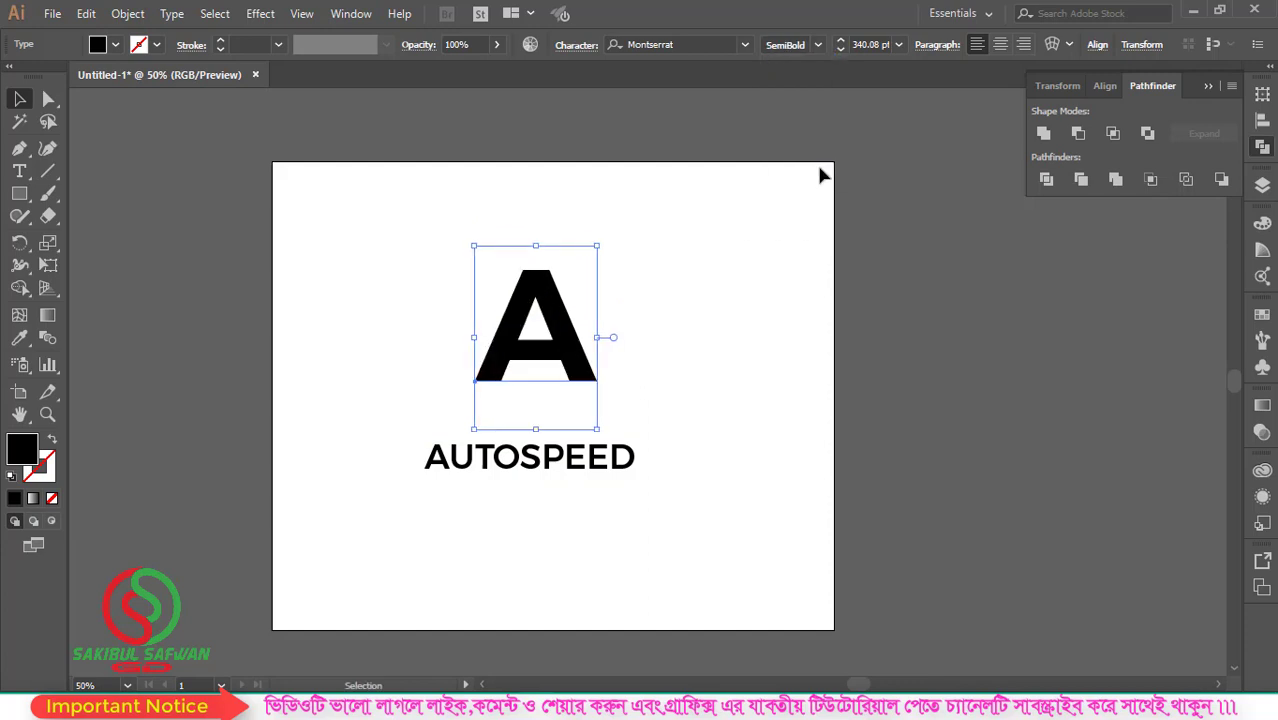
pyautogui.click(818, 45)
pyautogui.click(628, 294)
# Fine-tune the positions of the large A and the AUTOSPEED text beneath it.
pyautogui.click(568, 345)
pyautogui.scroll(1, 566, 386)
pyautogui.moveTo(588, 328); pyautogui.dragTo(588, 341)
pyautogui.click(536, 497)
pyautogui.moveTo(546, 491)
pyautogui.mouseDown()
pyautogui.moveTo(550, 505)
pyautogui.moveTo(543, 491)
pyautogui.mouseUp()
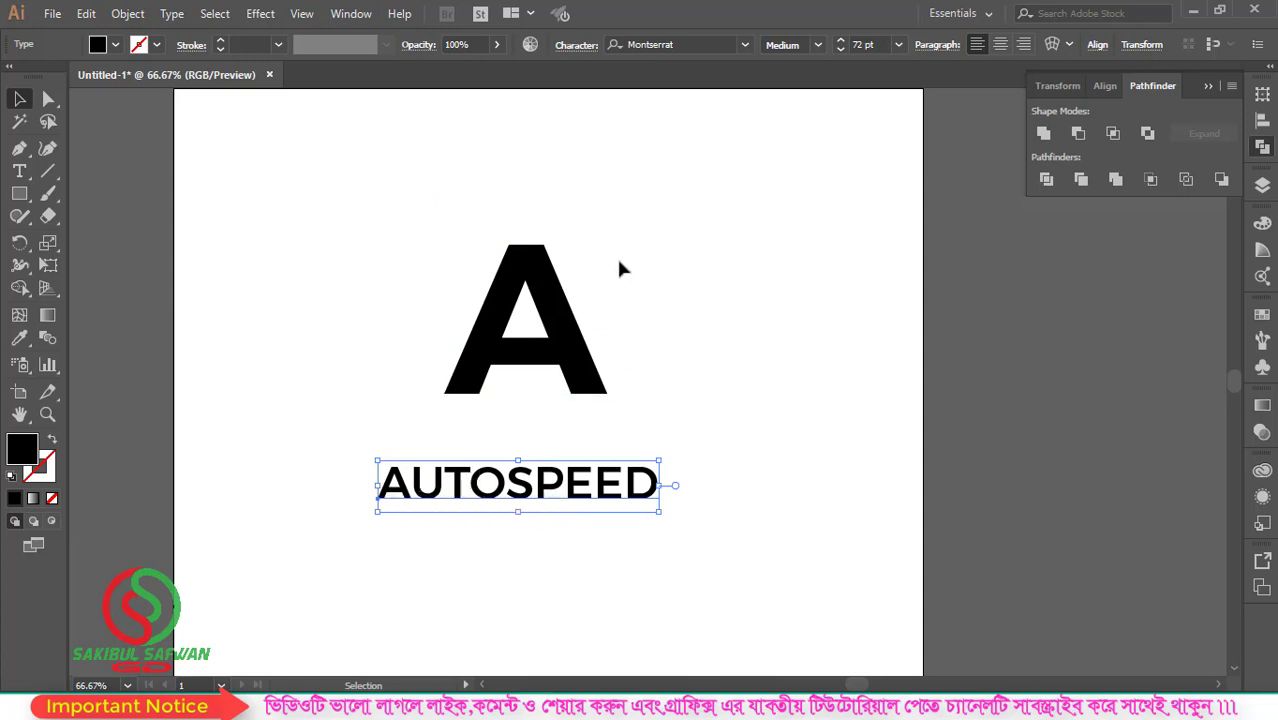
# Narrow the large A slightly on both sides and convert it to outlines.
pyautogui.click(568, 318)
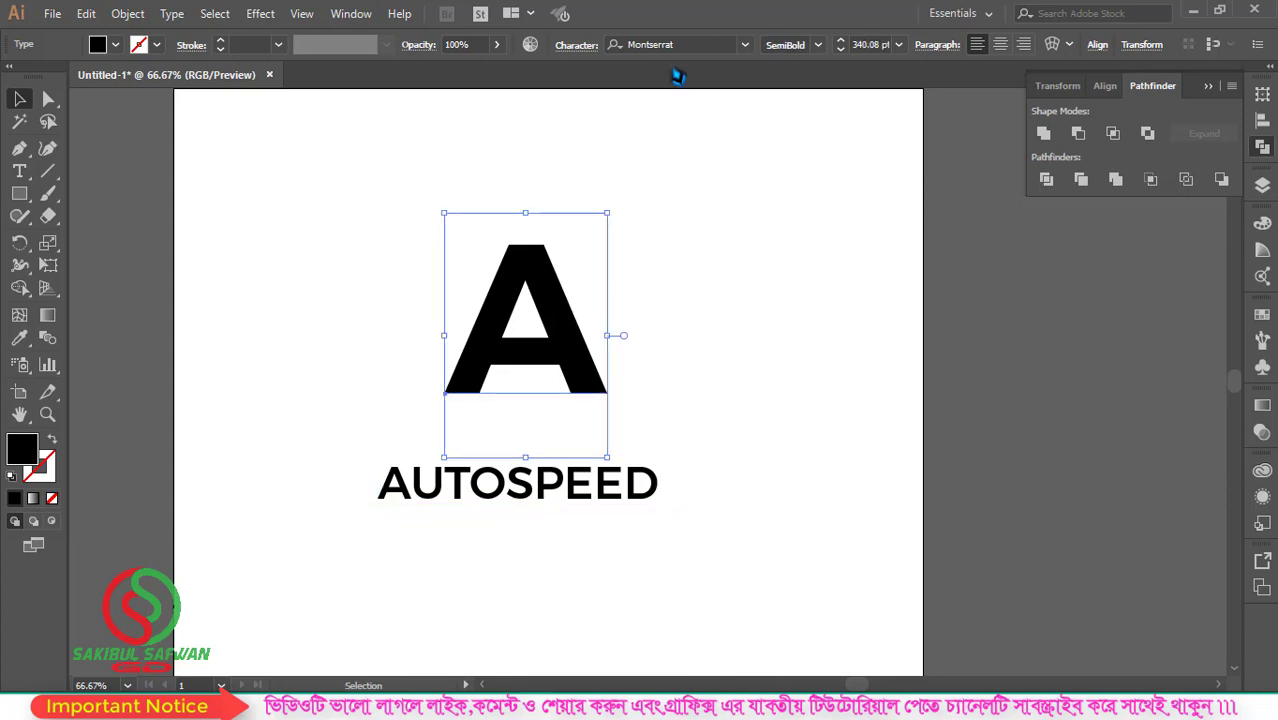
pyautogui.moveTo(609, 336); pyautogui.dragTo(599, 336)
pyautogui.rightClick(556, 330)
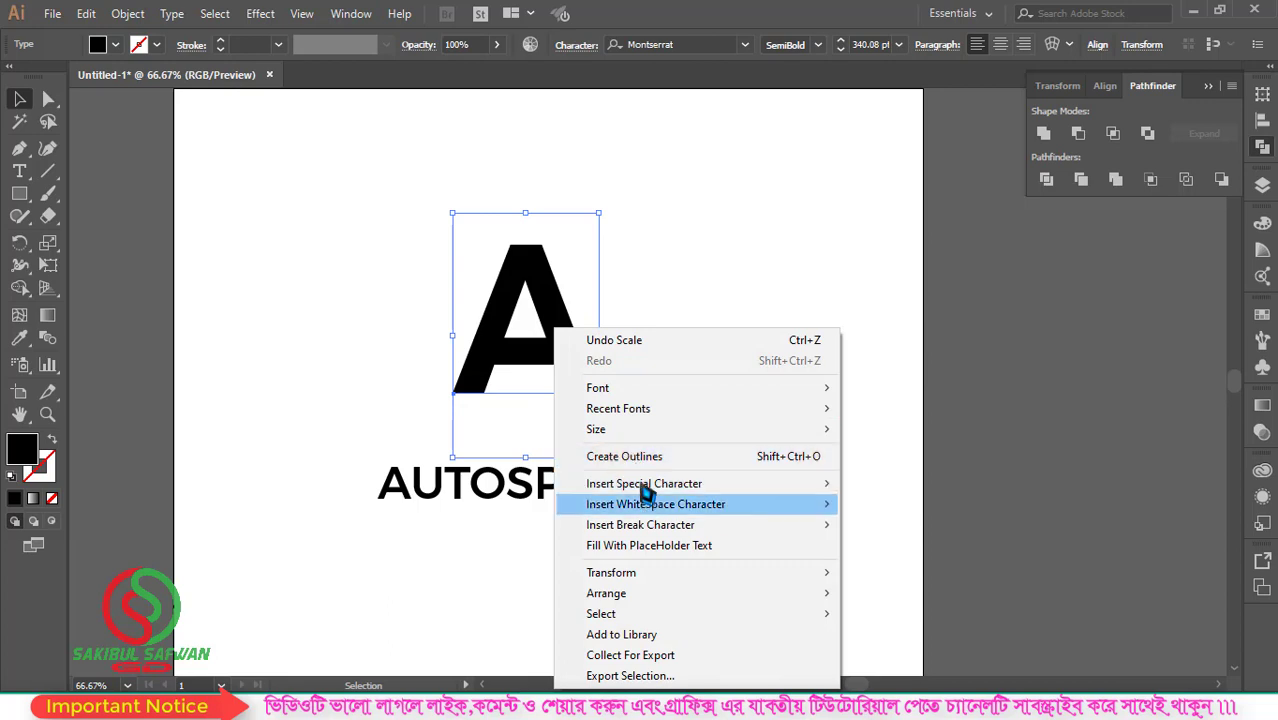
pyautogui.click(636, 457)
# Narrow the outlined A a little more about its centre and move it up away from the AUTOSPEED text.
pyautogui.moveTo(563, 336); pyautogui.dragTo(583, 372)
pyautogui.keyDown('alt'); pyautogui.scroll(2, 583, 372); pyautogui.keyUp('alt')
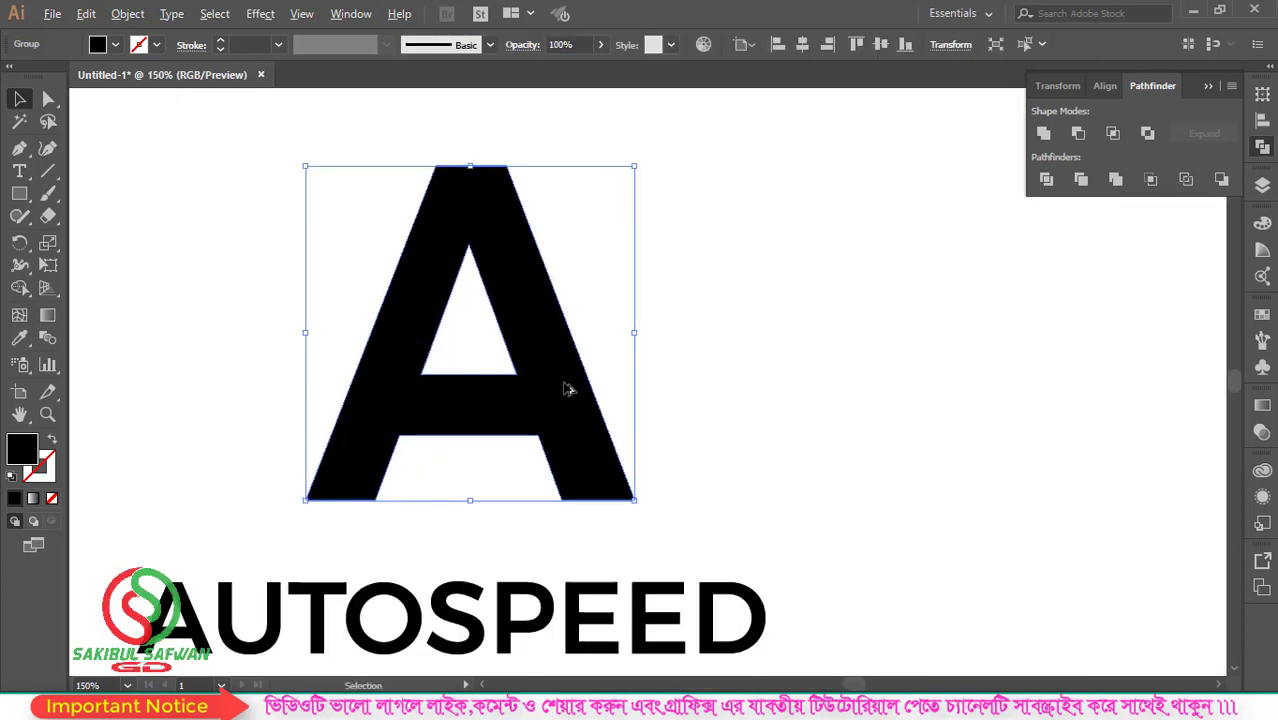
pyautogui.moveTo(635, 334); pyautogui.dragTo(624, 338)
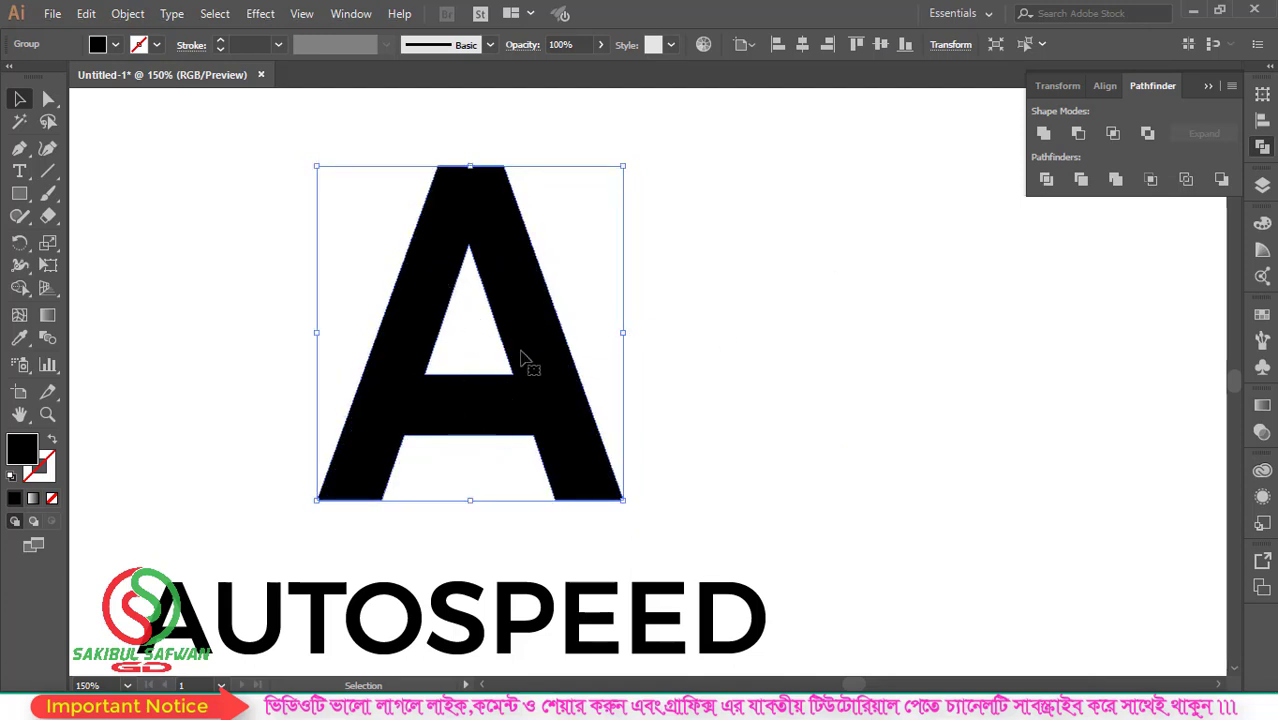
pyautogui.click(598, 372)
pyautogui.moveTo(462, 417); pyautogui.dragTo(488, 366)
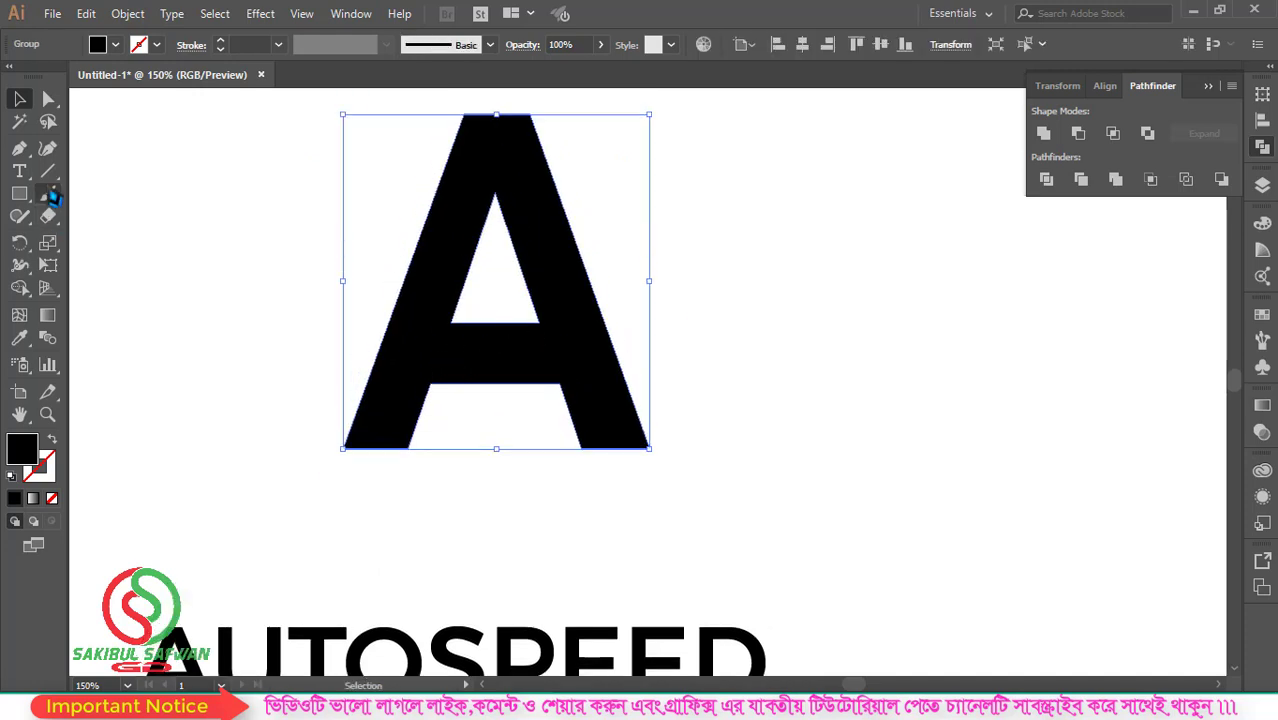
# Draw a straight line along the inner edge of the A's left leg, crossing the crossbar and extending below the letter.
pyautogui.click(48, 172)
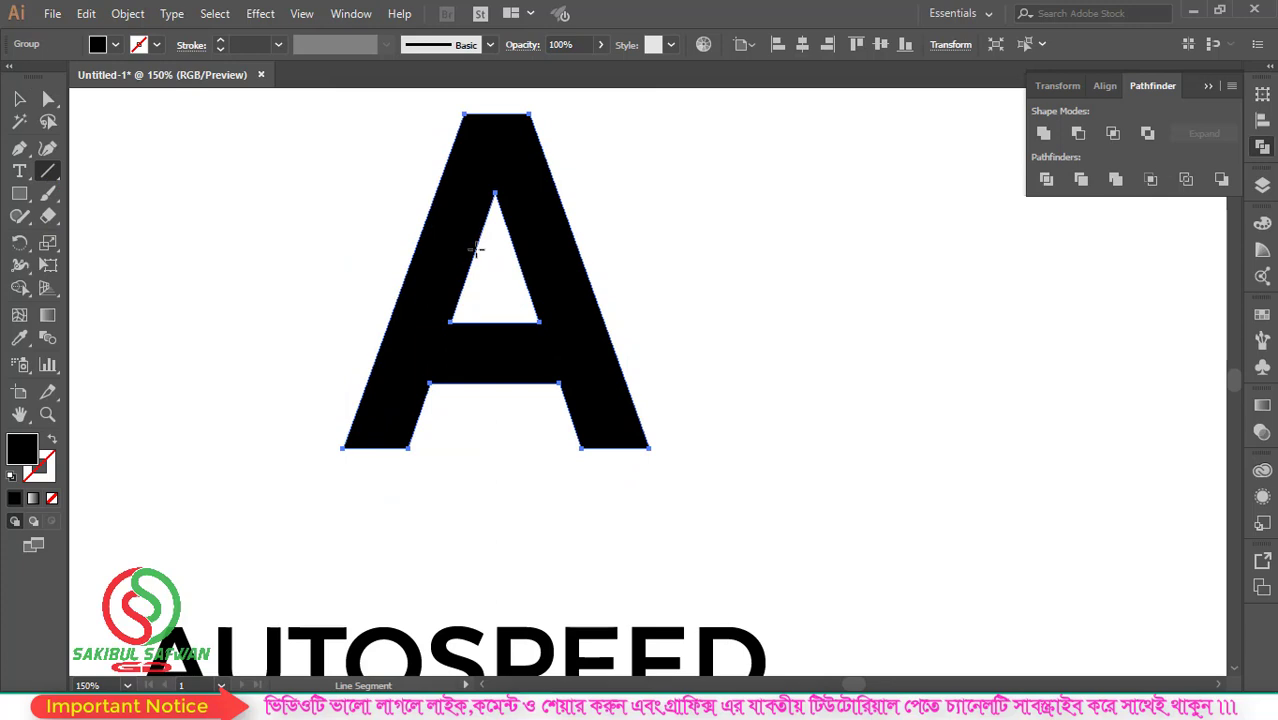
pyautogui.moveTo(476, 251); pyautogui.dragTo(389, 506)
pyautogui.click(19, 98)
# Make a vertically reflected copy of the line and align it with the inner edge of the A's right leg.
pyautogui.scroll(4, 525, 365)
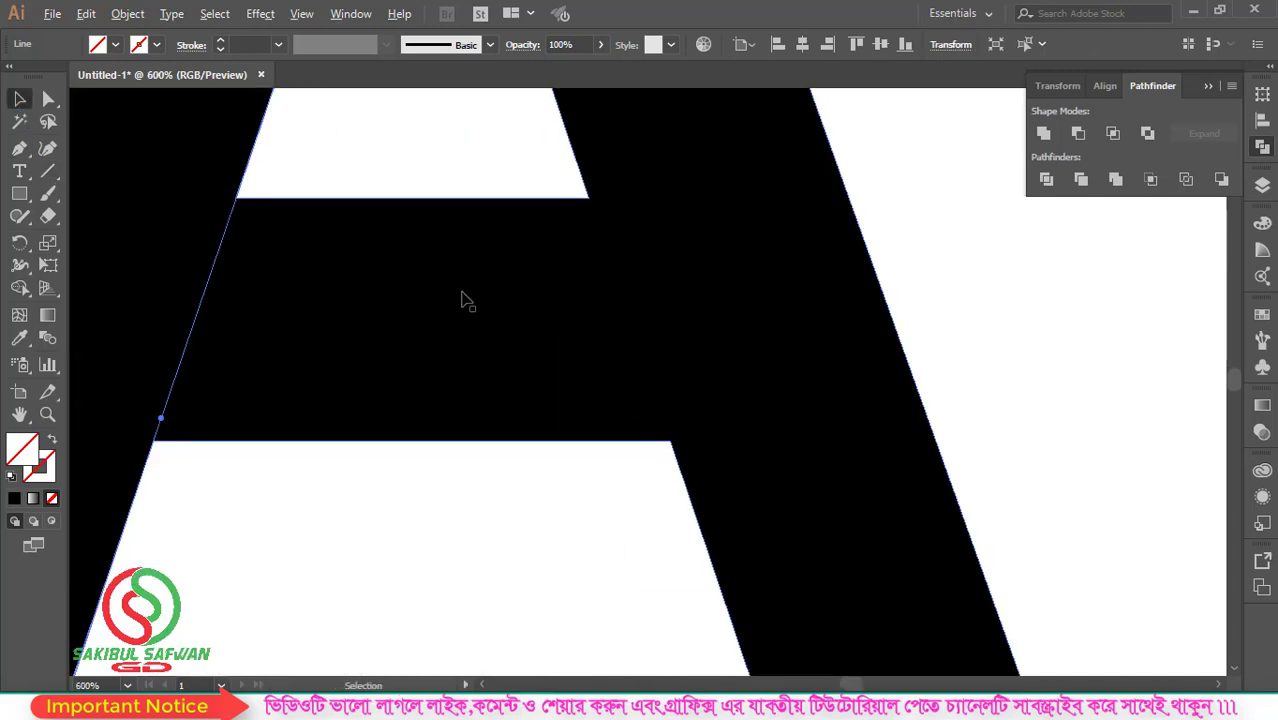
pyautogui.scroll(-3, 696, 331)
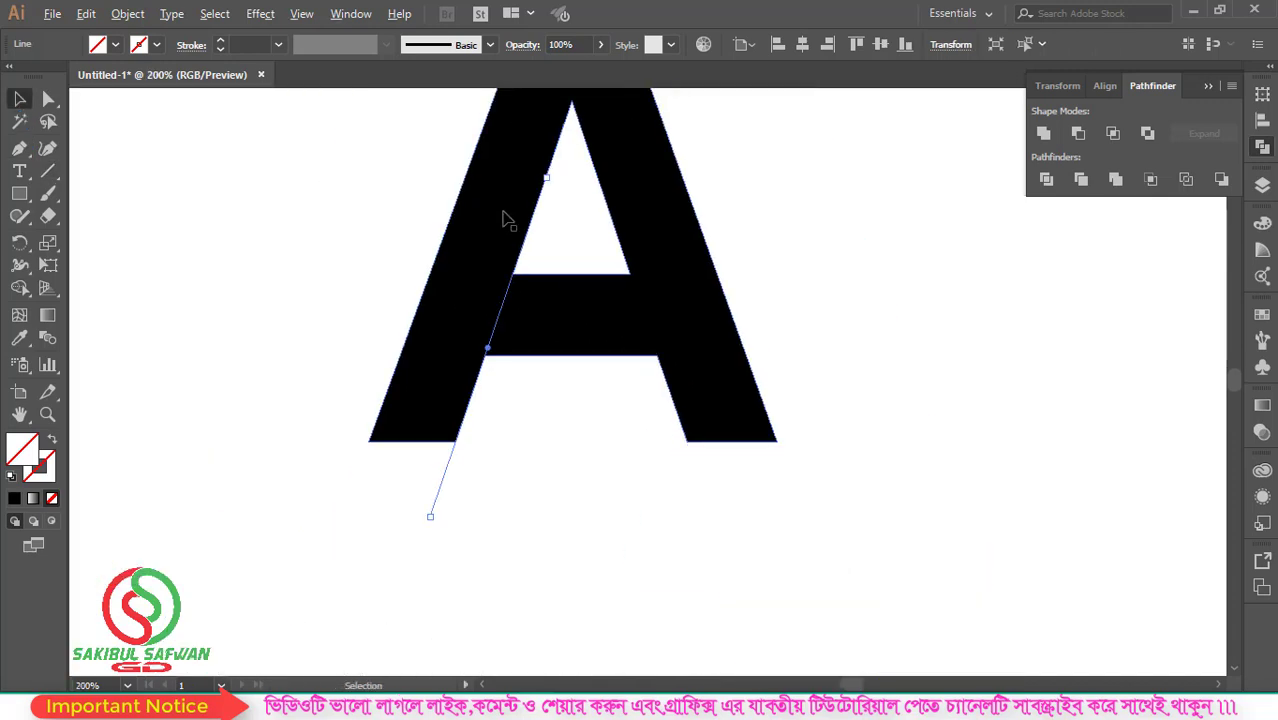
pyautogui.scroll(2, 531, 210)
pyautogui.rightClick(506, 332)
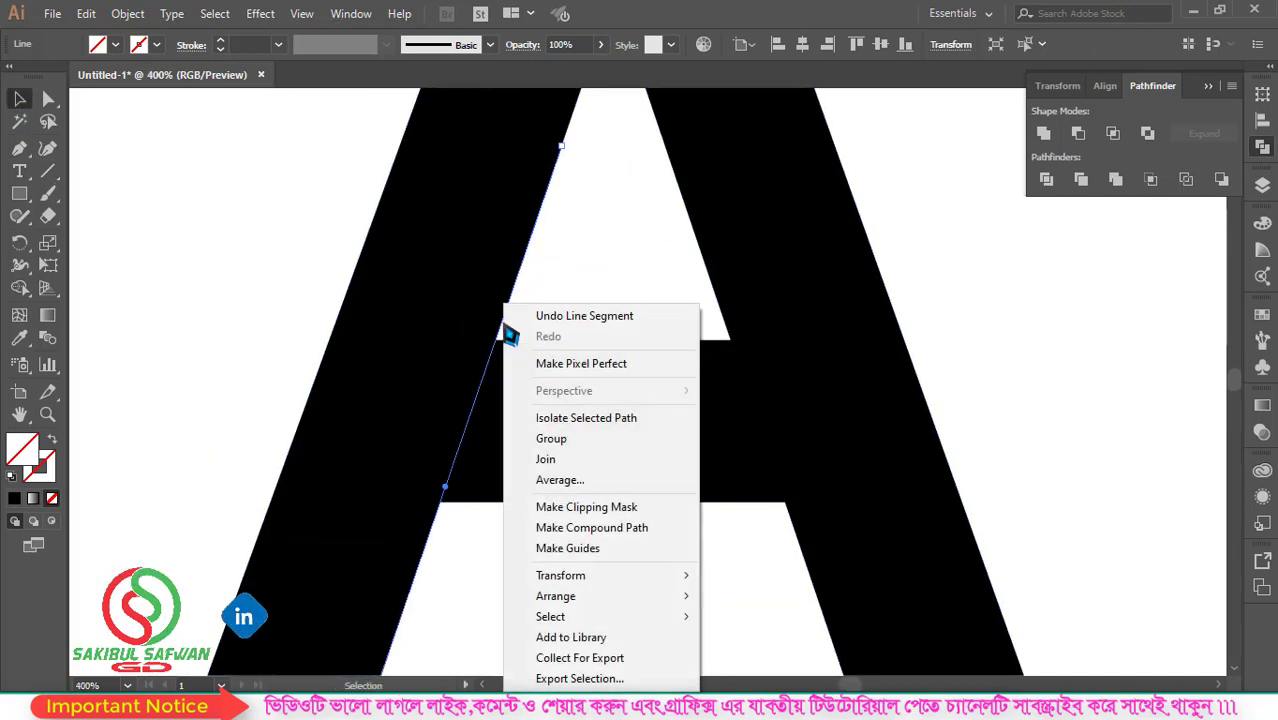
pyautogui.moveTo(568, 577)
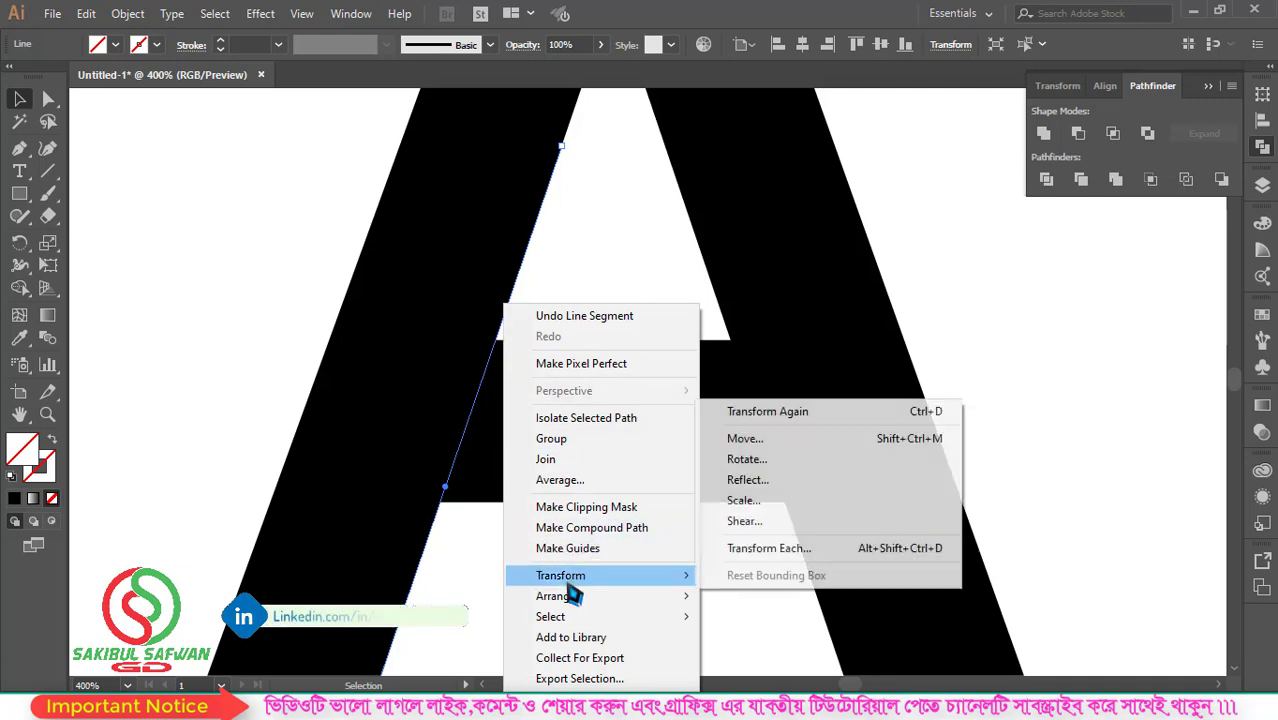
pyautogui.click(750, 481)
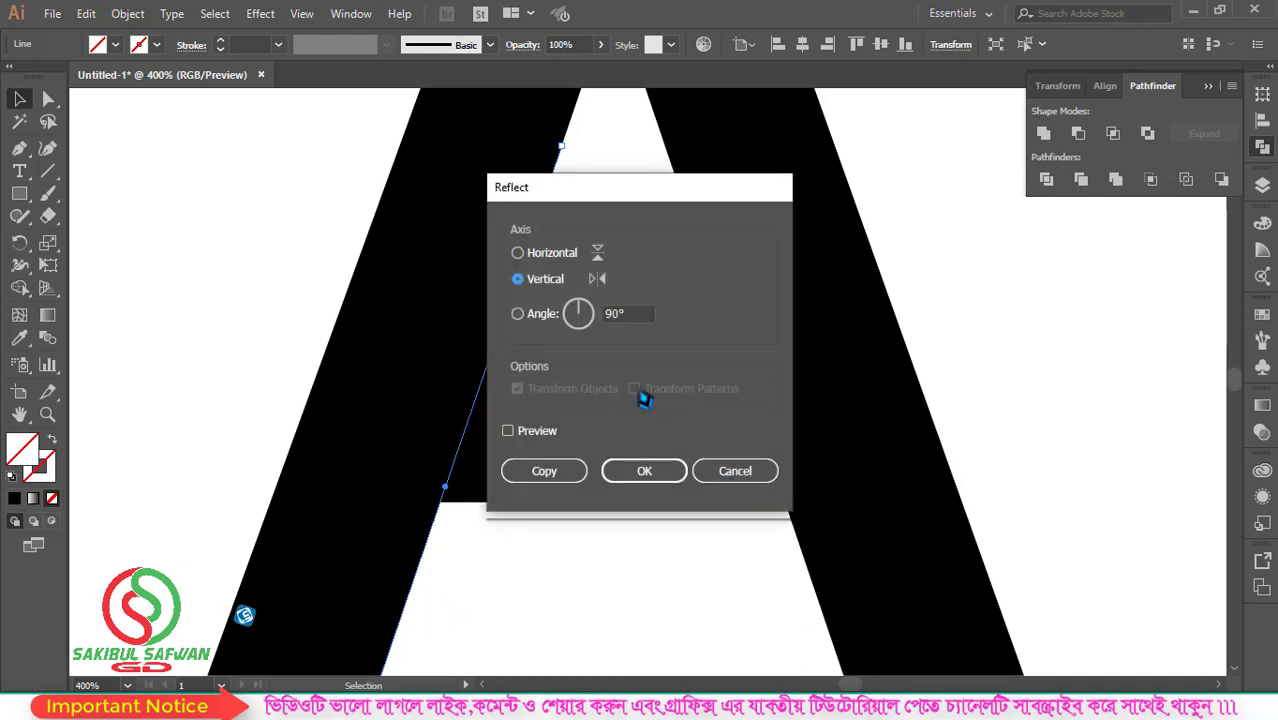
pyautogui.click(565, 473)
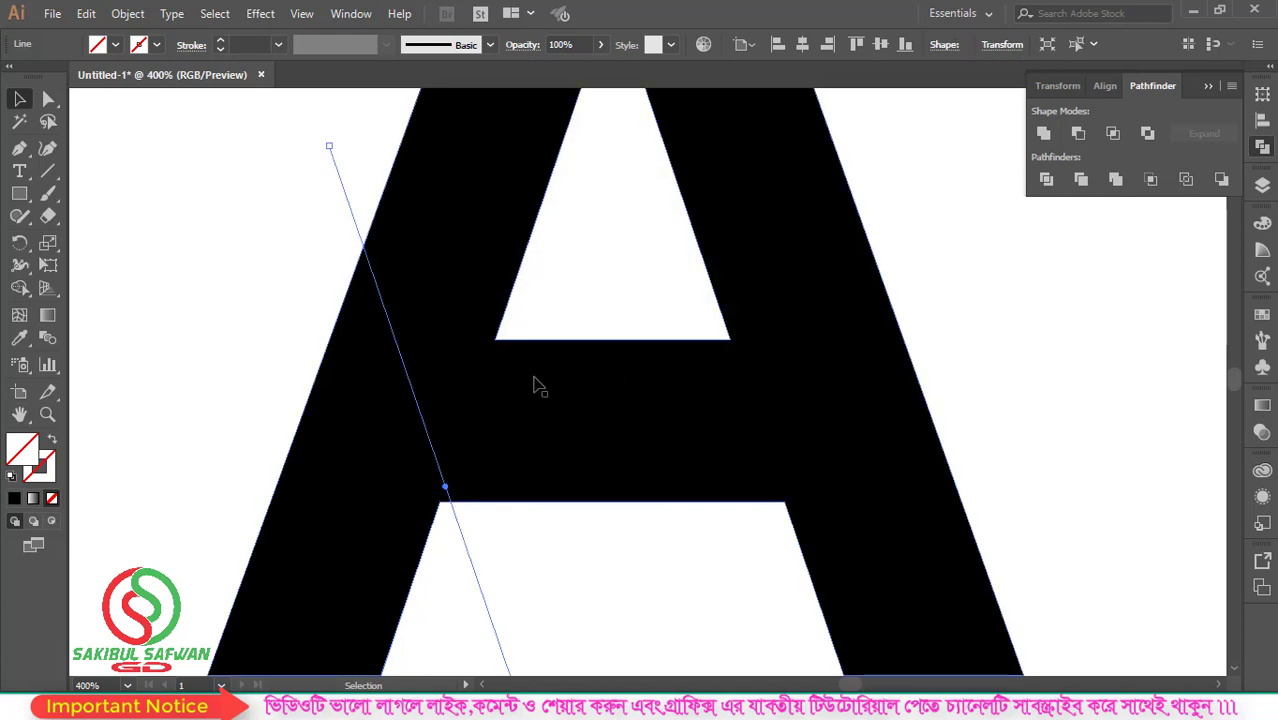
pyautogui.moveTo(434, 432); pyautogui.dragTo(757, 428)
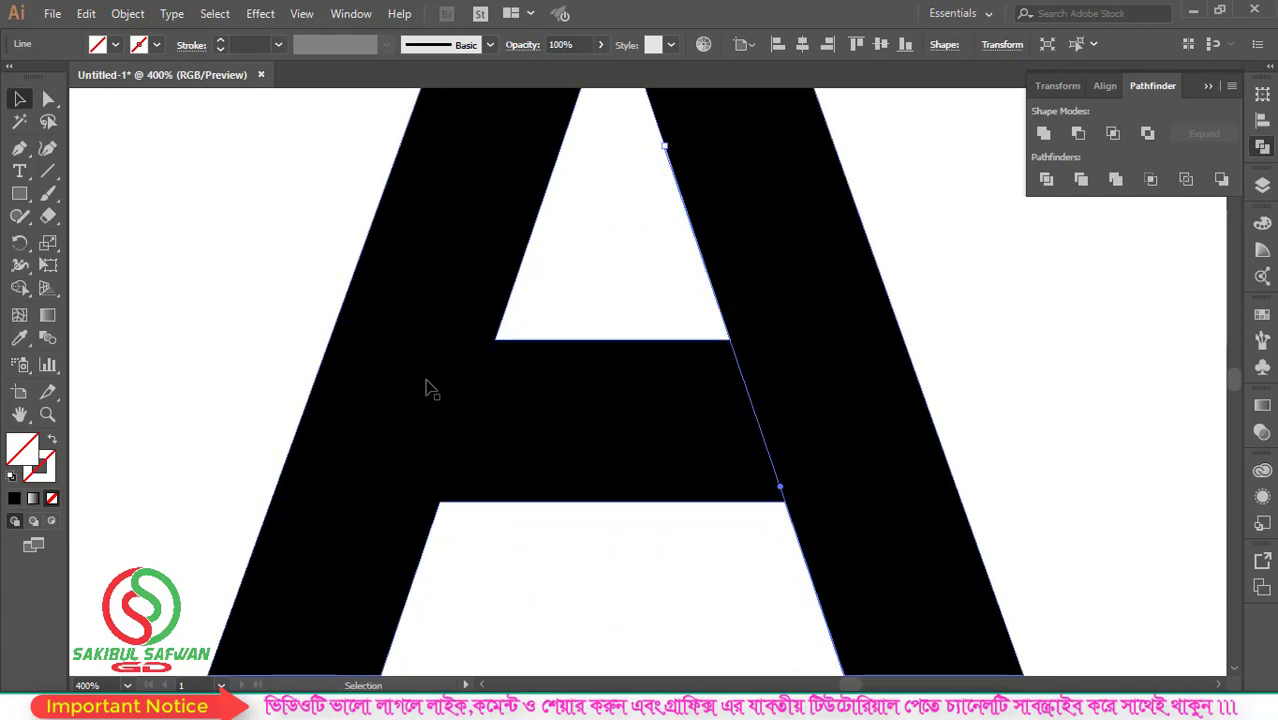
# Separate the crossbar from the A's legs with the Shape Builder tool, using the letter and both lines.
pyautogui.moveTo(271, 243); pyautogui.dragTo(1050, 599)
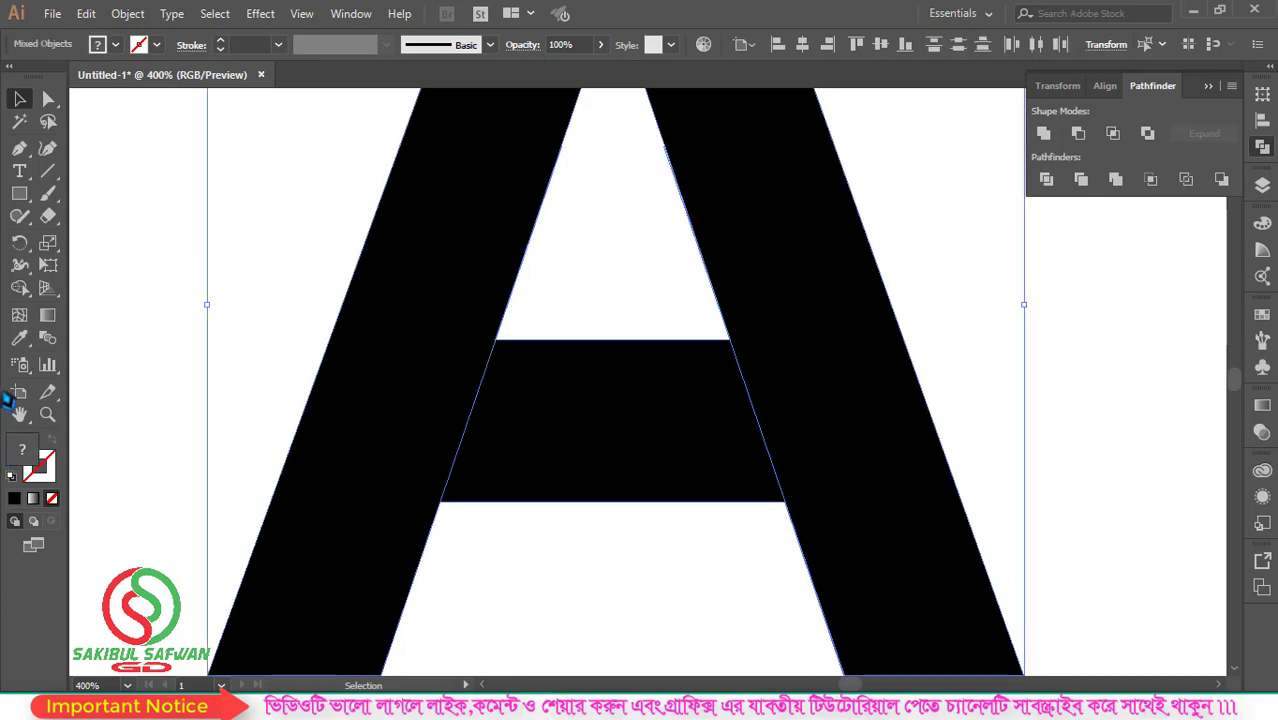
pyautogui.moveTo(20, 287); pyautogui.dragTo(86, 287)
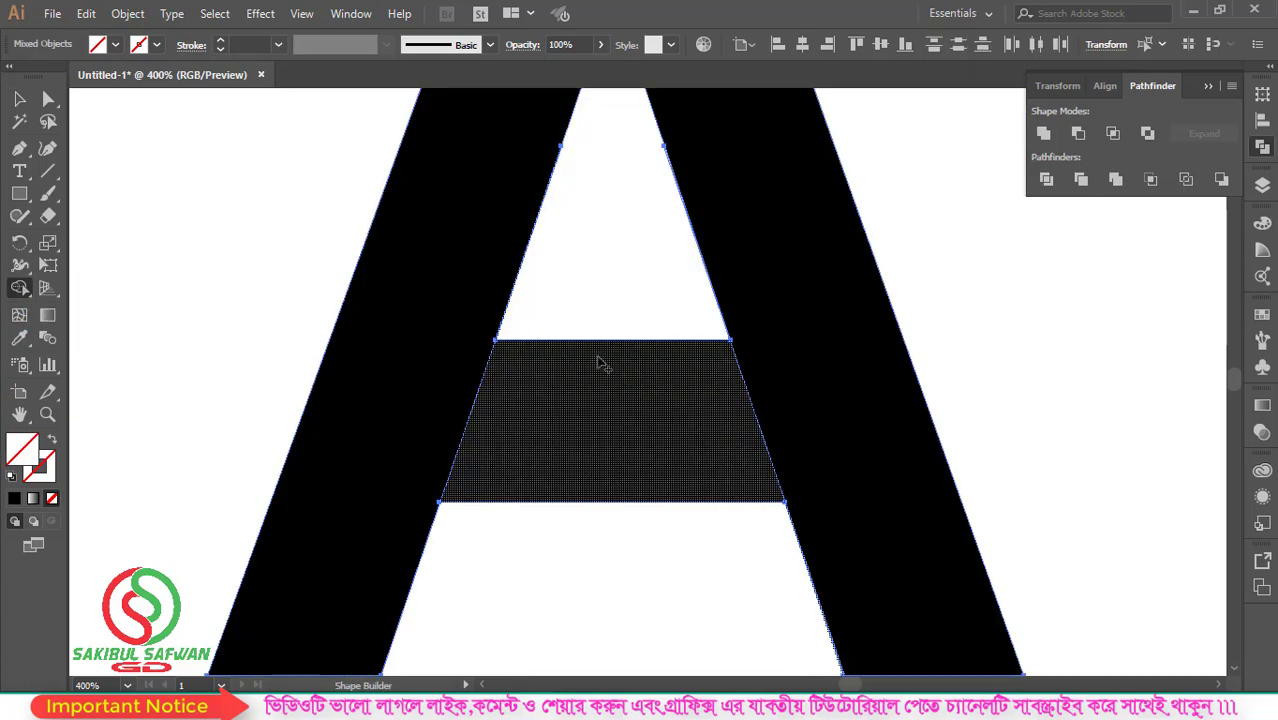
pyautogui.moveTo(622, 285); pyautogui.dragTo(606, 546)
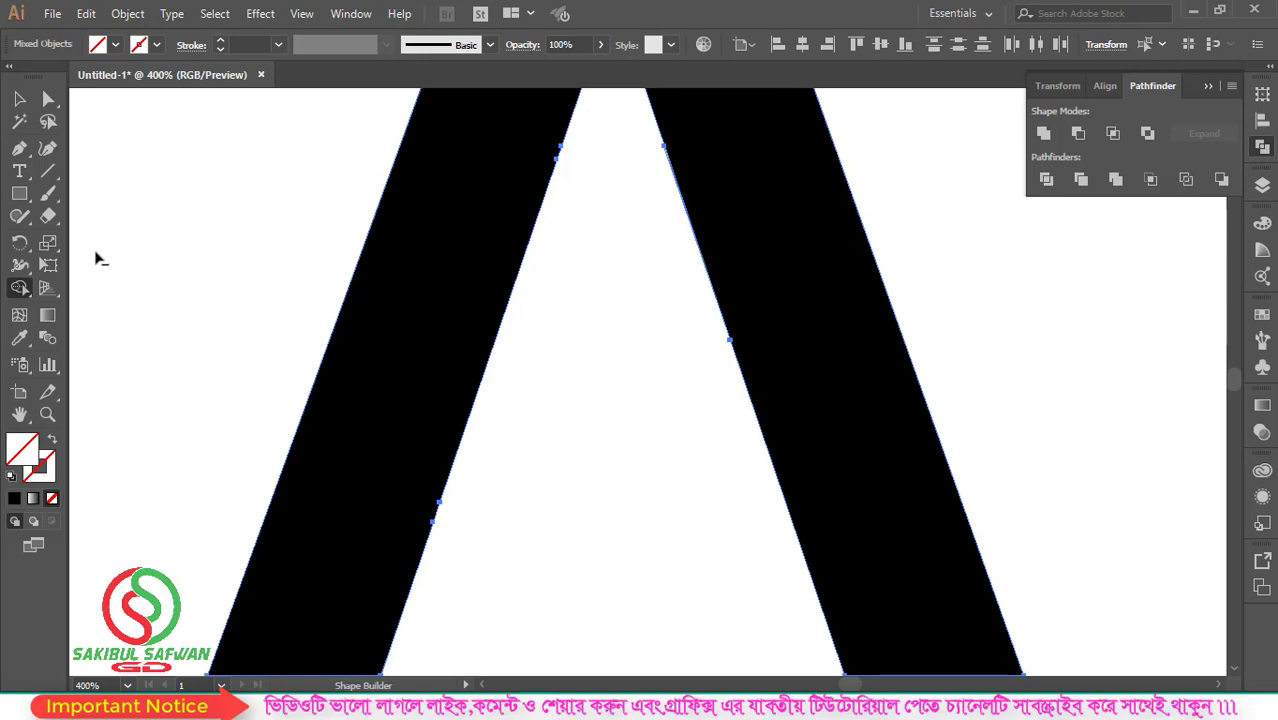
pyautogui.click(19, 98)
# Delete the leftover line paths between and below the legs of the A.
pyautogui.scroll(-3, 379, 300)
pyautogui.click(339, 521)
pyautogui.moveTo(305, 502); pyautogui.dragTo(620, 458)
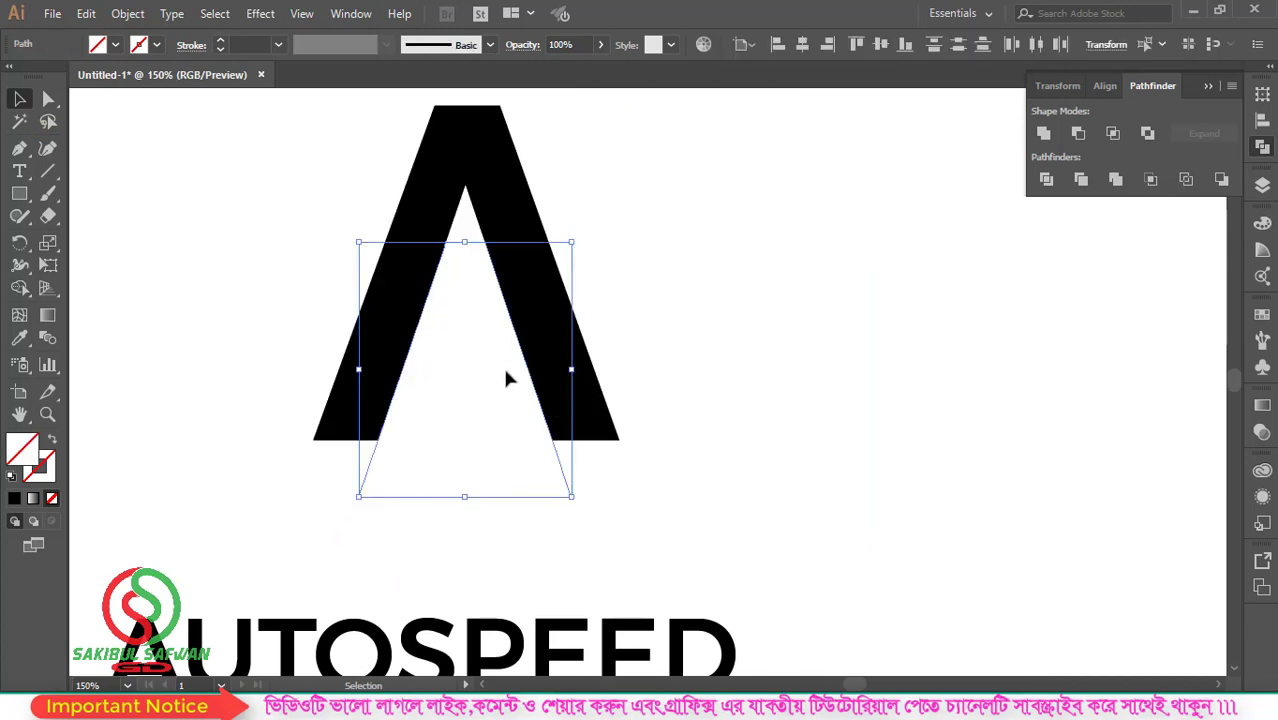
pyautogui.press('Delete')
pyautogui.scroll(2, 586, 380)
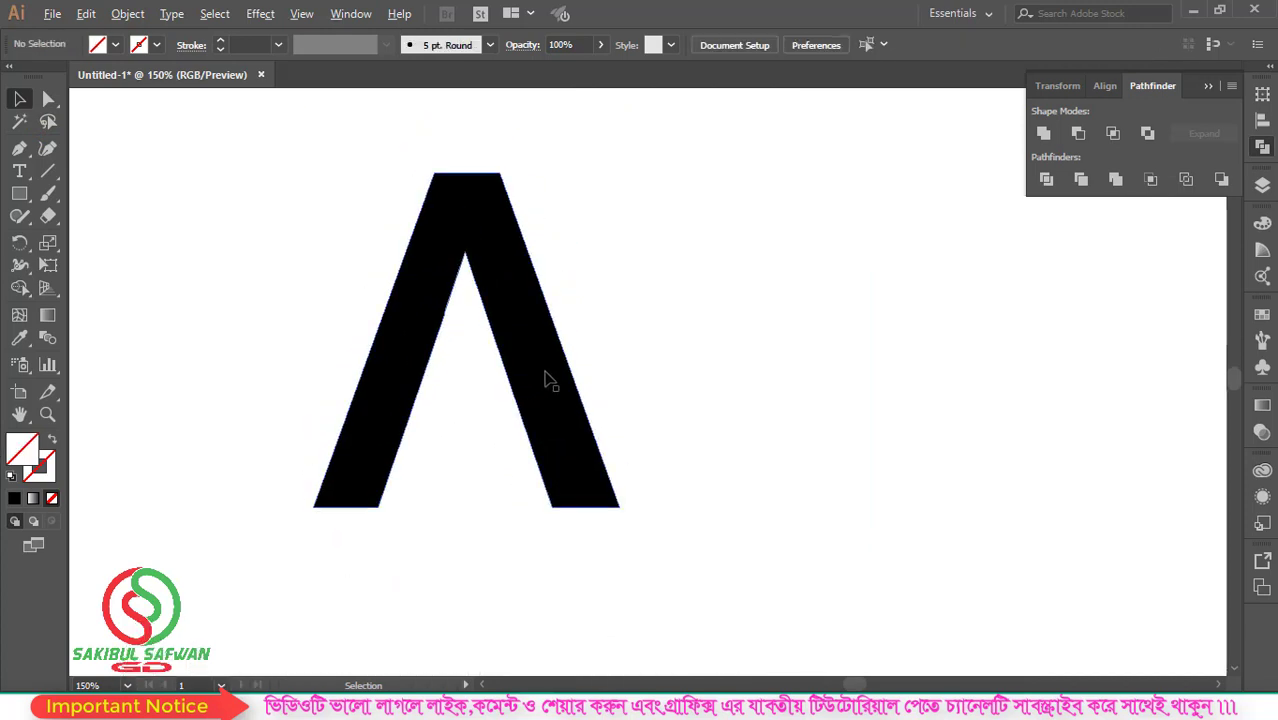
pyautogui.scroll(1, 520, 390)
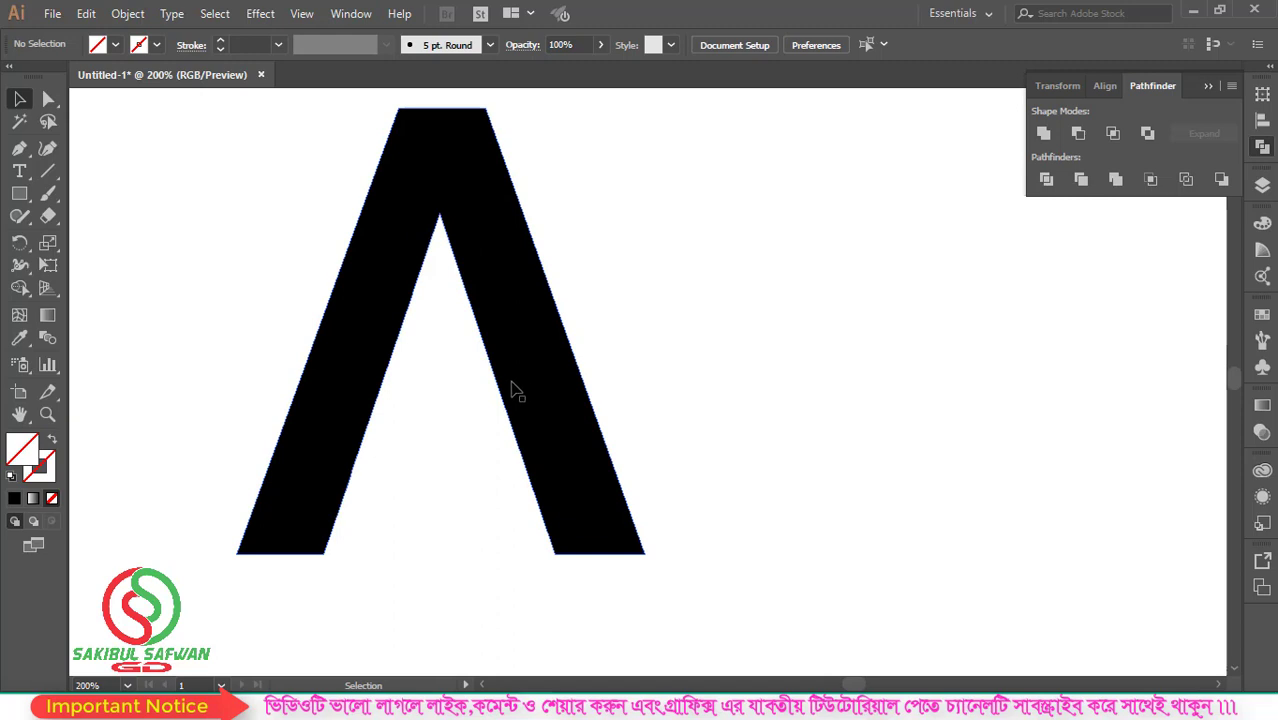
pyautogui.scroll(-4, 607, 290)
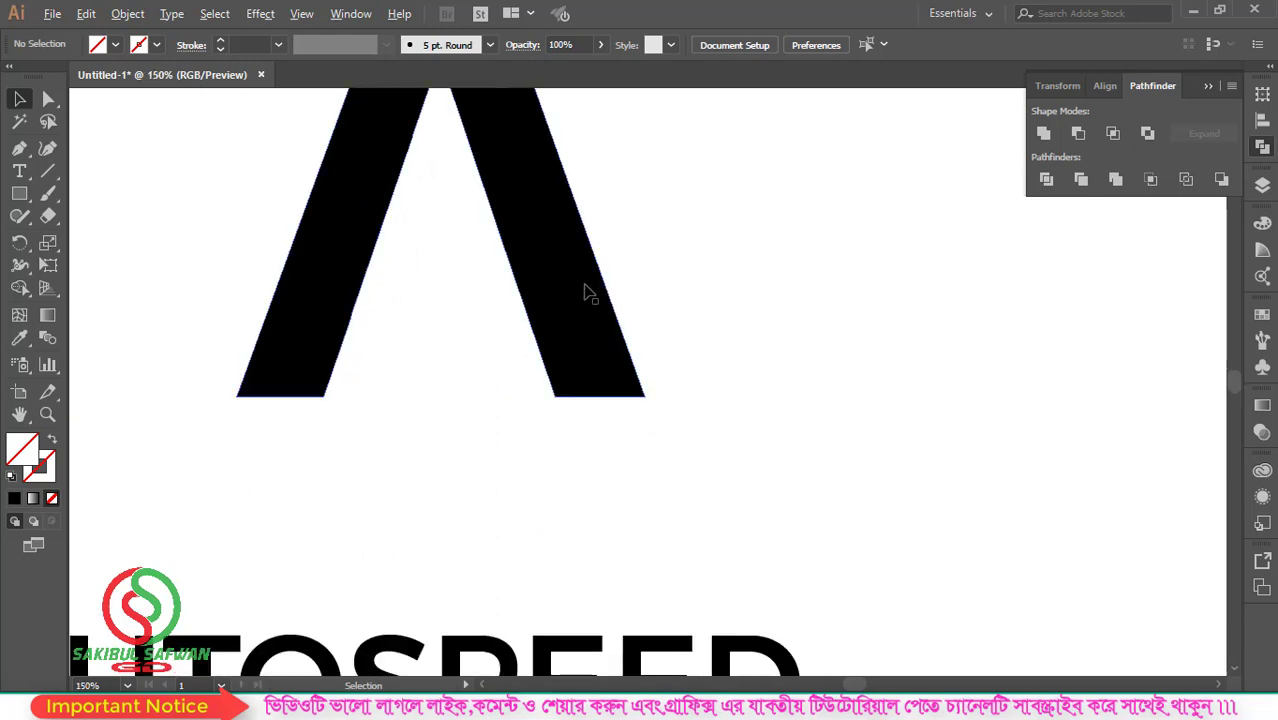
pyautogui.scroll(-1, 585, 294)
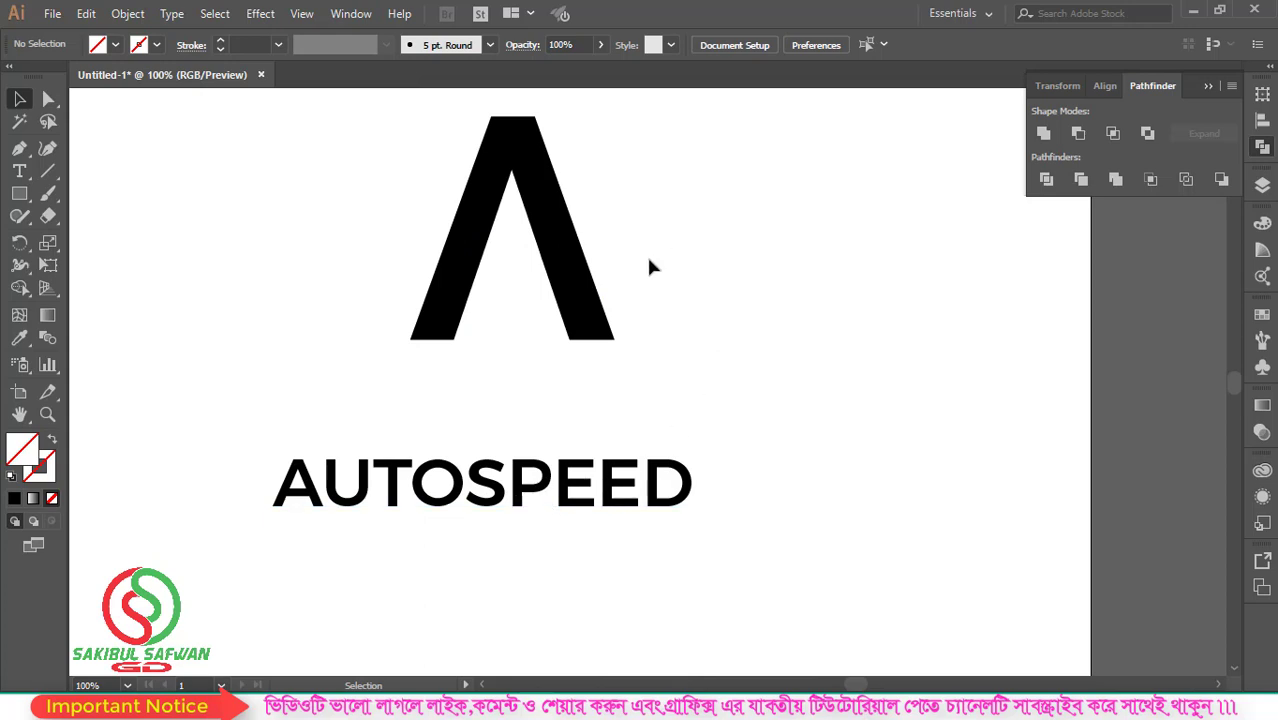
pyautogui.scroll(2, 600, 290)
pyautogui.scroll(1, 519, 310)
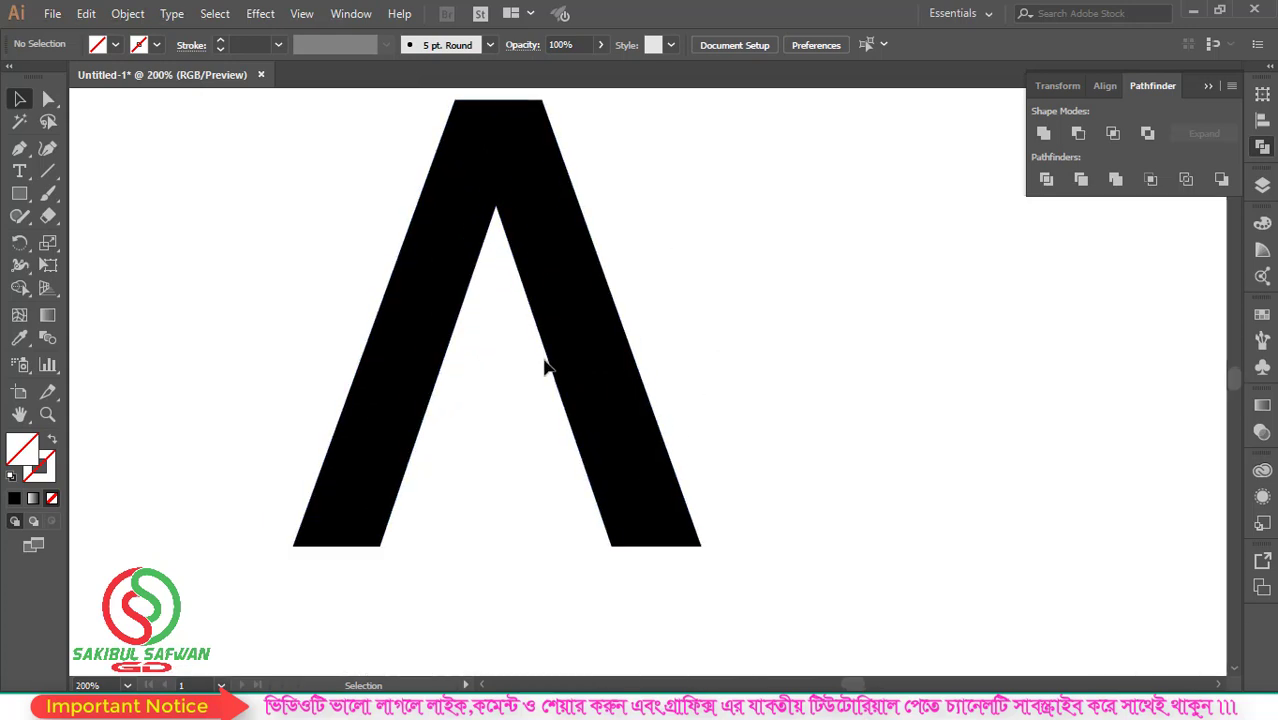
# Draw a curved path with the Pen tool, rising from outside the A's left leg across both legs to a corner point beyond the right leg.
pyautogui.scroll(1, 545, 370)
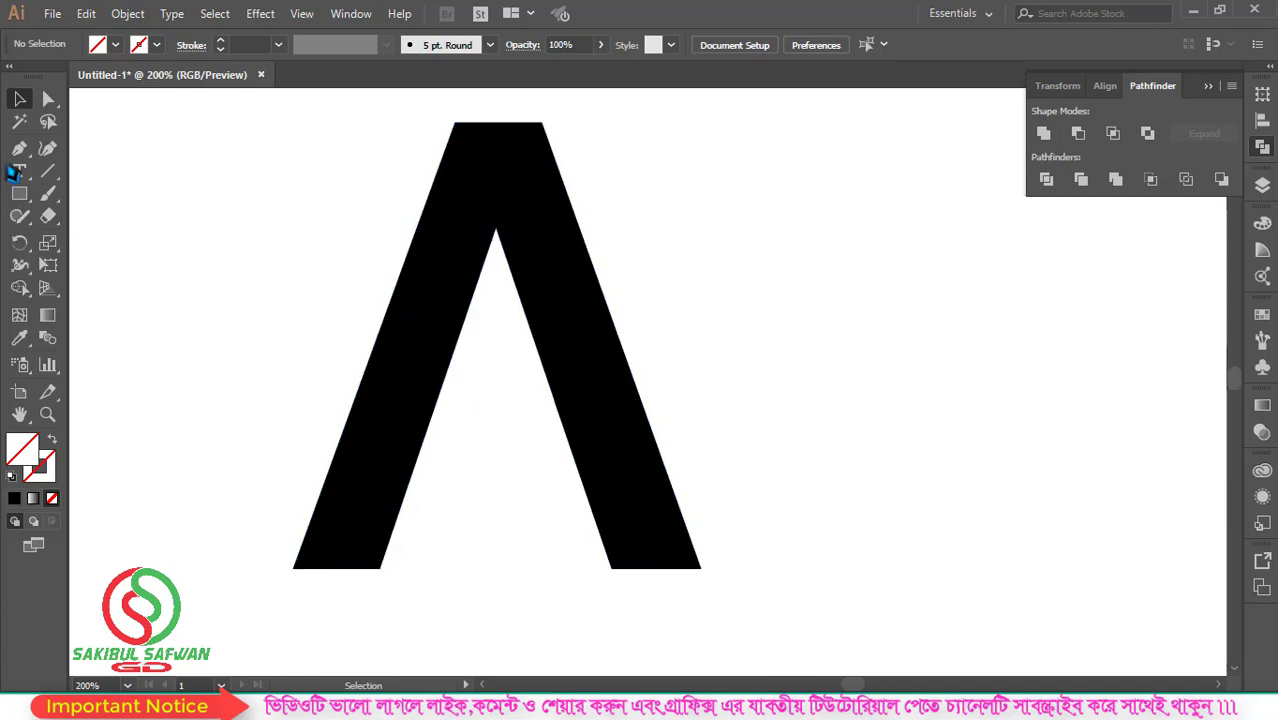
pyautogui.click(19, 148)
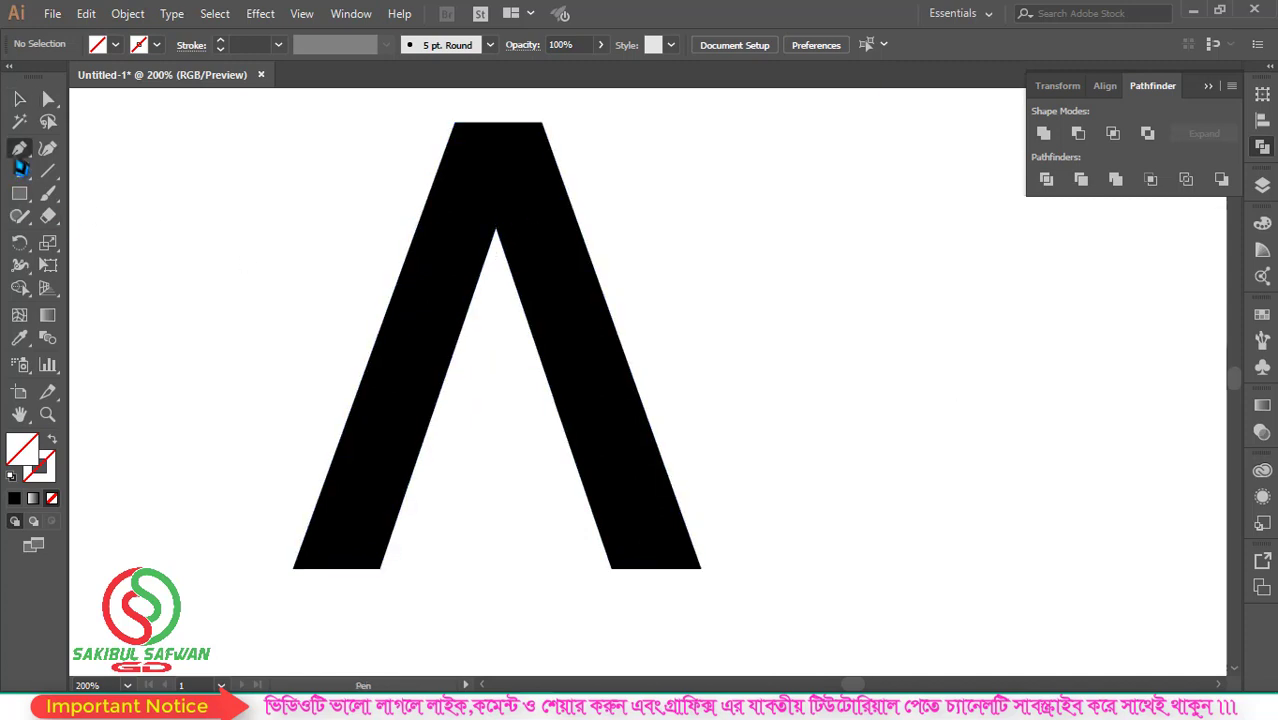
pyautogui.click(306, 463)
pyautogui.moveTo(733, 262); pyautogui.dragTo(985, 185)
pyautogui.press('ctrl')
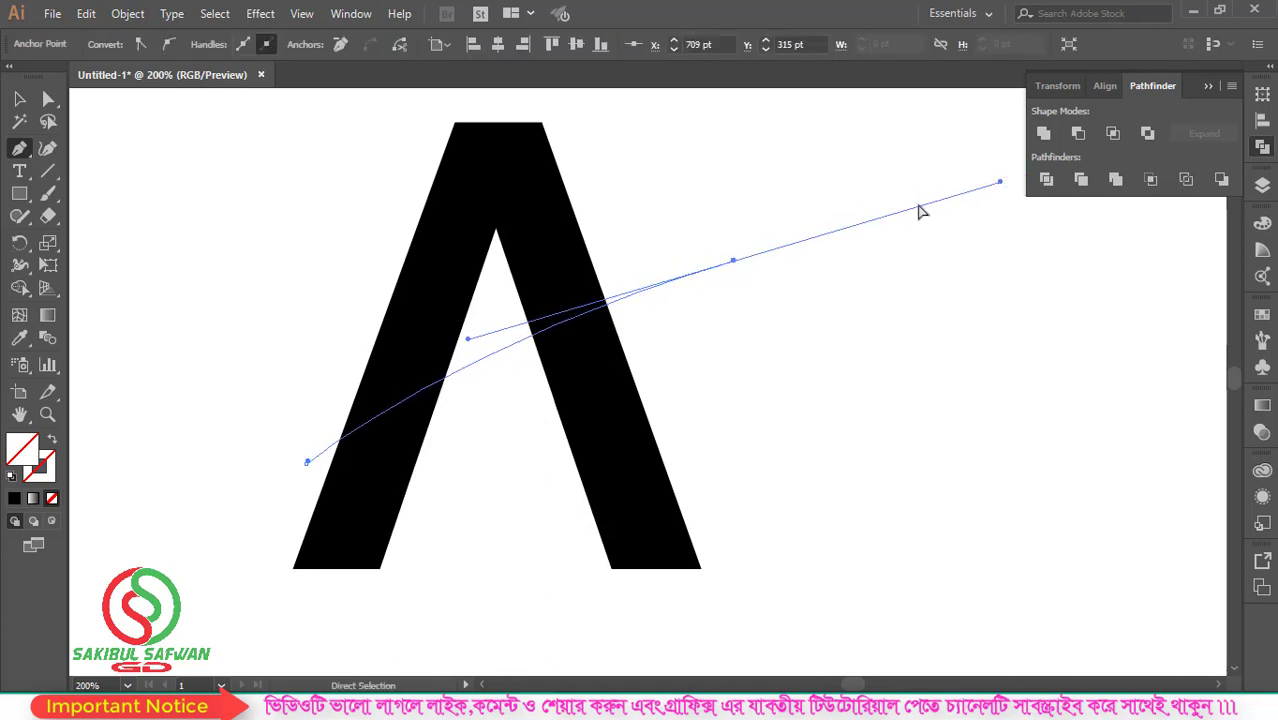
pyautogui.hotkey('ctrl', 'z')
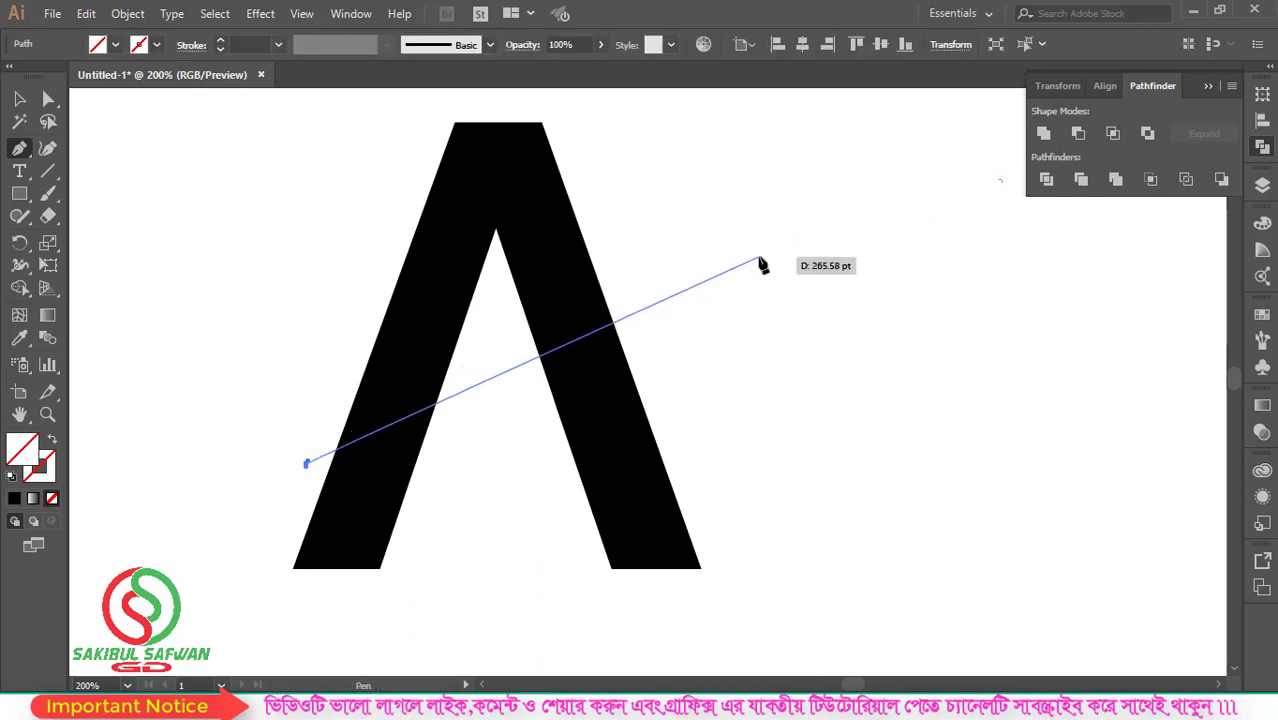
pyautogui.click(772, 268)
pyautogui.moveTo(772, 268); pyautogui.dragTo(1020, 228)
pyautogui.click(772, 268)
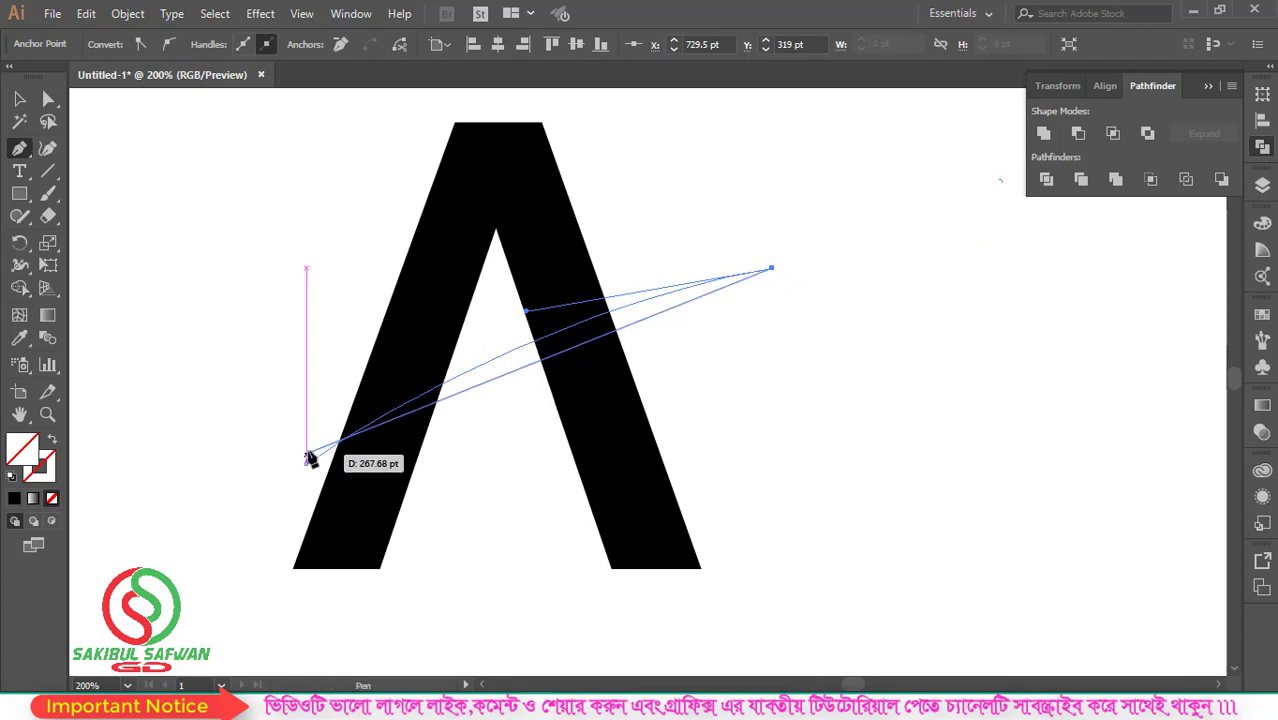
# Close the path with a second curve above the first, forming a swoosh that is wide at the left end and pointed at the right.
pyautogui.moveTo(307, 452); pyautogui.dragTo(165, 592)
pyautogui.hotkey('ctrl', 'z')
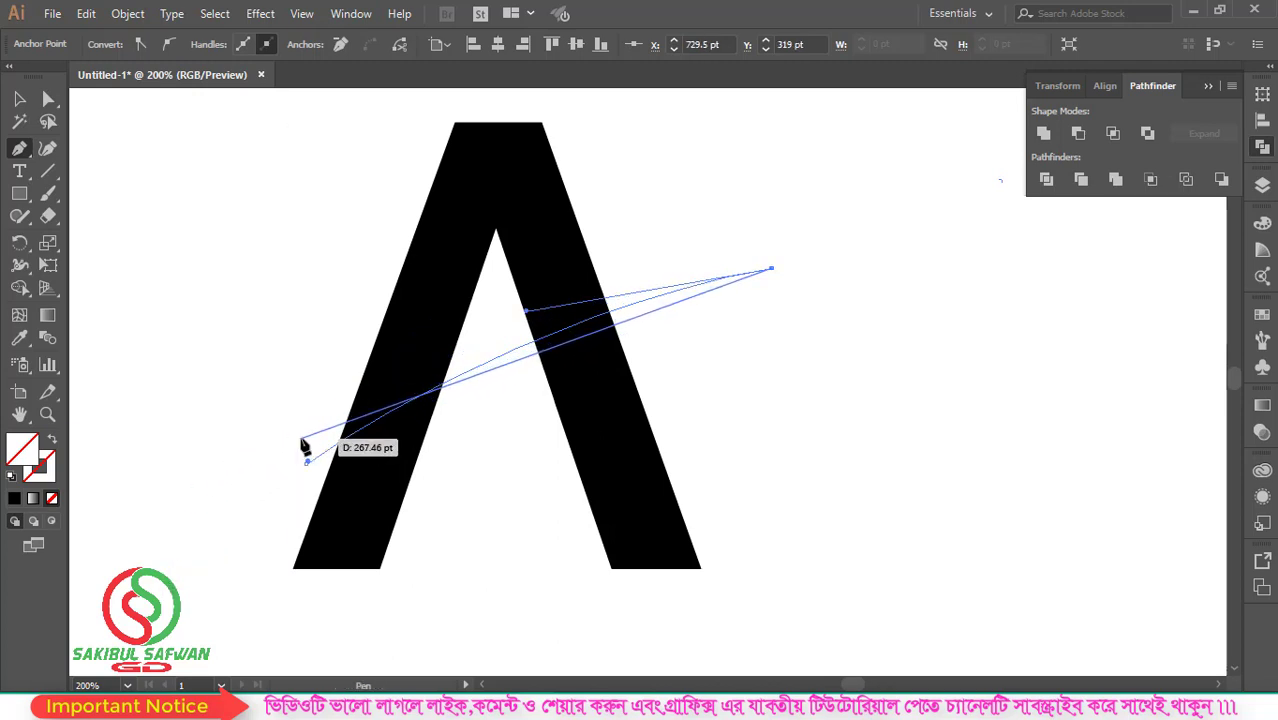
pyautogui.moveTo(307, 434); pyautogui.dragTo(306, 462)
pyautogui.keyDown('alt'); pyautogui.click(303, 463); pyautogui.keyUp('alt')
# Fill the swoosh shape with red.
pyautogui.click(19, 100)
pyautogui.click(171, 251)
pyautogui.click(328, 428)
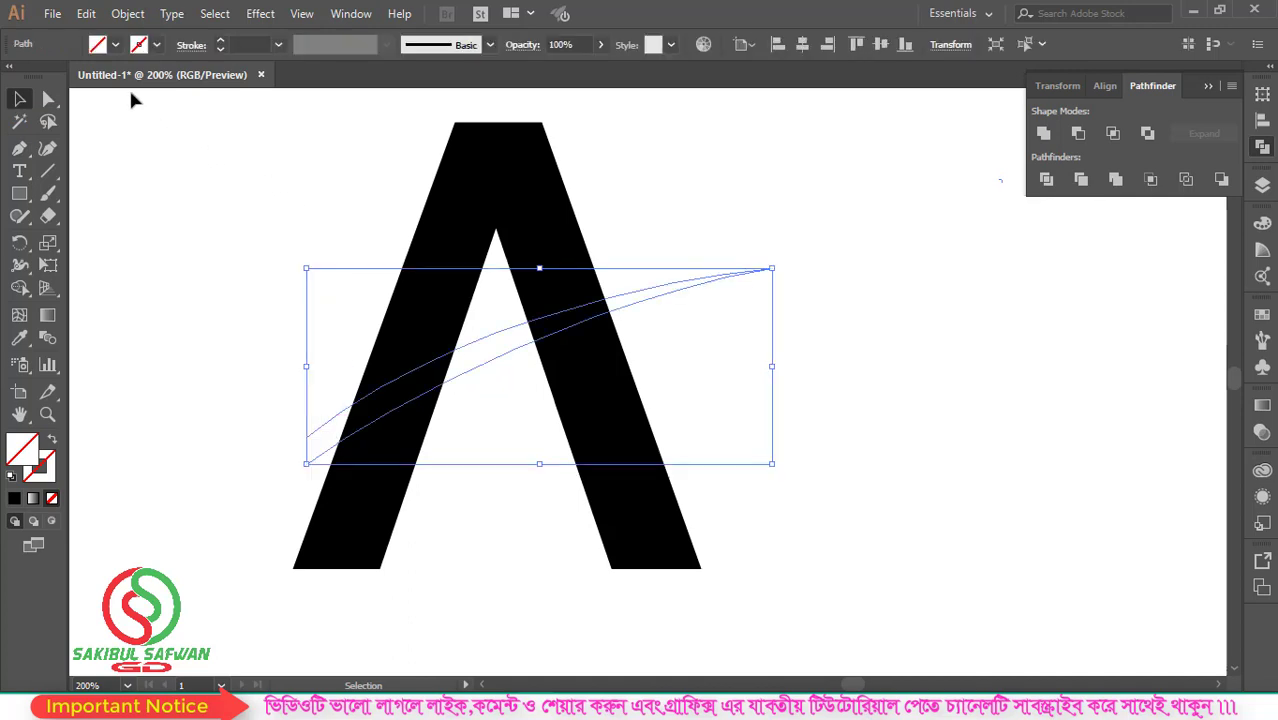
pyautogui.click(115, 44)
pyautogui.click(52, 76)
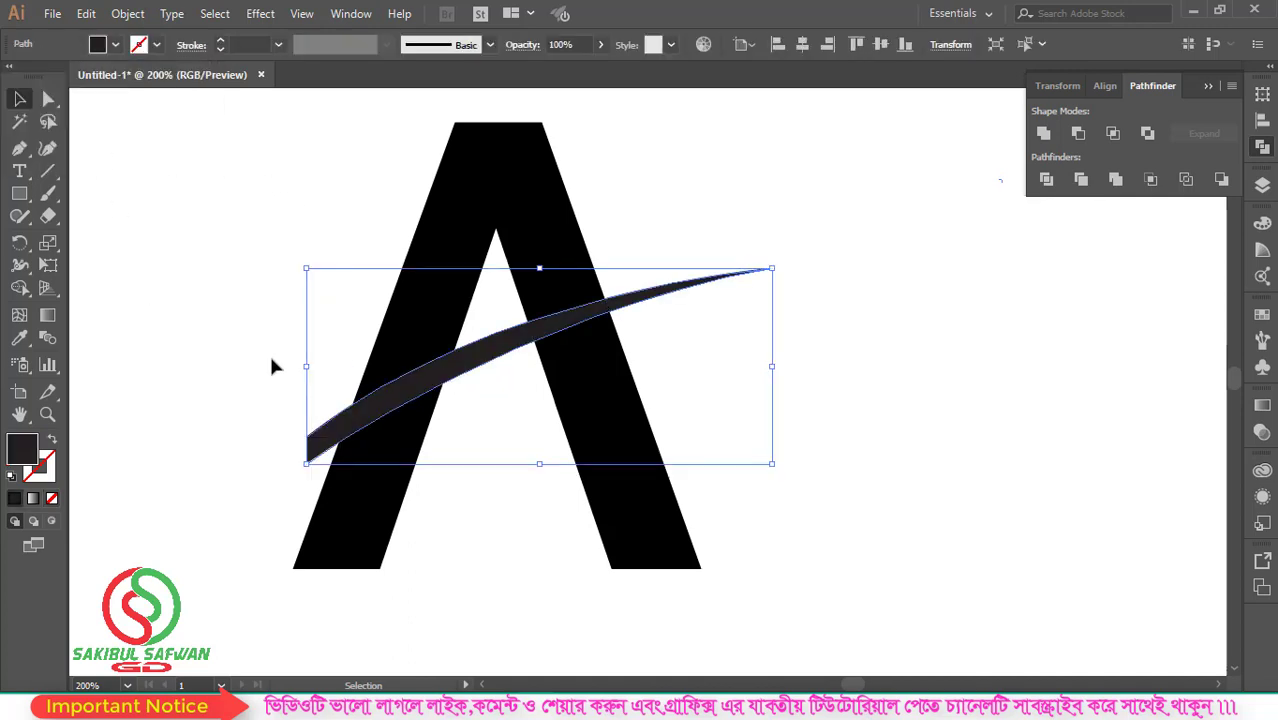
pyautogui.click(117, 45)
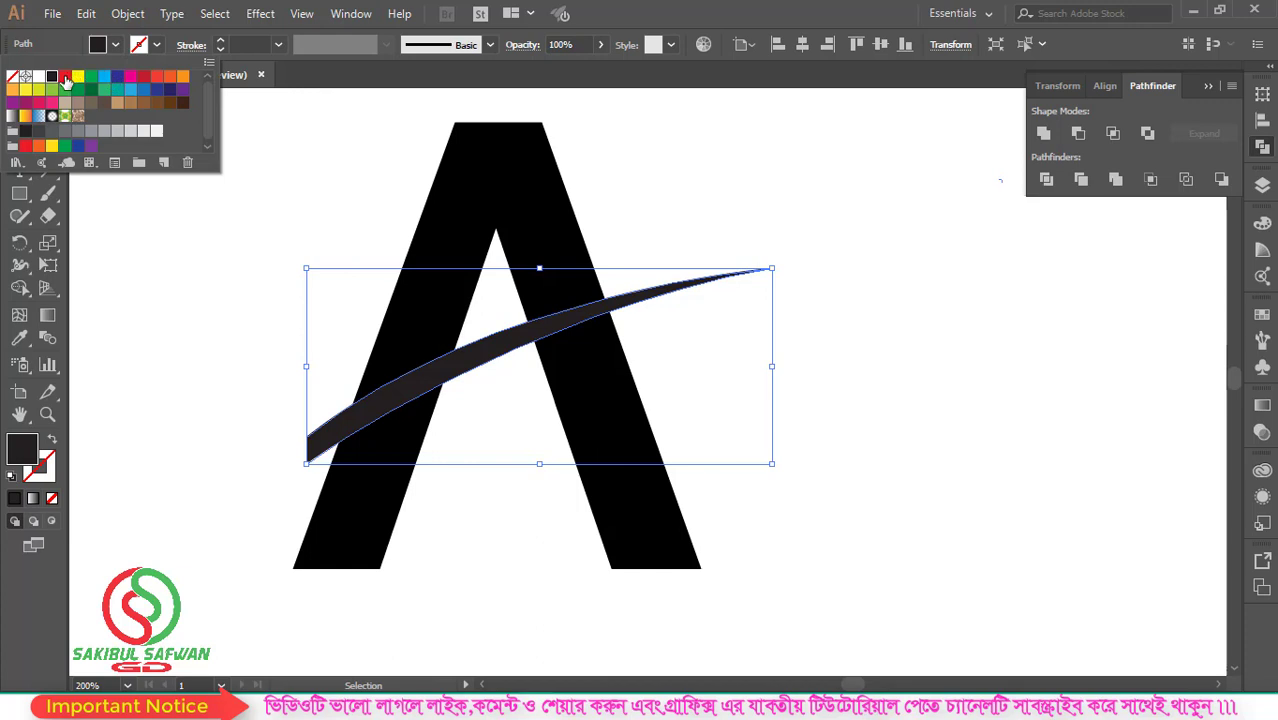
pyautogui.click(66, 78)
pyautogui.click(187, 260)
pyautogui.click(187, 260)
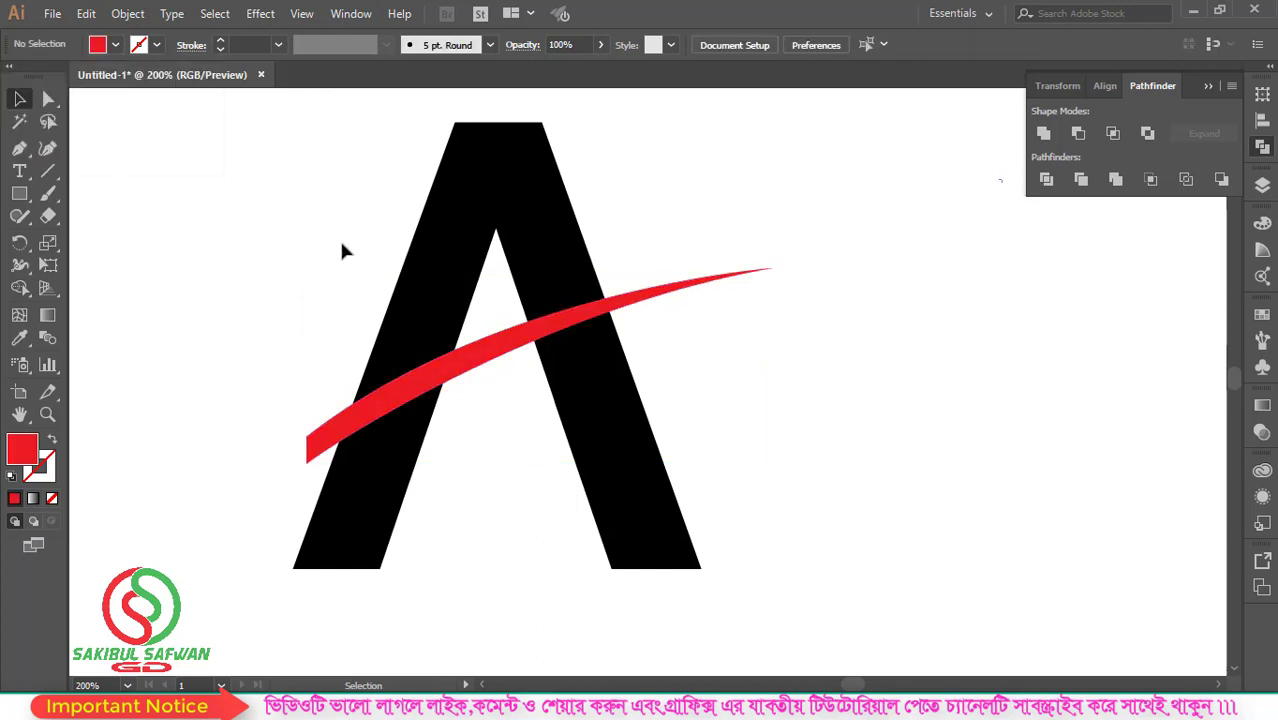
# Move the red swoosh slightly down and right so its lower-left corner meets the outer edge of the A's left leg.
pyautogui.click(382, 418)
pyautogui.moveTo(369, 418); pyautogui.dragTo(382, 427)
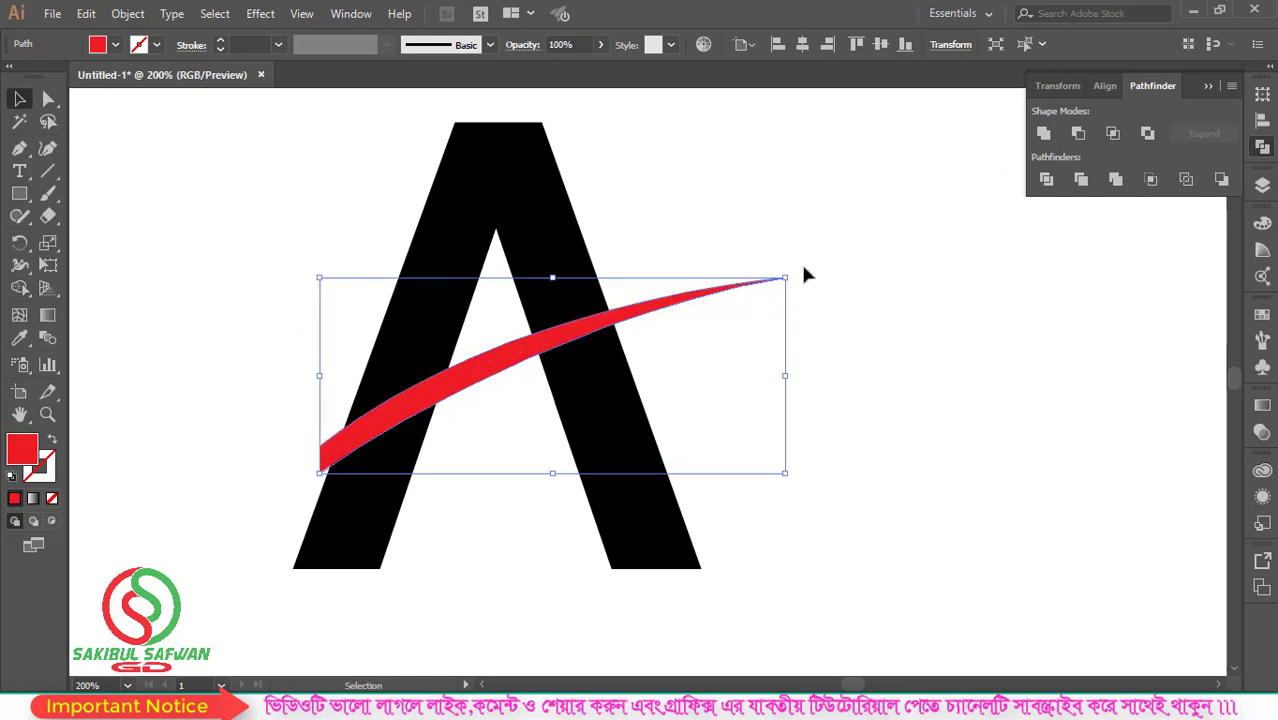
pyautogui.hotkey('ctrl', 'shift', 'a')
pyautogui.scroll(-1, 456, 371)
pyautogui.scroll(1, 471, 357)
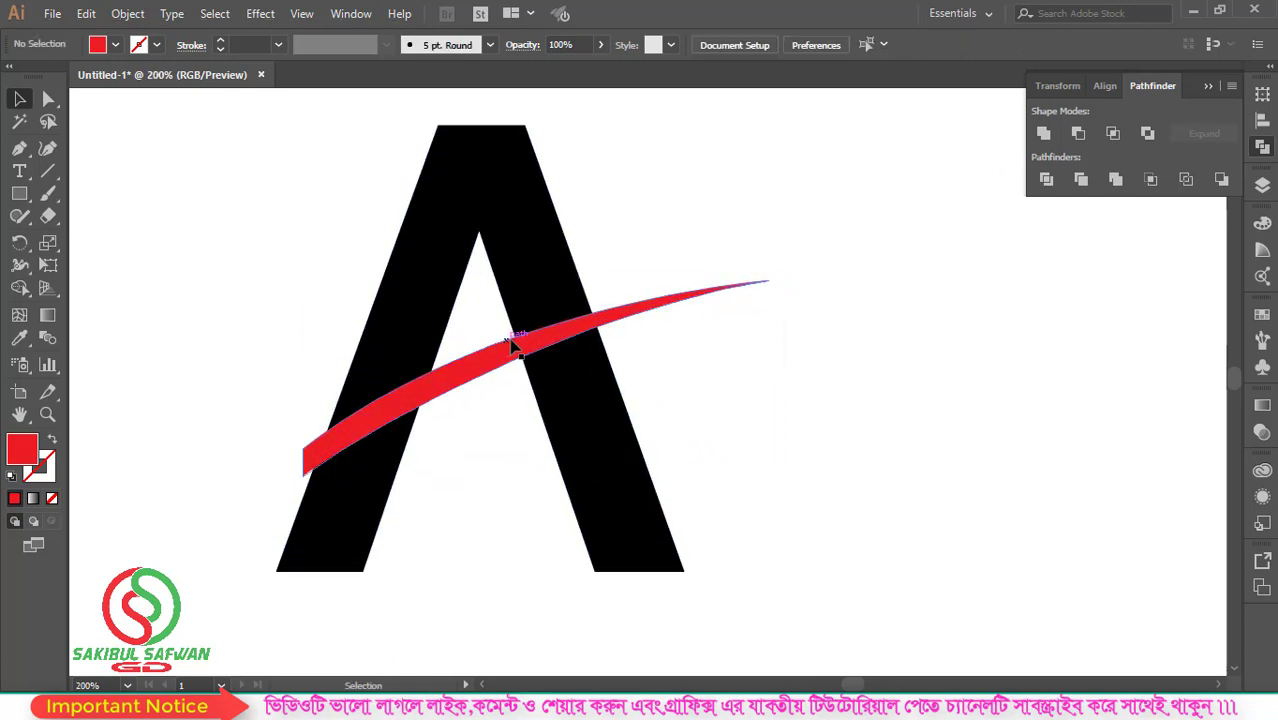
pyautogui.click(446, 388)
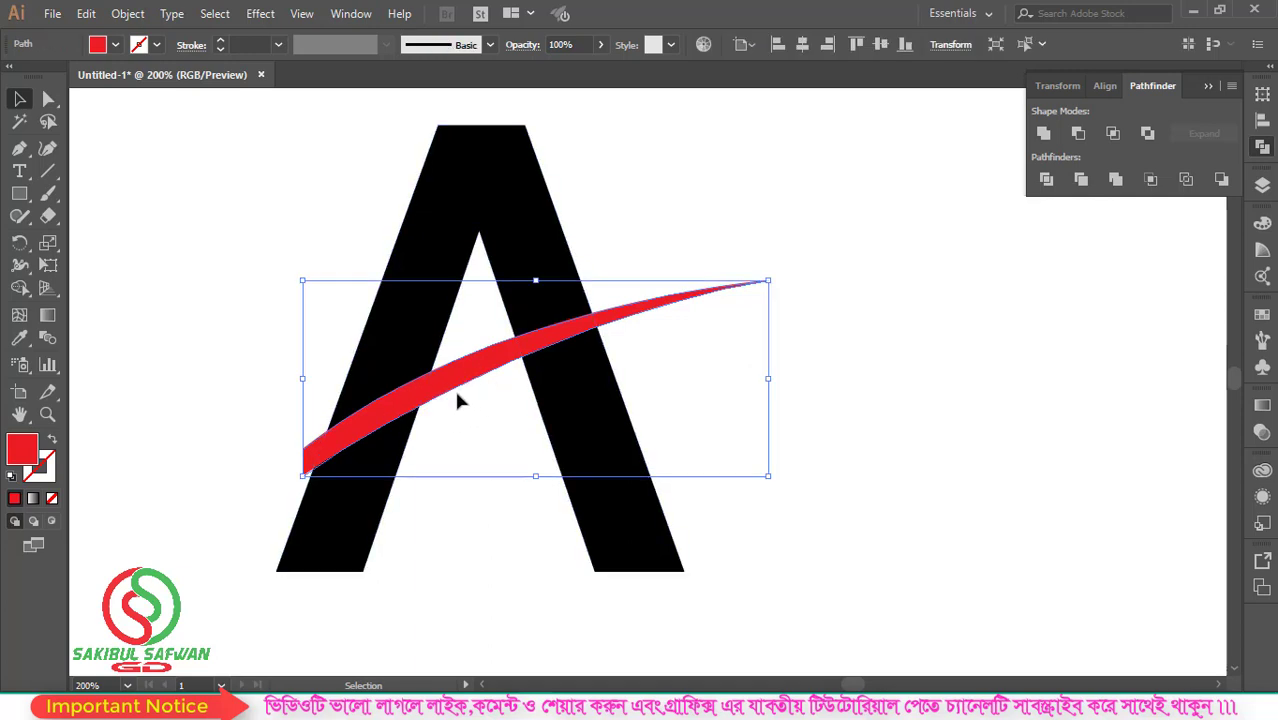
pyautogui.scroll(2, 300, 468)
pyautogui.moveTo(334, 447); pyautogui.dragTo(346, 446)
pyautogui.scroll(-3, 333, 438)
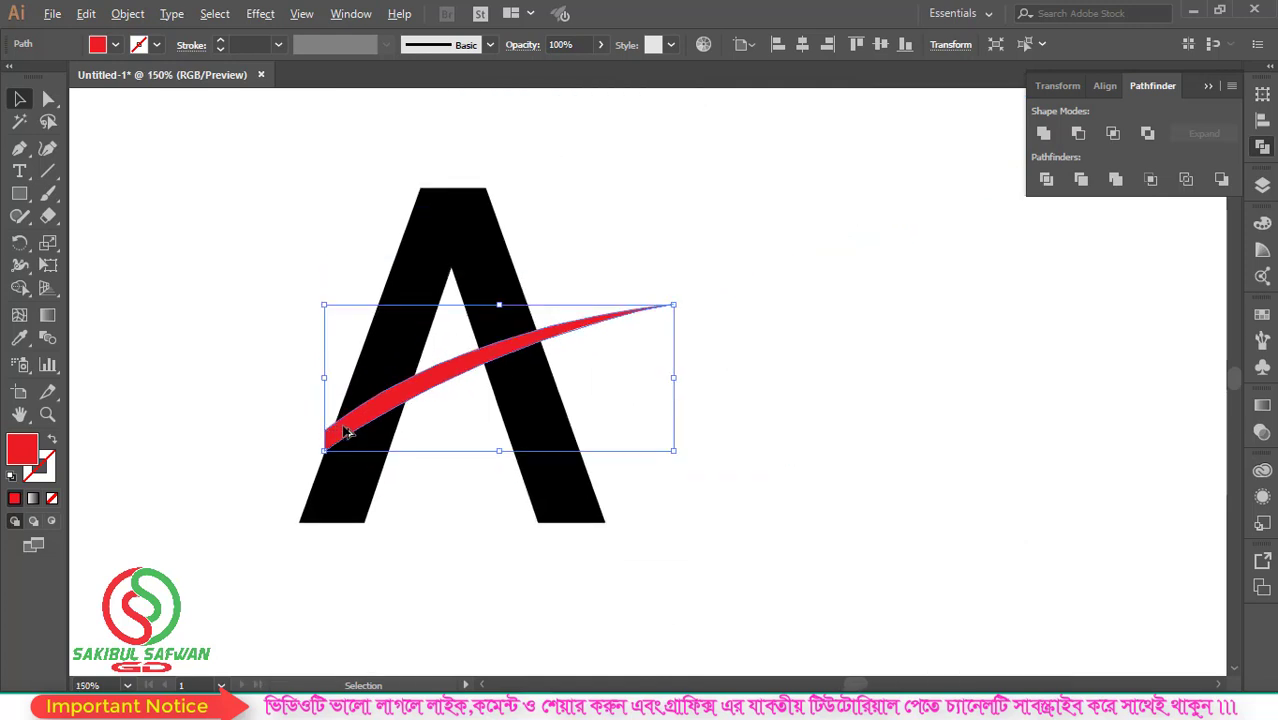
pyautogui.scroll(2, 378, 408)
pyautogui.moveTo(388, 400); pyautogui.dragTo(380, 422)
pyautogui.click(245, 417)
pyautogui.scroll(-1, 428, 371)
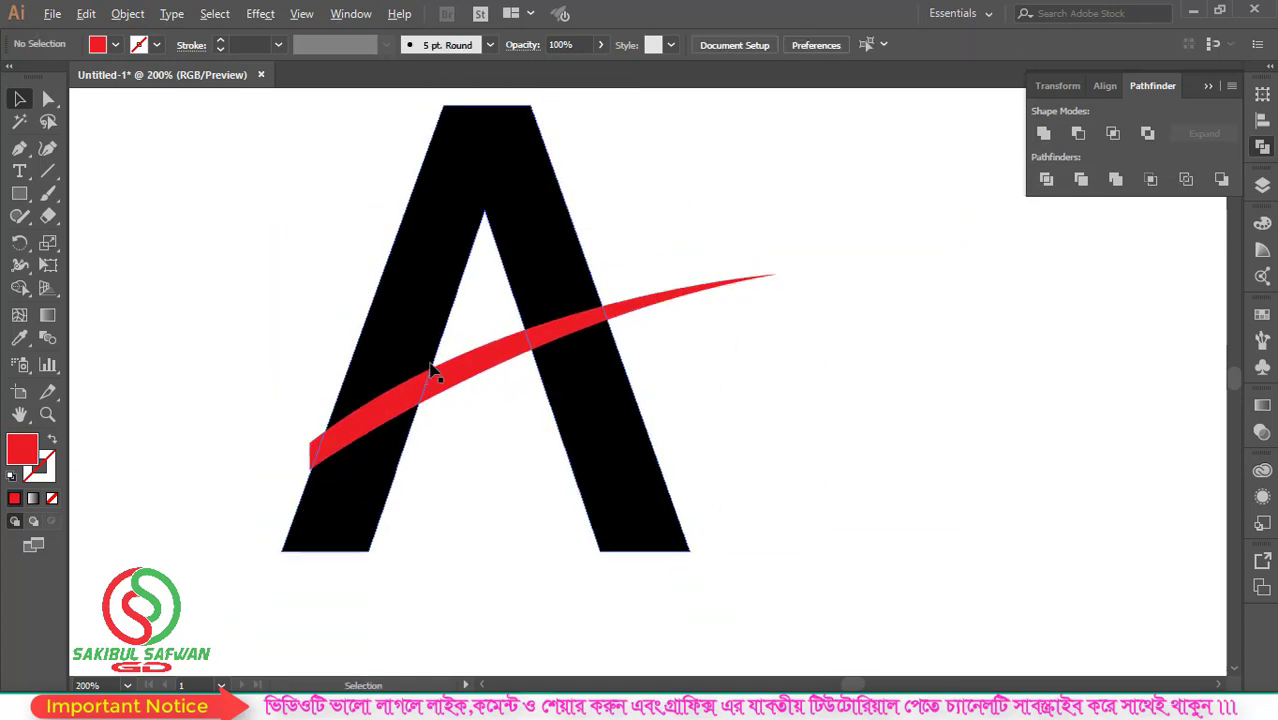
pyautogui.click(468, 350)
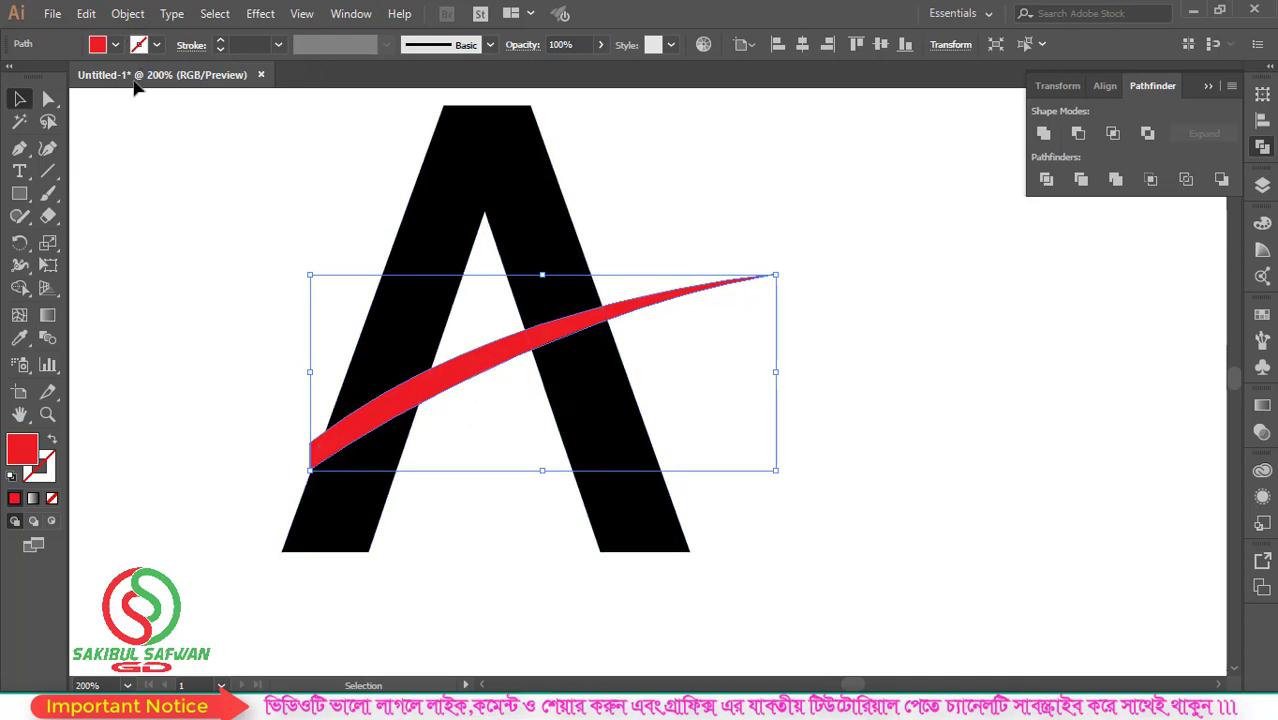
pyautogui.click(140, 14)
pyautogui.moveTo(330, 408)
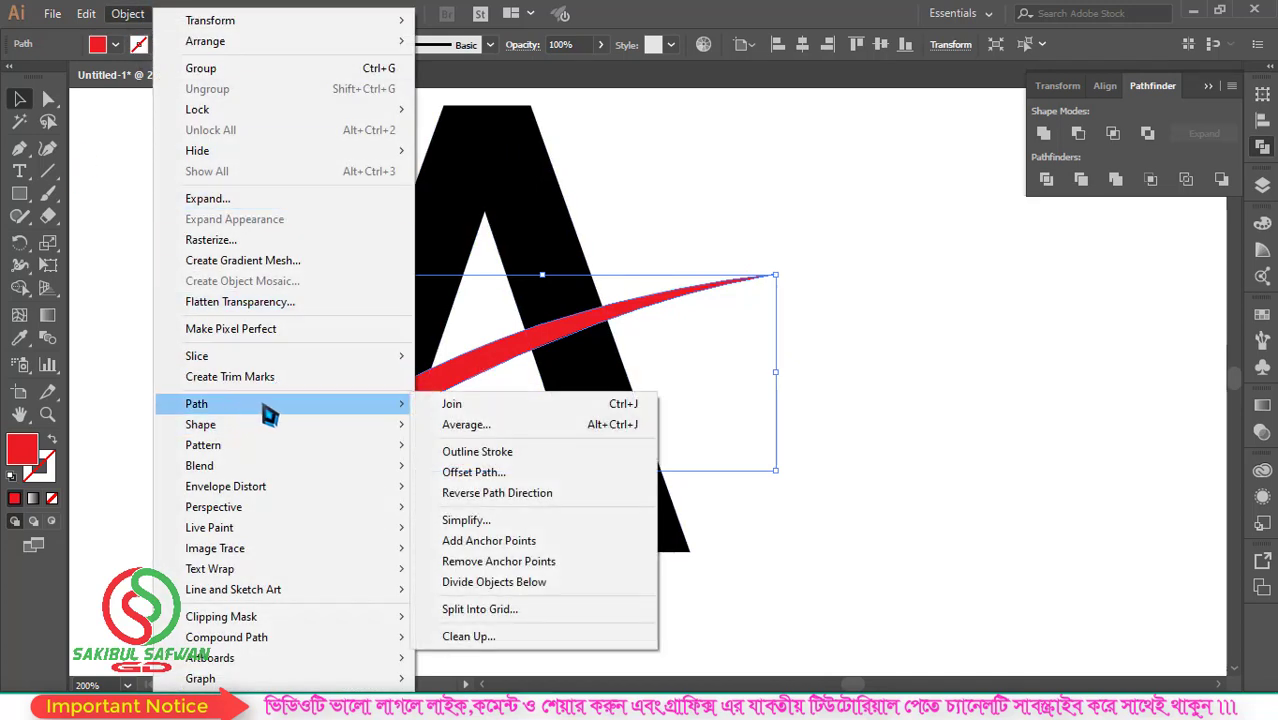
pyautogui.click(494, 474)
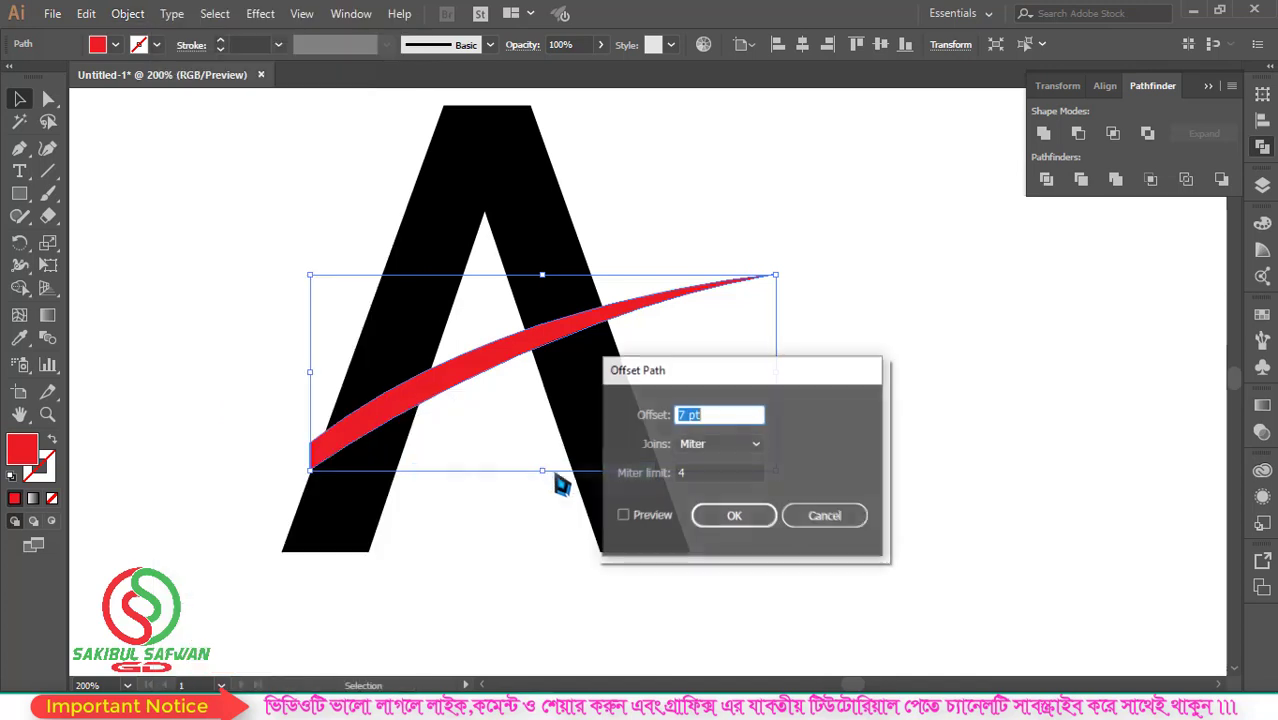
pyautogui.click(624, 516)
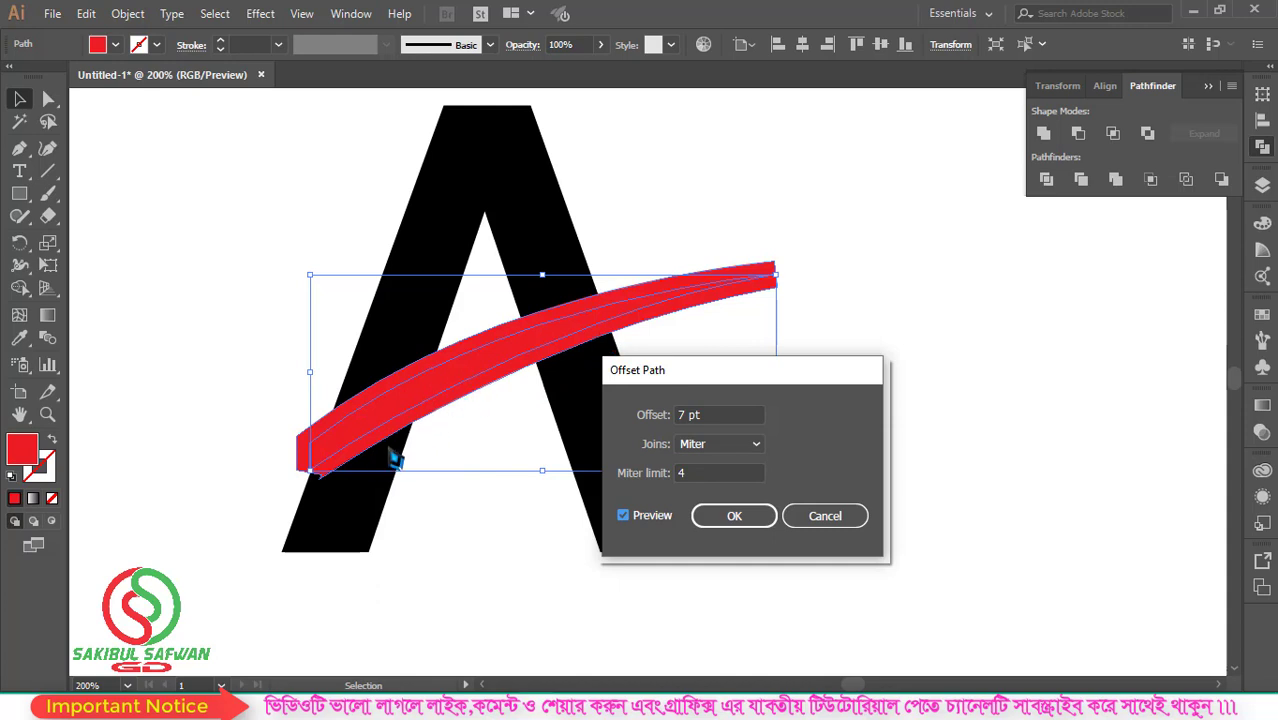
pyautogui.click(818, 516)
# Move the swoosh's lower-left anchor point down and outward, giving its wide end a slanted, pointed tip.
pyautogui.scroll(4, 330, 480)
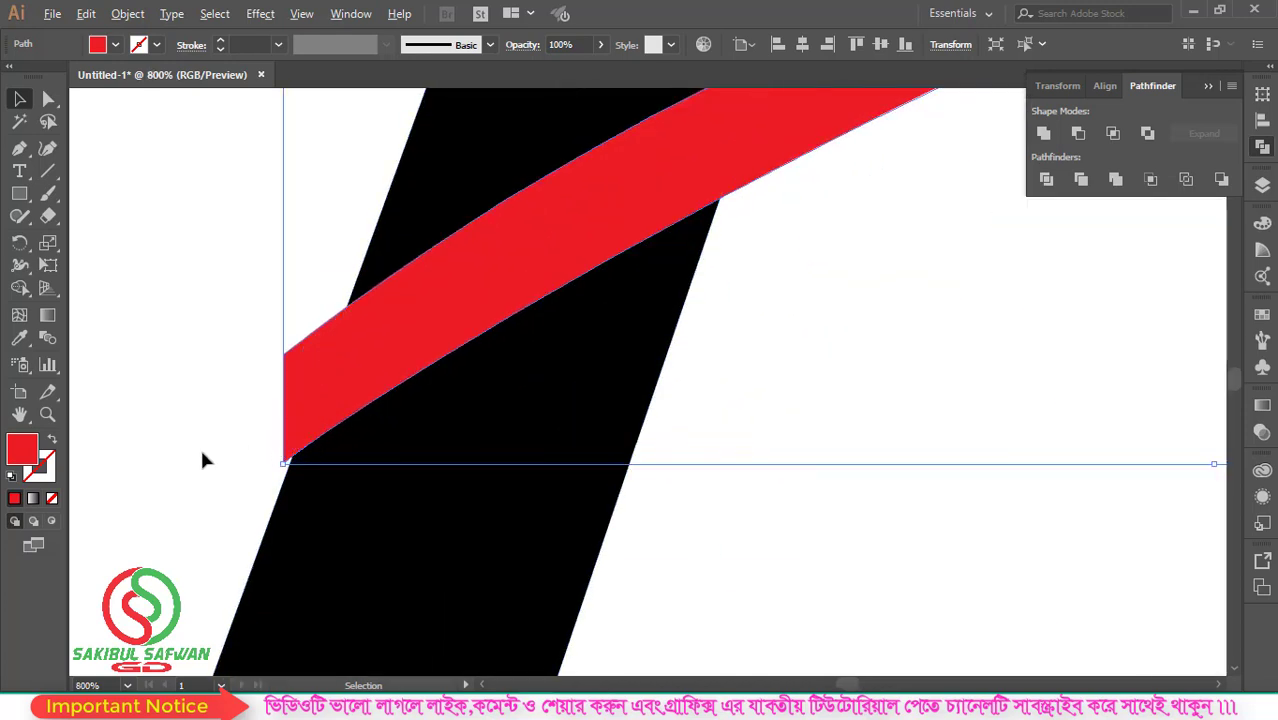
pyautogui.click(207, 455)
pyautogui.scroll(-1, 250, 380)
pyautogui.press('a')
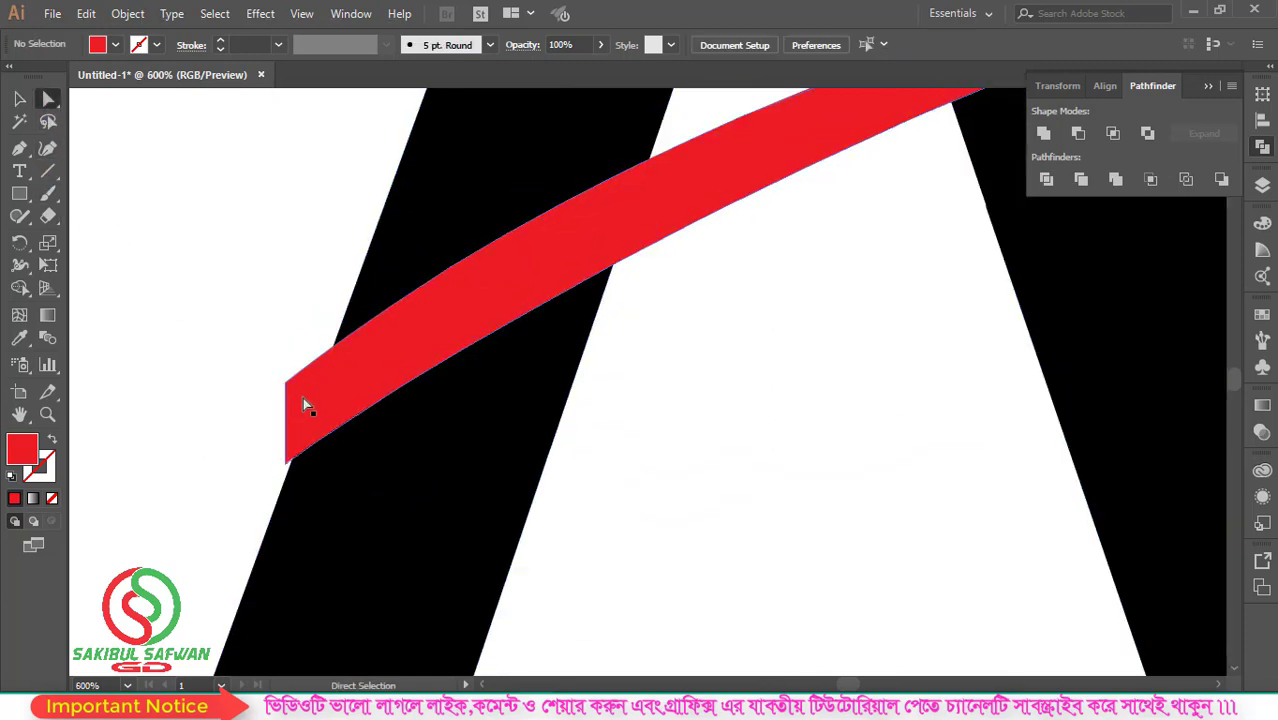
pyautogui.moveTo(288, 460); pyautogui.dragTo(240, 506)
pyautogui.scroll(-1, 260, 504)
pyautogui.scroll(-2, 288, 500)
pyautogui.scroll(1, 605, 368)
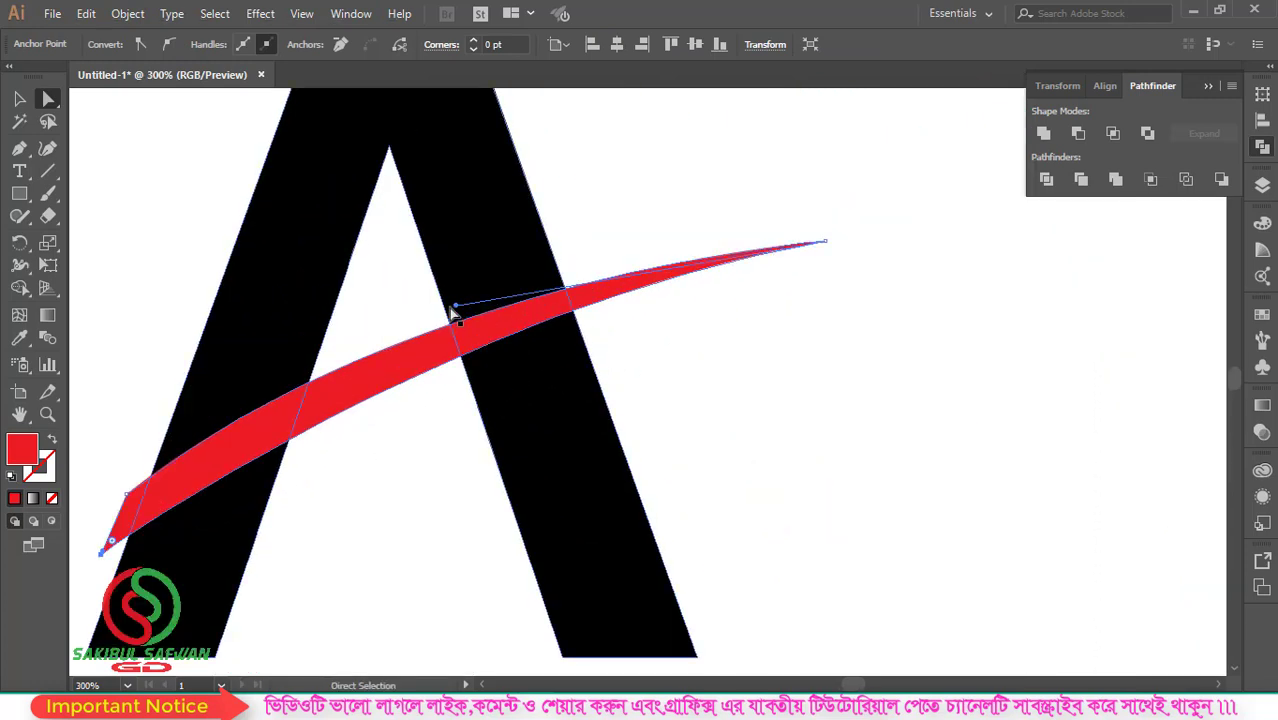
# Adjust the curve handles of the swoosh's lower and upper edges to refine its sweep and thickness.
pyautogui.moveTo(451, 310); pyautogui.dragTo(473, 317)
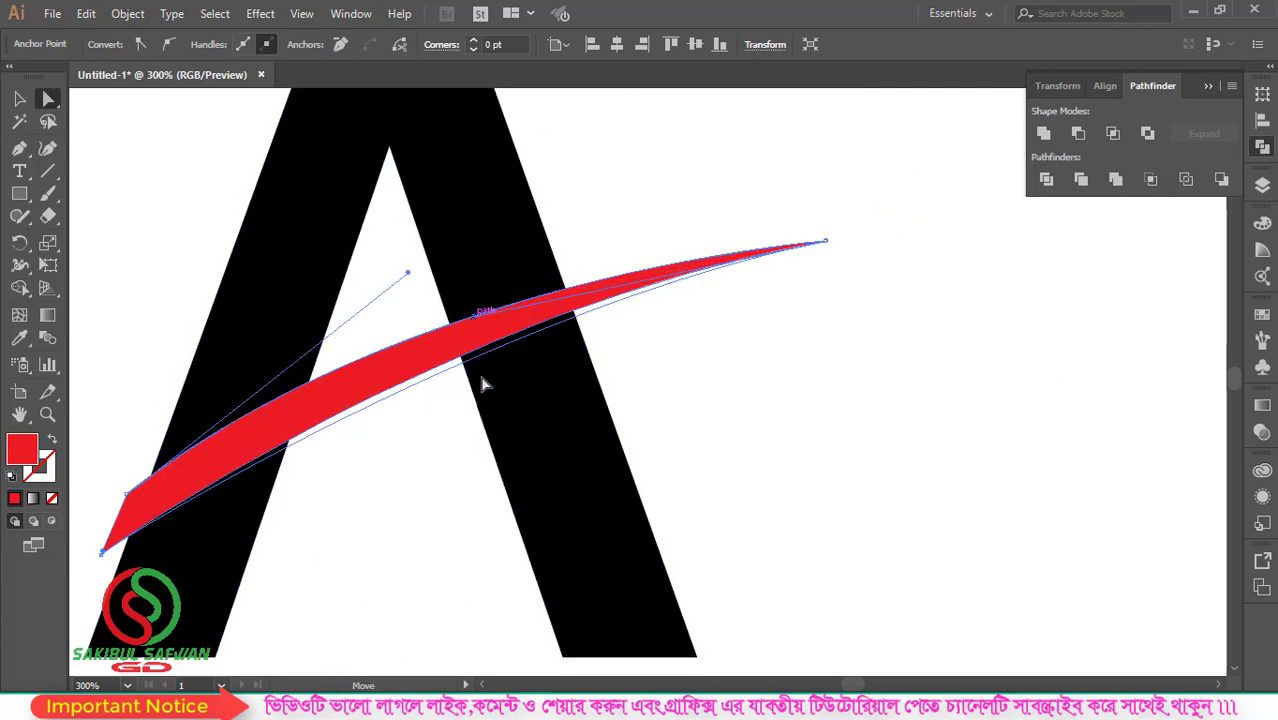
pyautogui.click(150, 518)
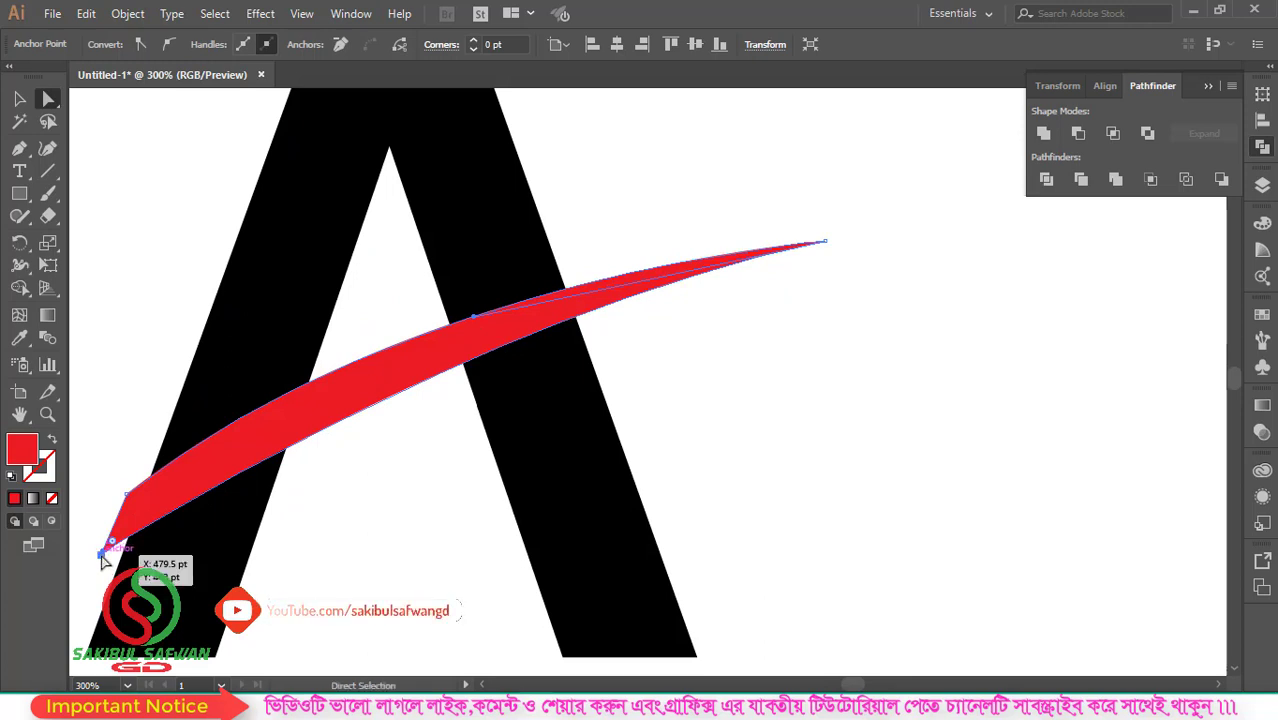
pyautogui.scroll(-1, 447, 418)
pyautogui.scroll(2, 226, 463)
pyautogui.moveTo(237, 470); pyautogui.dragTo(617, 270)
pyautogui.moveTo(615, 179); pyautogui.dragTo(867, 124)
pyautogui.scroll(-2, 600, 345)
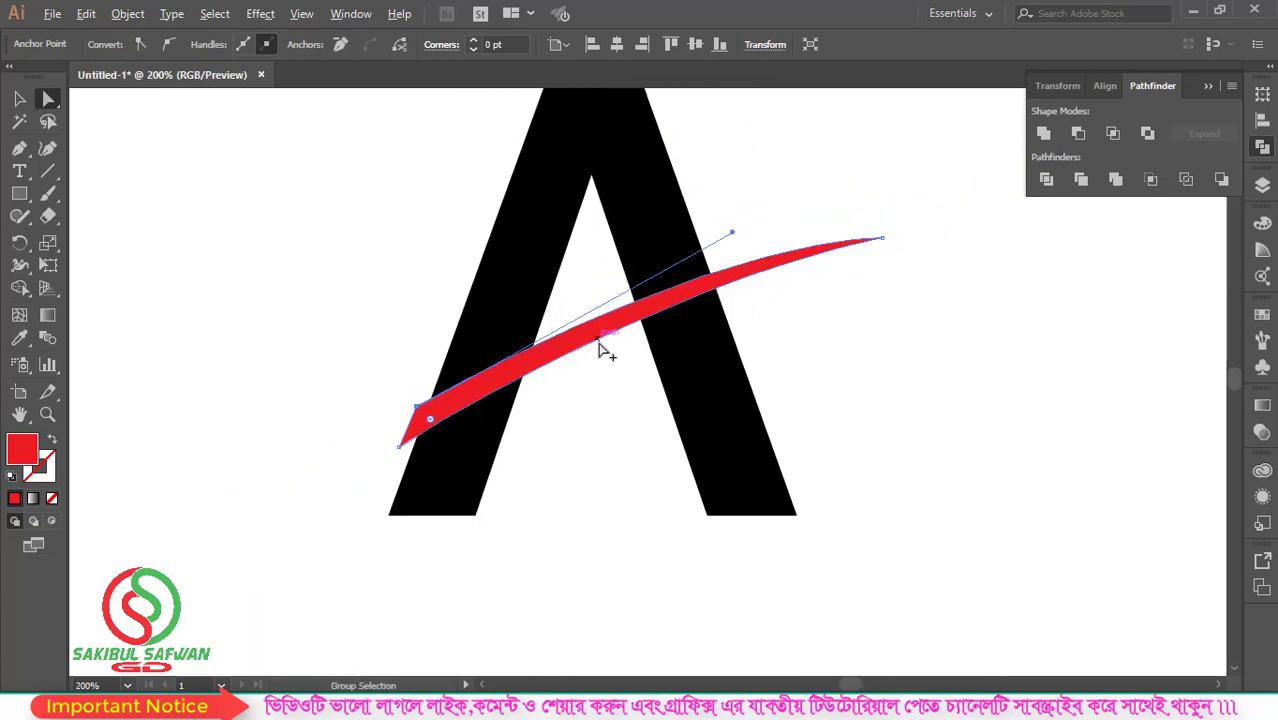
# Create a 5 pt offset path around the red swoosh with miter joins.
pyautogui.click(20, 99)
pyautogui.click(248, 237)
pyautogui.click(468, 396)
pyautogui.click(138, 15)
pyautogui.moveTo(307, 416)
pyautogui.click(505, 472)
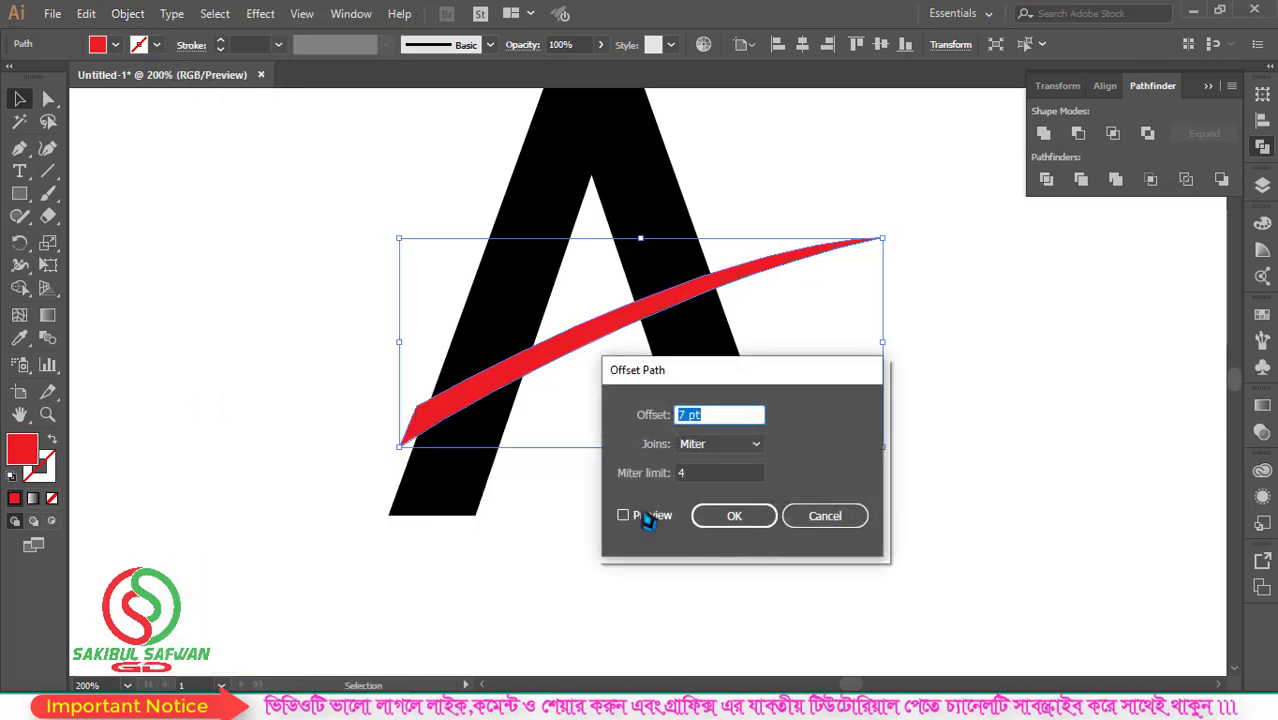
pyautogui.click(641, 515)
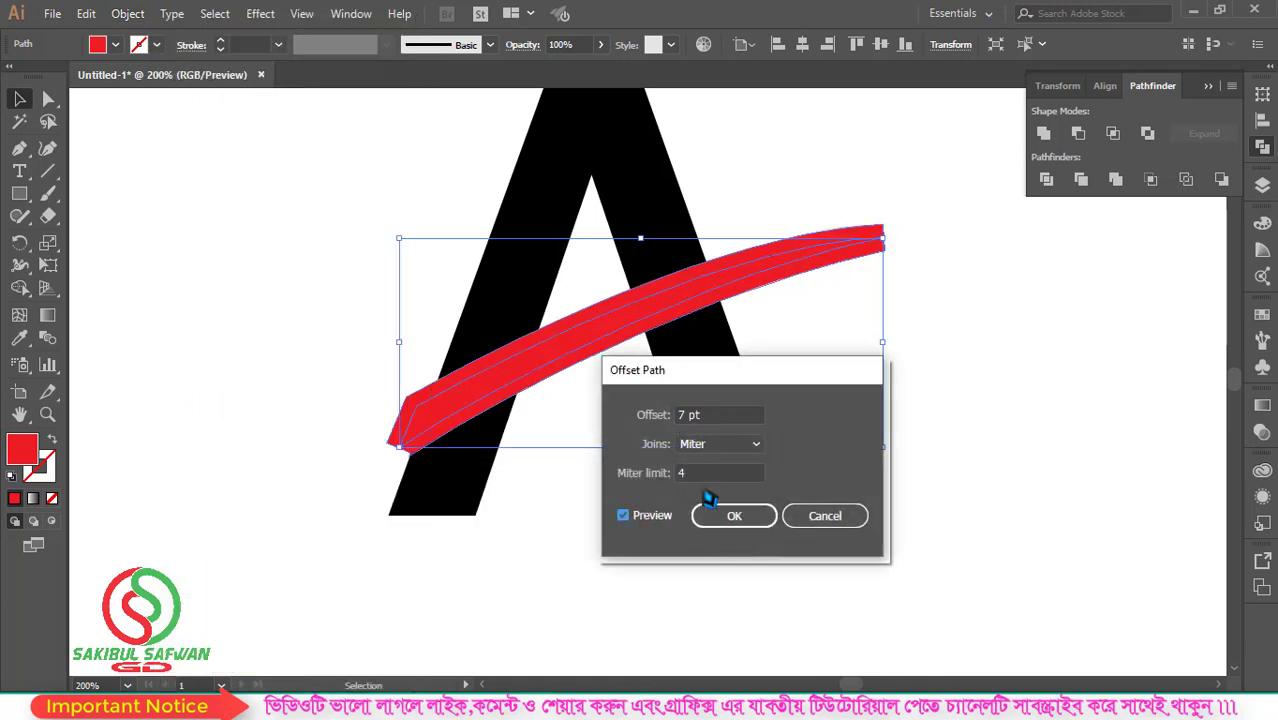
pyautogui.click(729, 416)
pyautogui.press('Down')
pyautogui.press('Down')
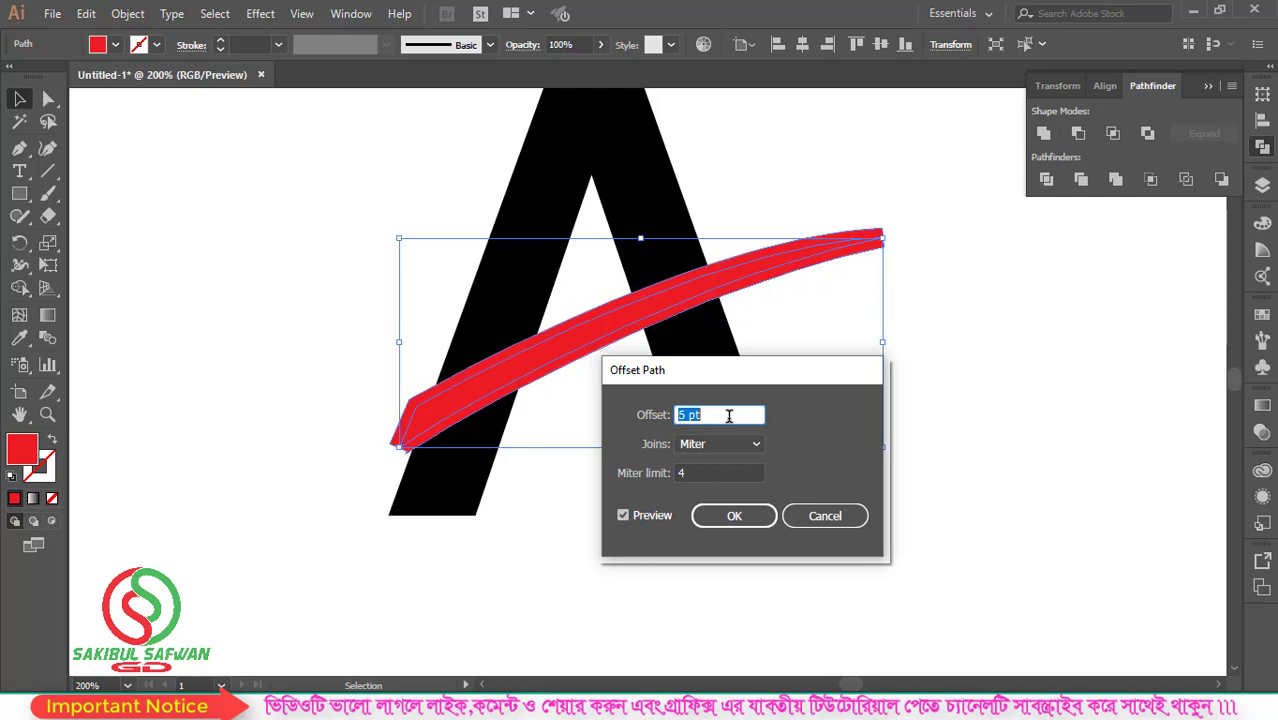
pyautogui.click(752, 515)
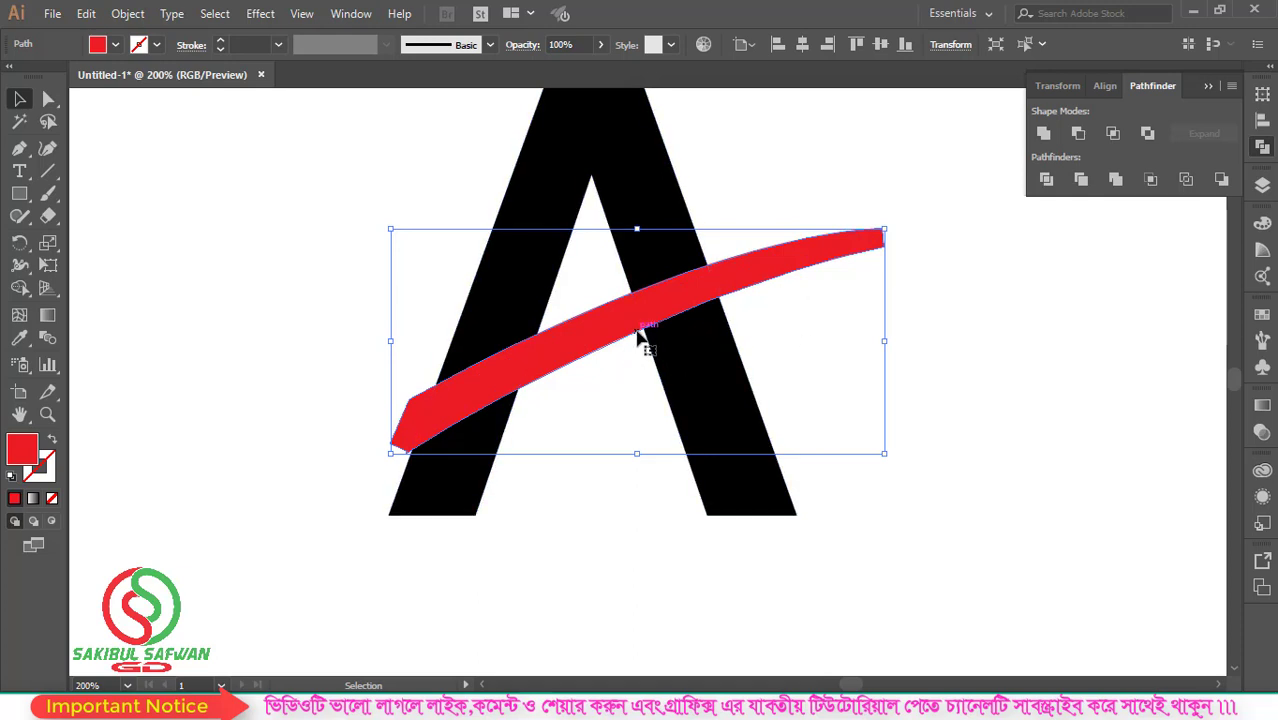
# Subtract the offset shape from the letter A with Pathfinder's Minus Front, cutting a gap around the red swoosh.
pyautogui.keyDown('shift'); pyautogui.click(632, 142); pyautogui.keyUp('shift')
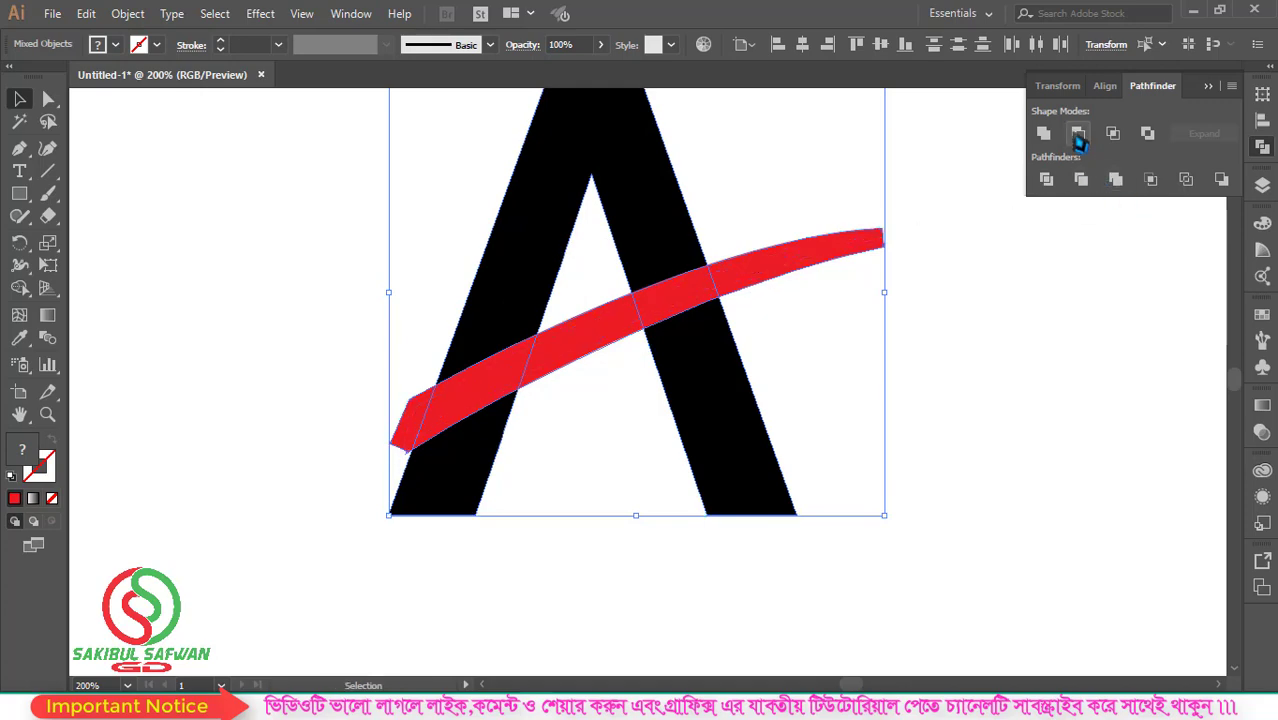
pyautogui.click(353, 14)
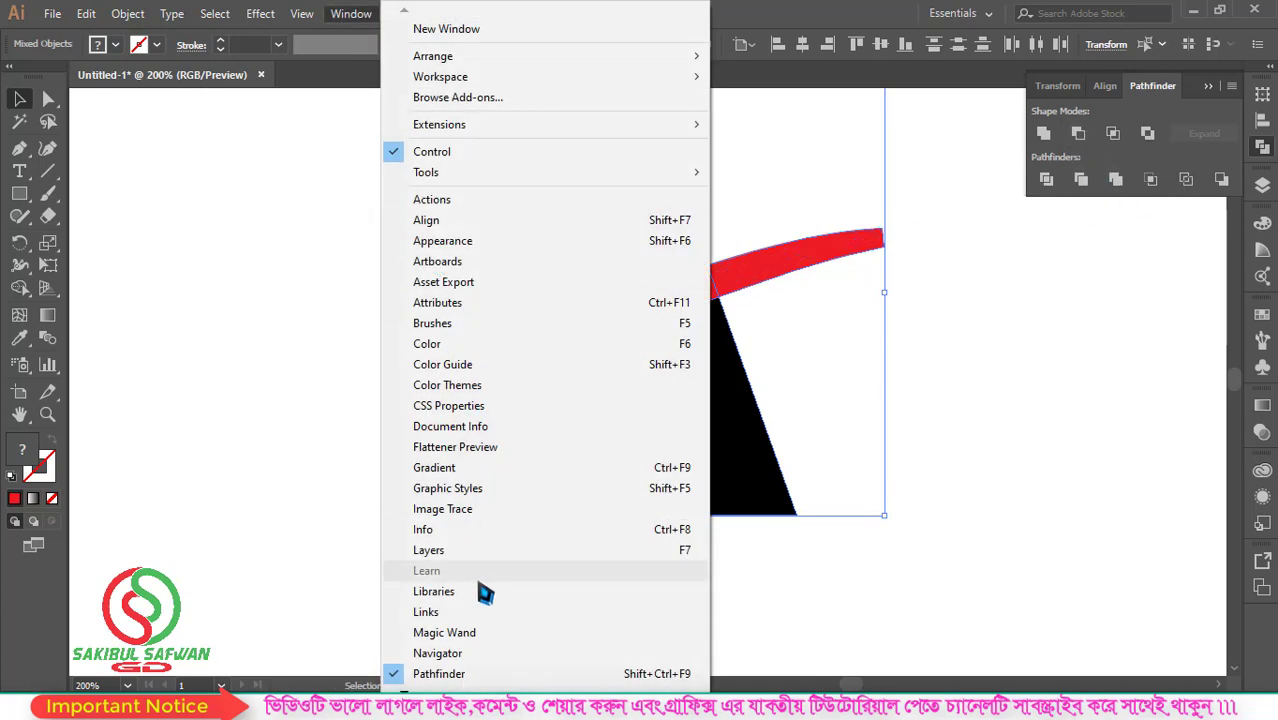
pyautogui.click(478, 672)
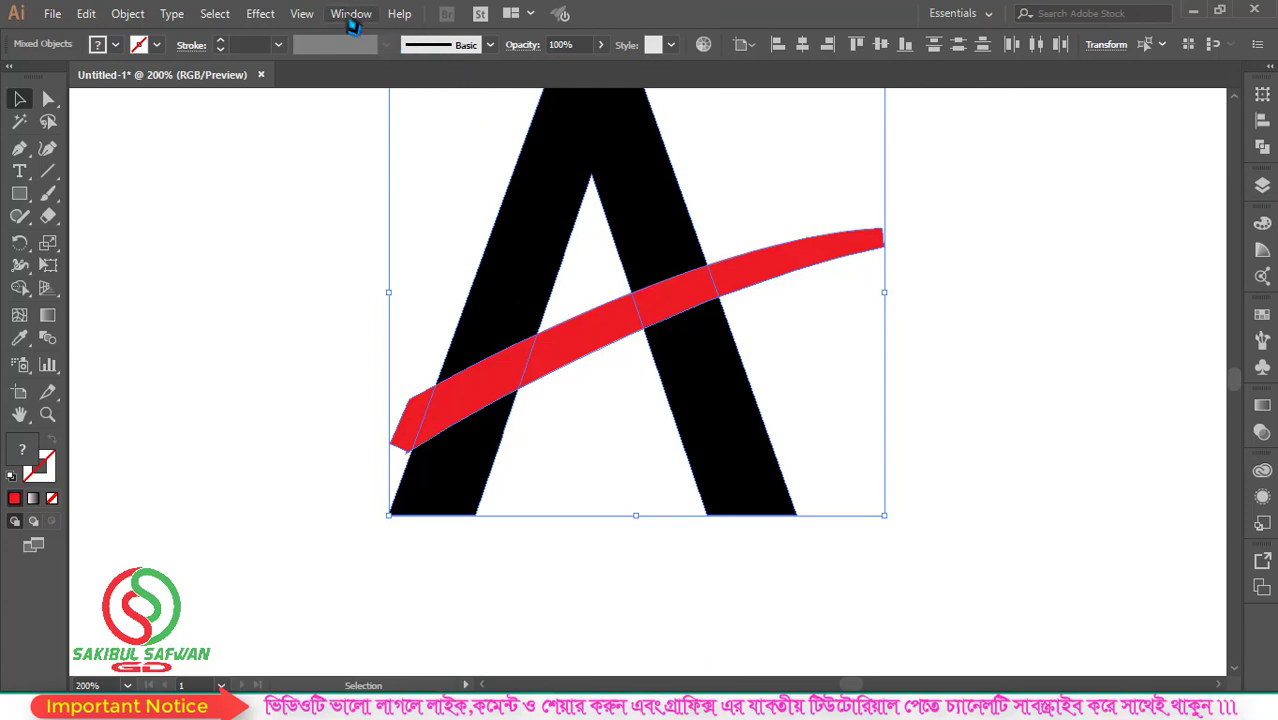
pyautogui.click(351, 16)
pyautogui.click(445, 673)
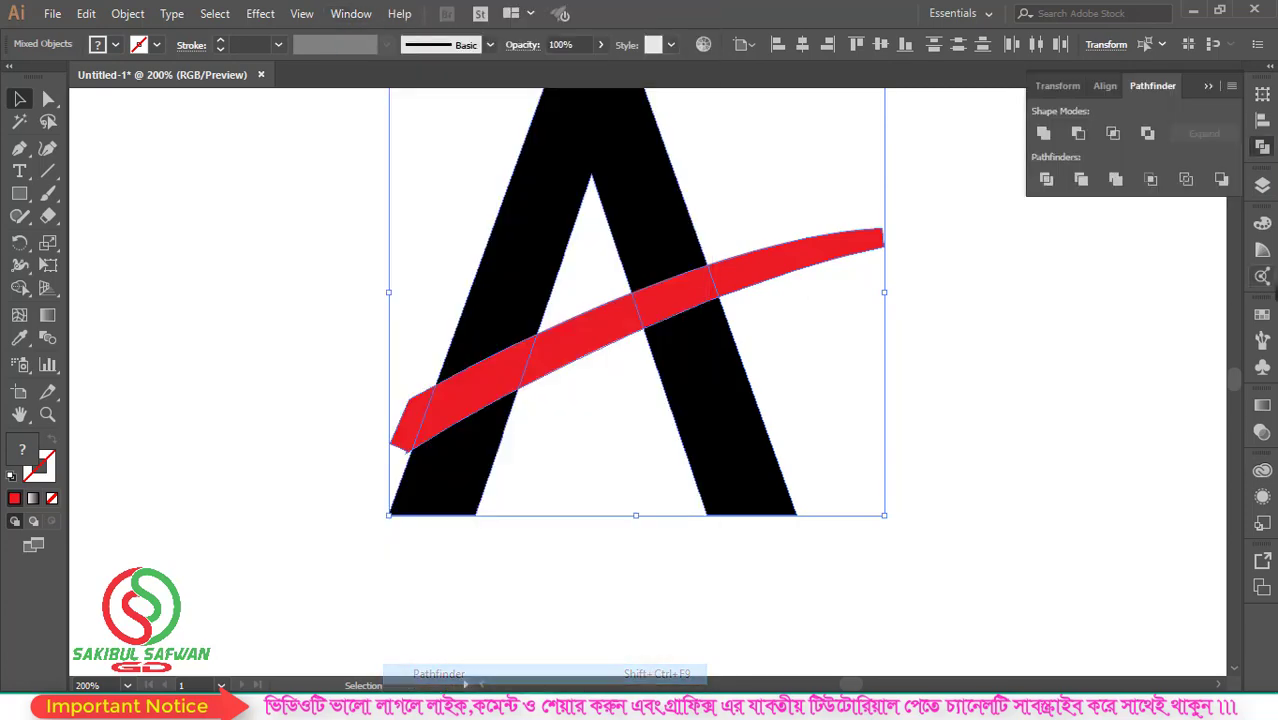
pyautogui.click(1078, 135)
pyautogui.scroll(2, 487, 362)
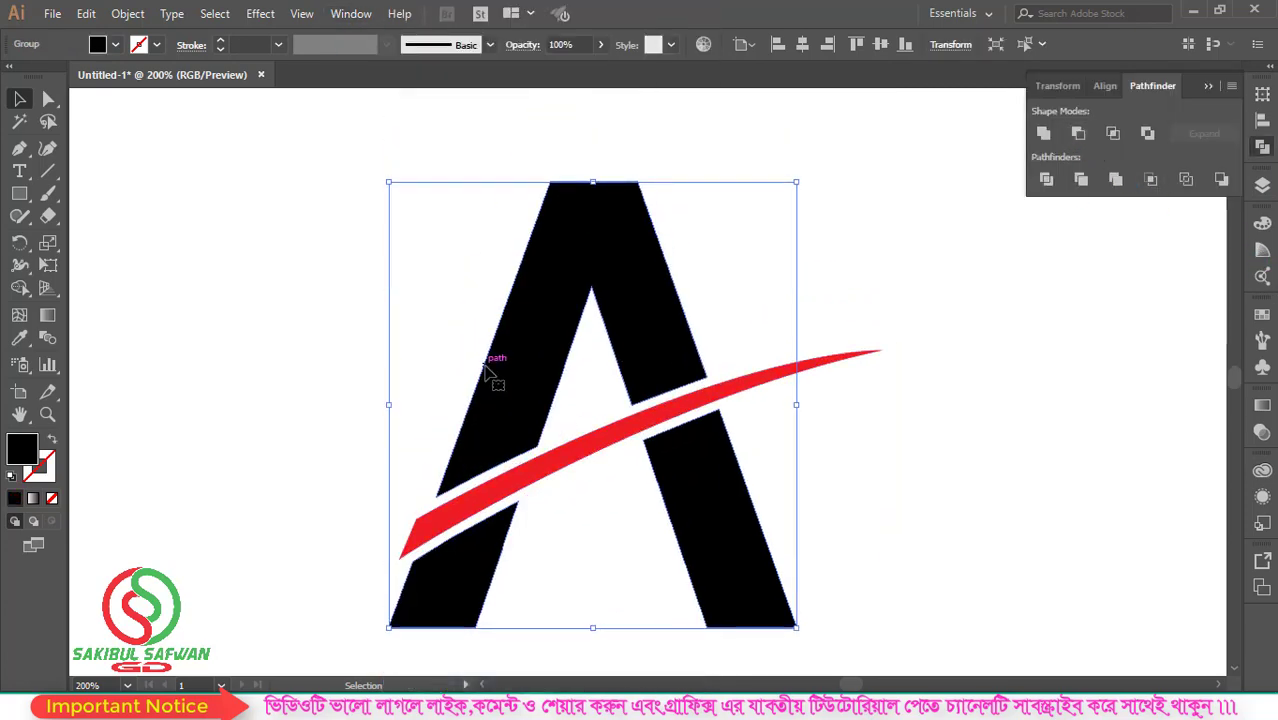
pyautogui.click(587, 362)
pyautogui.scroll(-2, 413, 382)
pyautogui.scroll(1, 400, 409)
pyautogui.scroll(1, 340, 440)
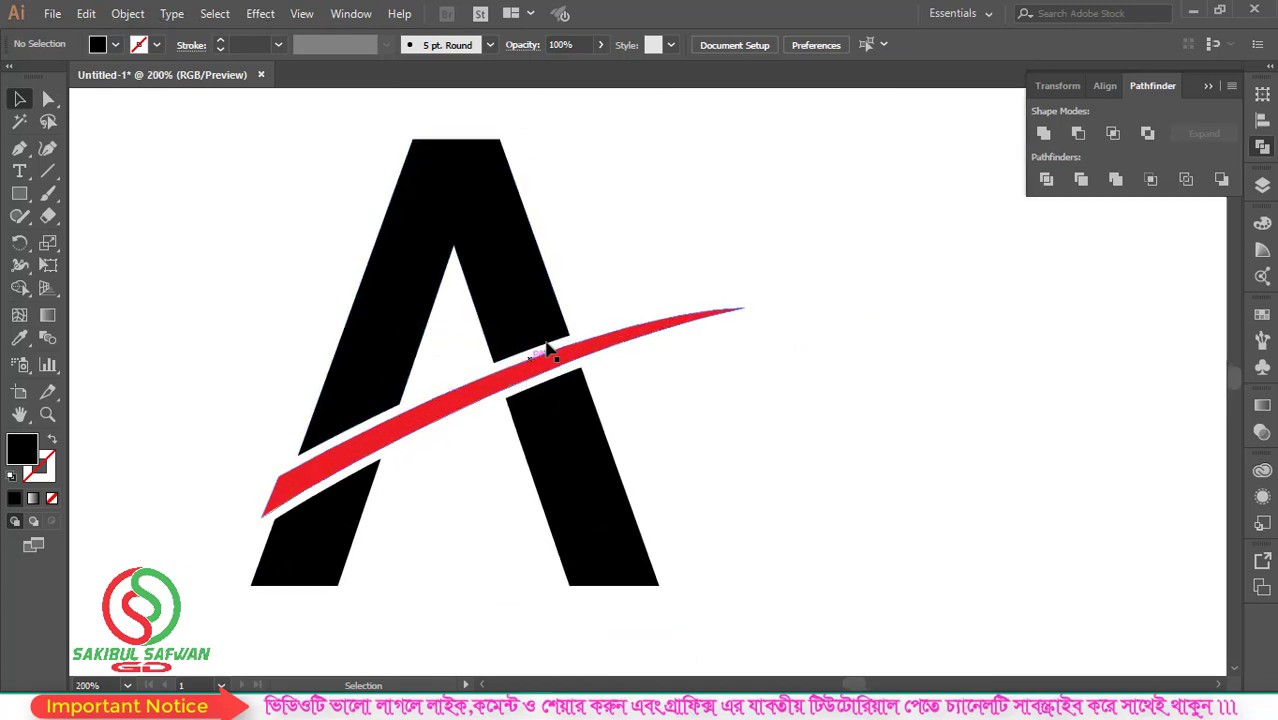
# Draw a thin tapered black spike with the Pen tool, running from the right leg's outer corner along the swoosh's upper edge.
pyautogui.scroll(1, 613, 337)
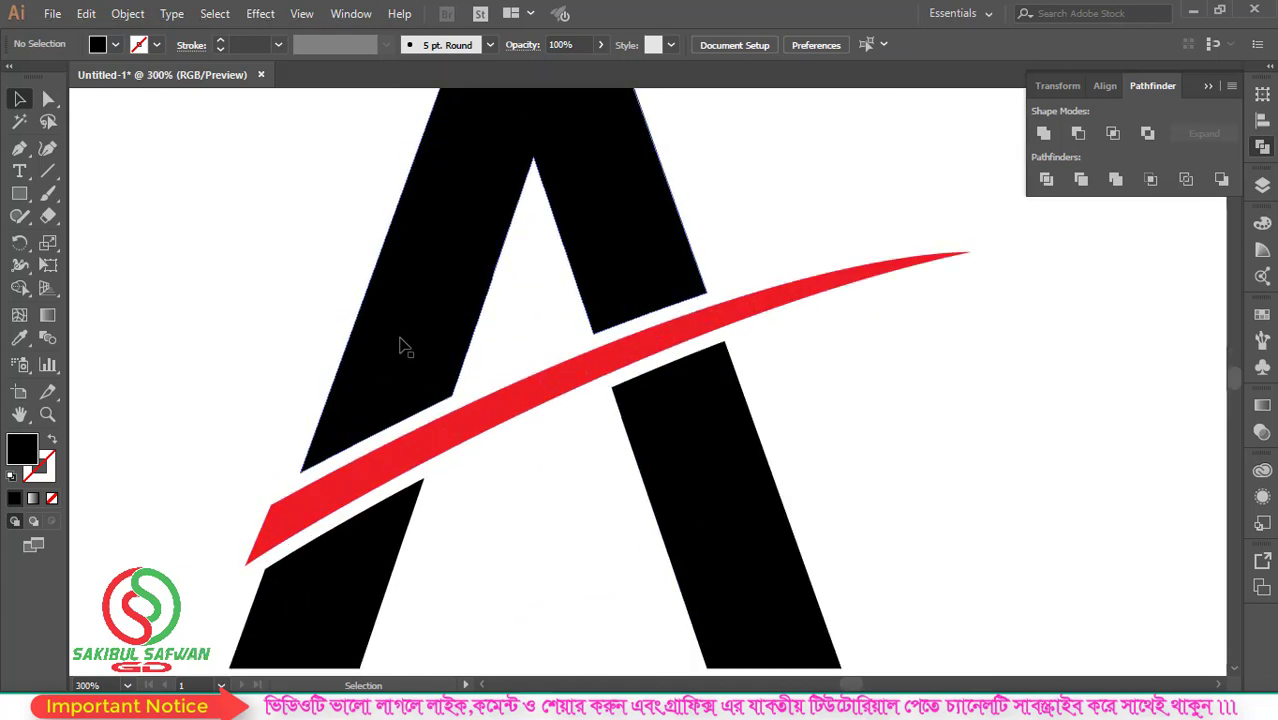
pyautogui.scroll(-1, 400, 347)
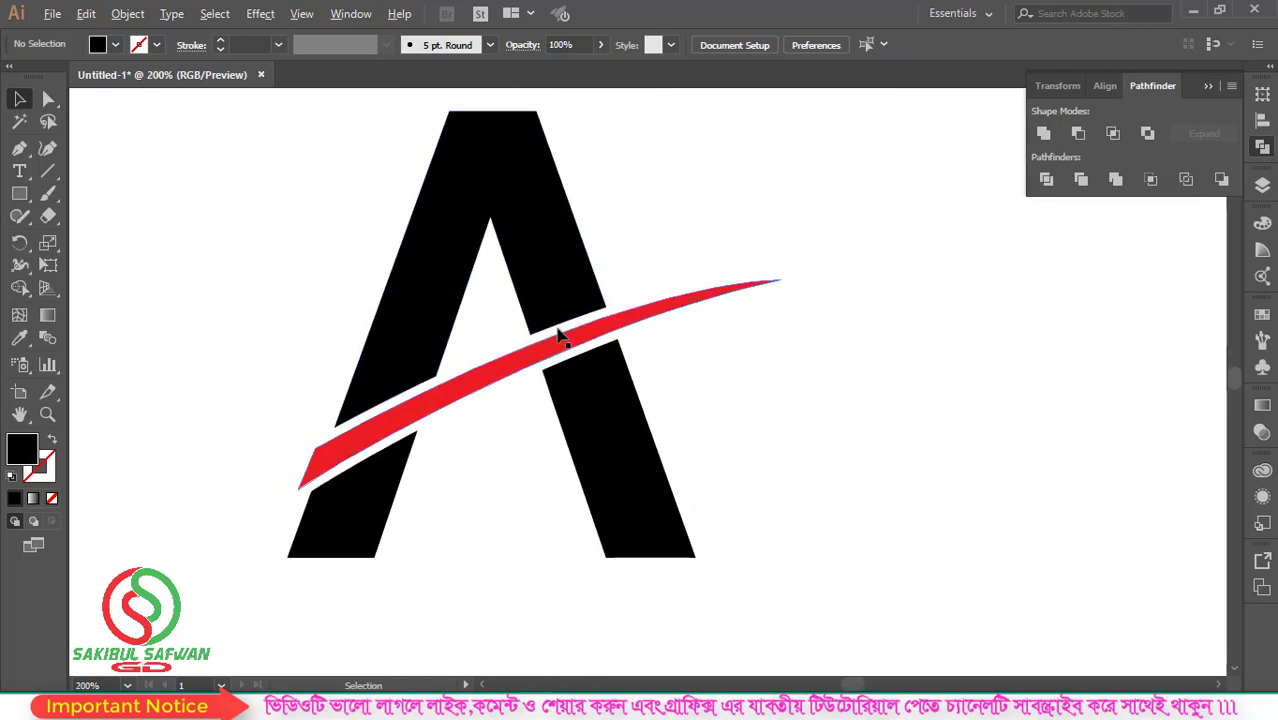
pyautogui.press('alt')
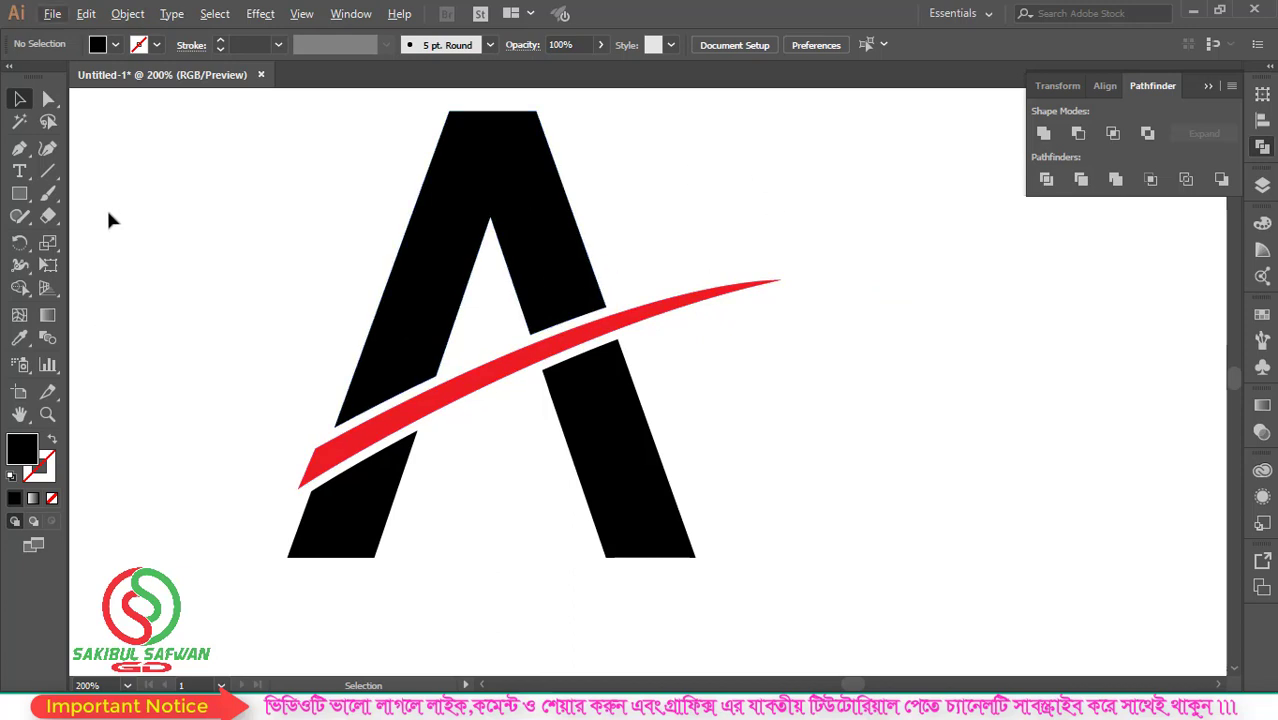
pyautogui.click(19, 148)
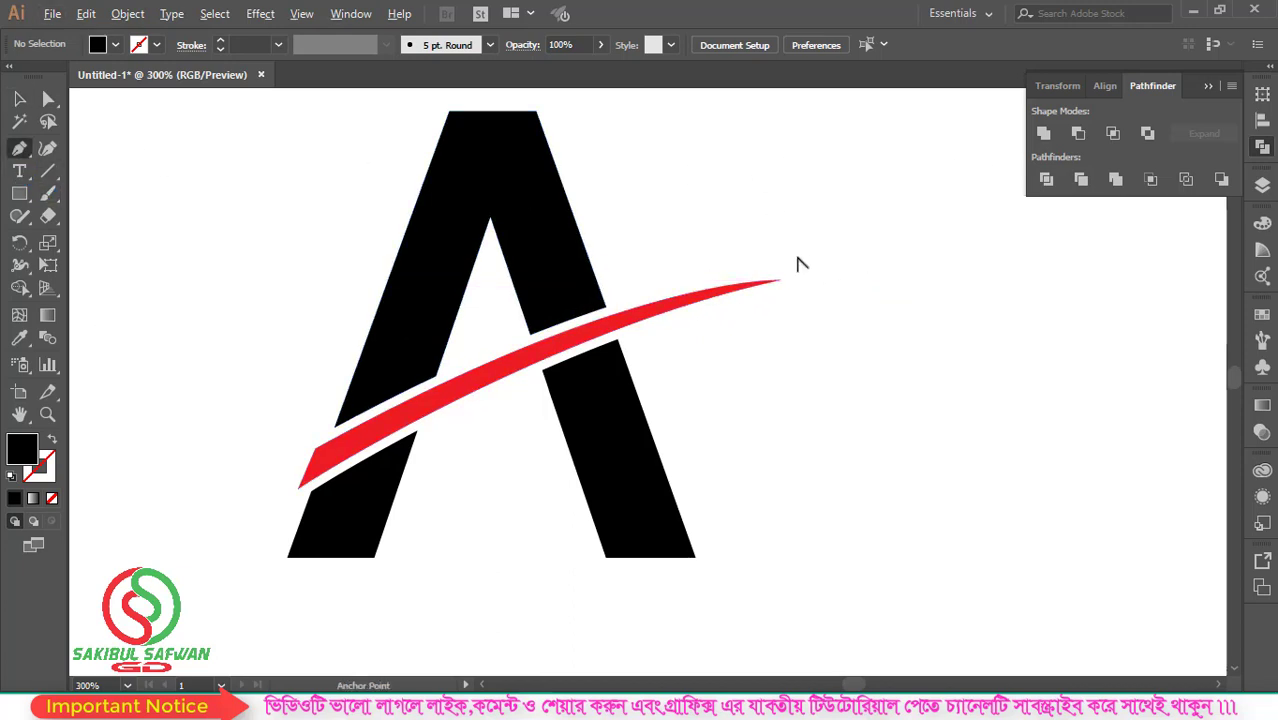
pyautogui.scroll(1, 797, 261)
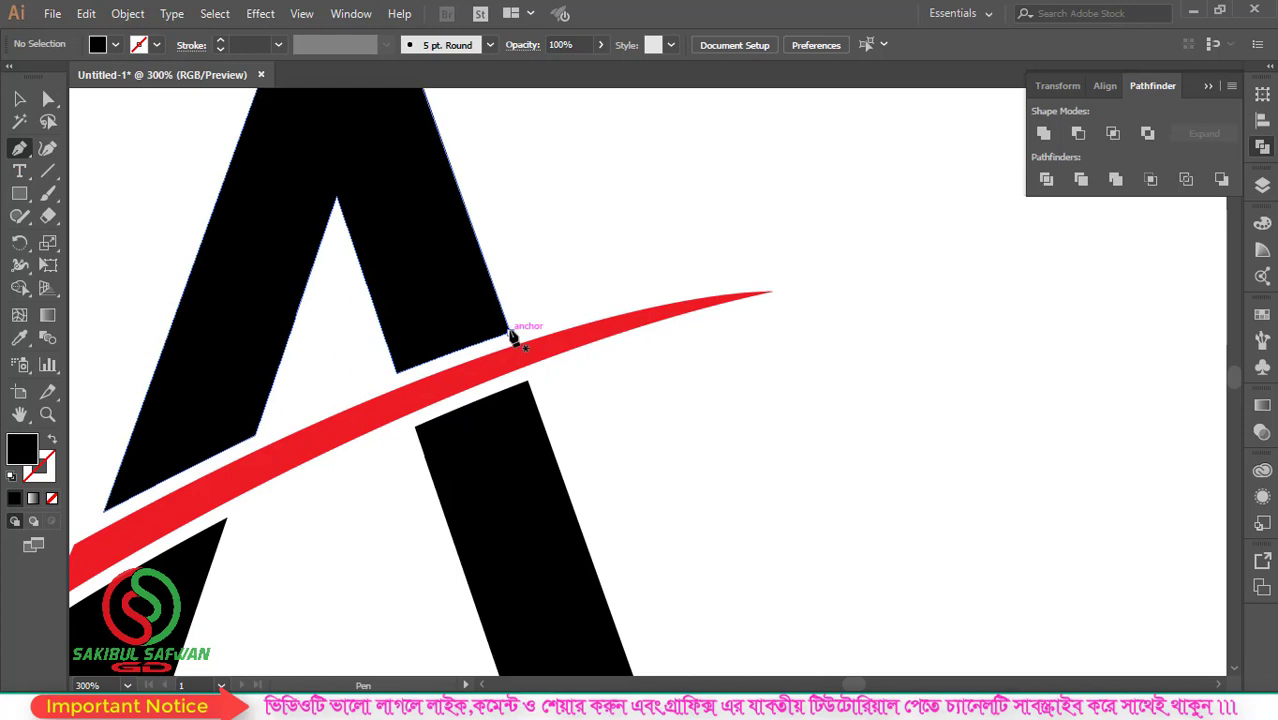
pyautogui.click(511, 336)
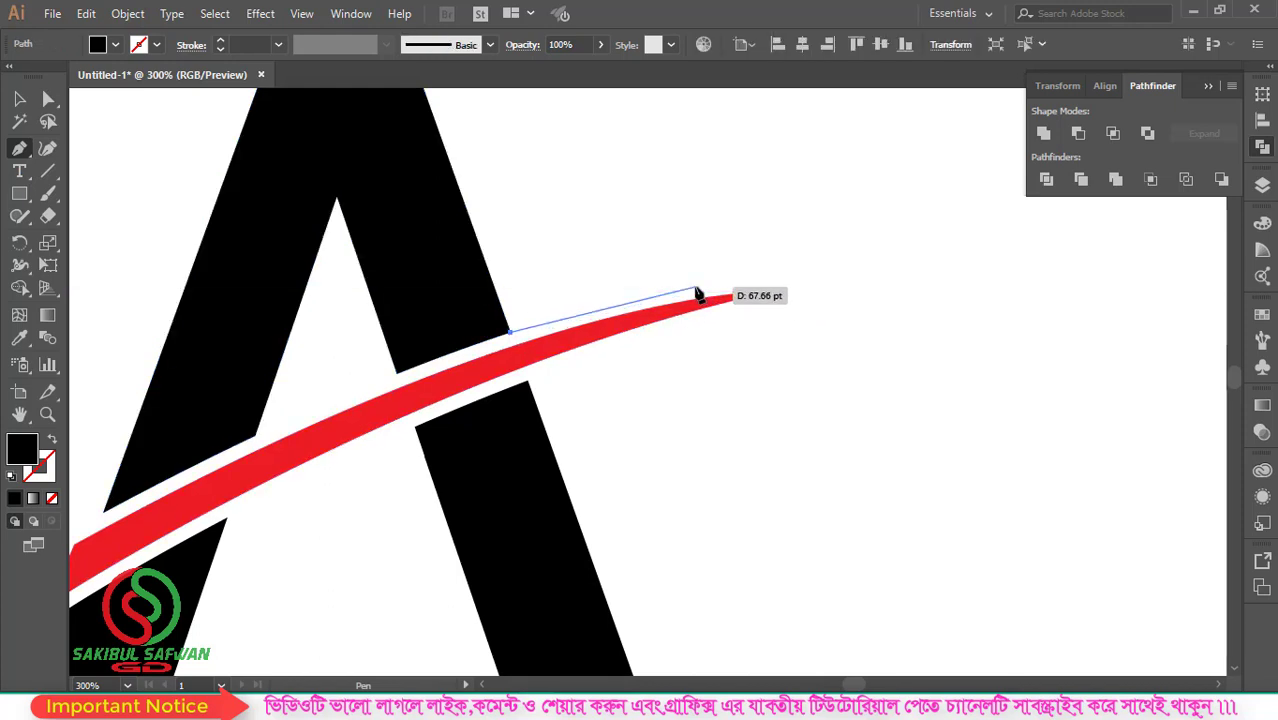
pyautogui.moveTo(695, 294); pyautogui.dragTo(778, 291)
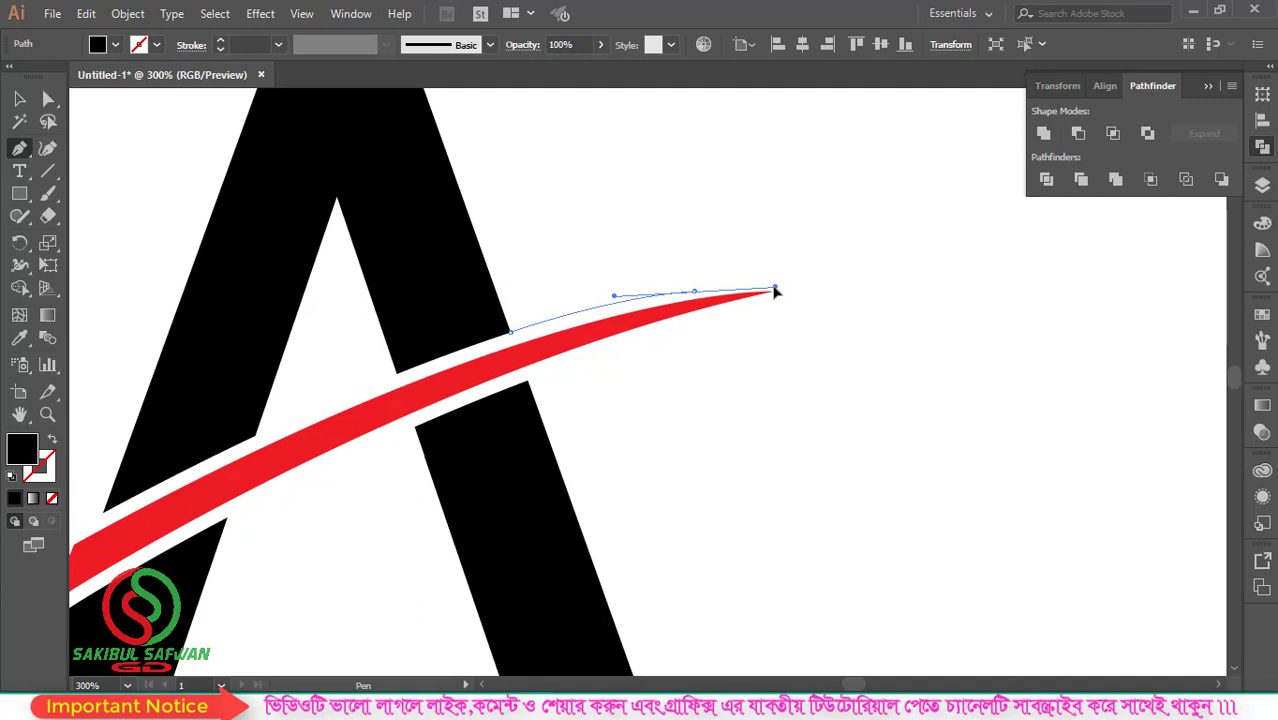
pyautogui.click(695, 292)
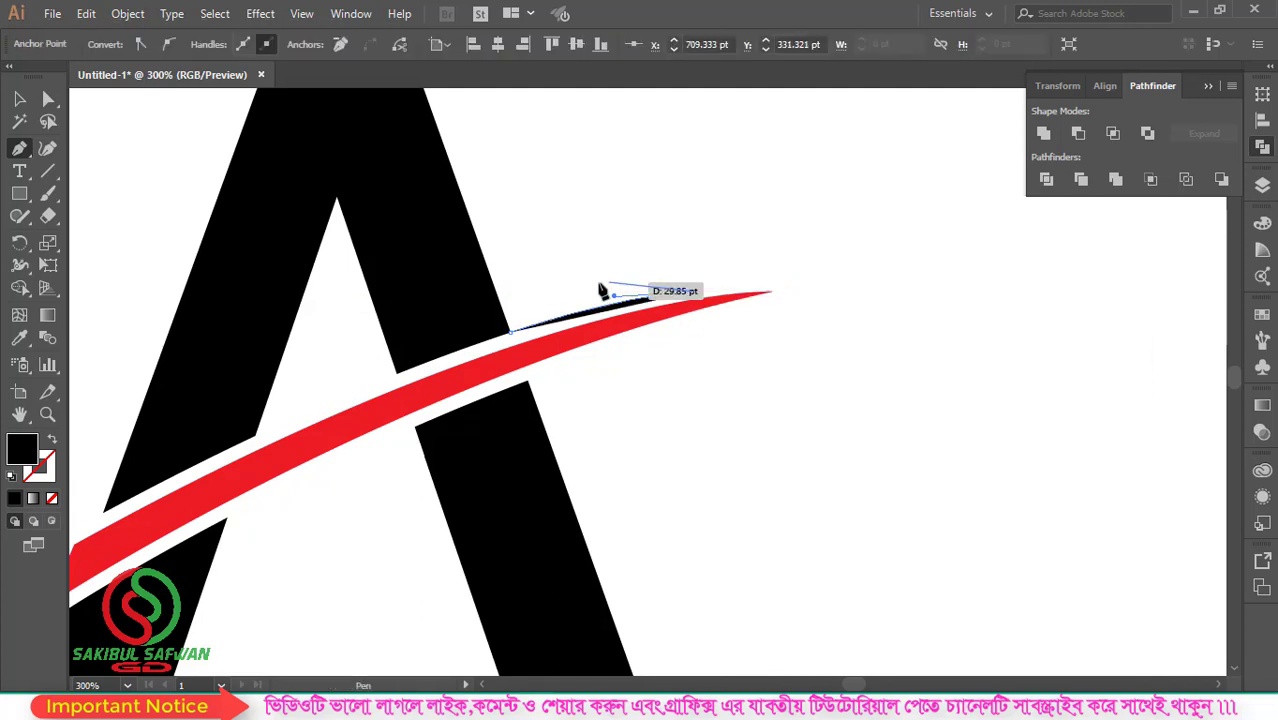
pyautogui.moveTo(507, 320); pyautogui.dragTo(421, 347)
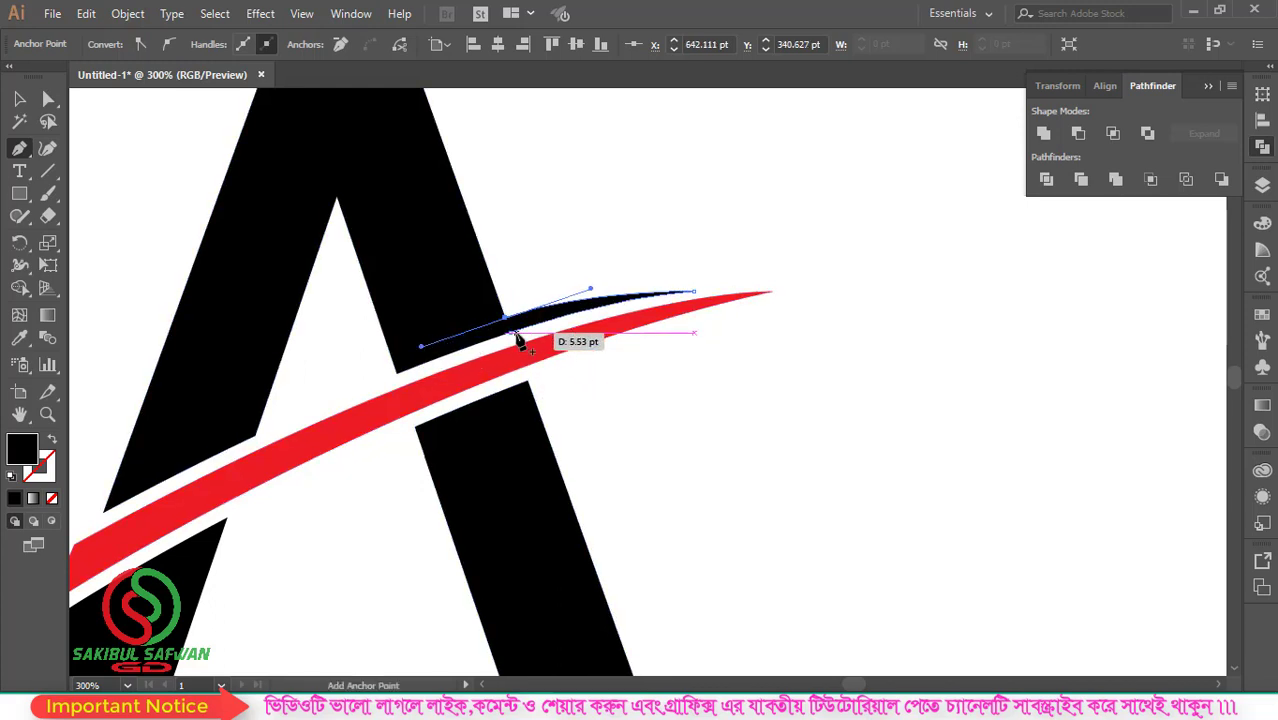
pyautogui.click(21, 102)
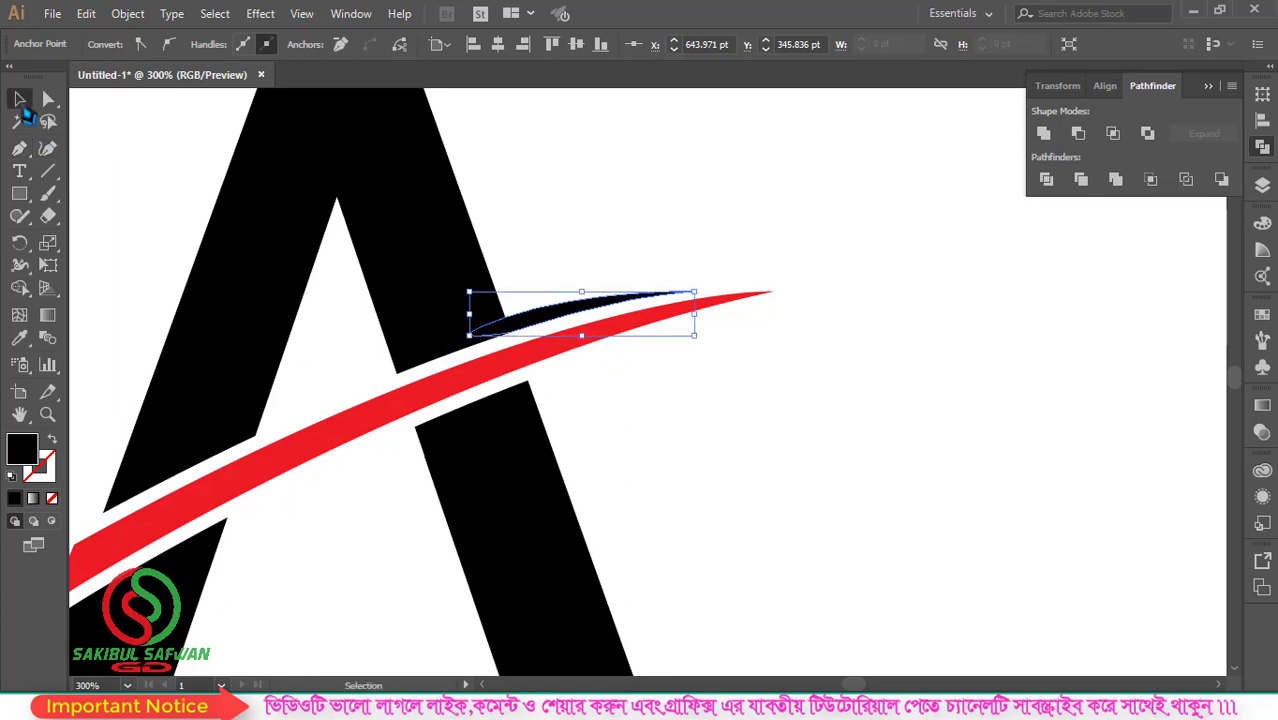
pyautogui.click(628, 214)
pyautogui.scroll(-1, 725, 238)
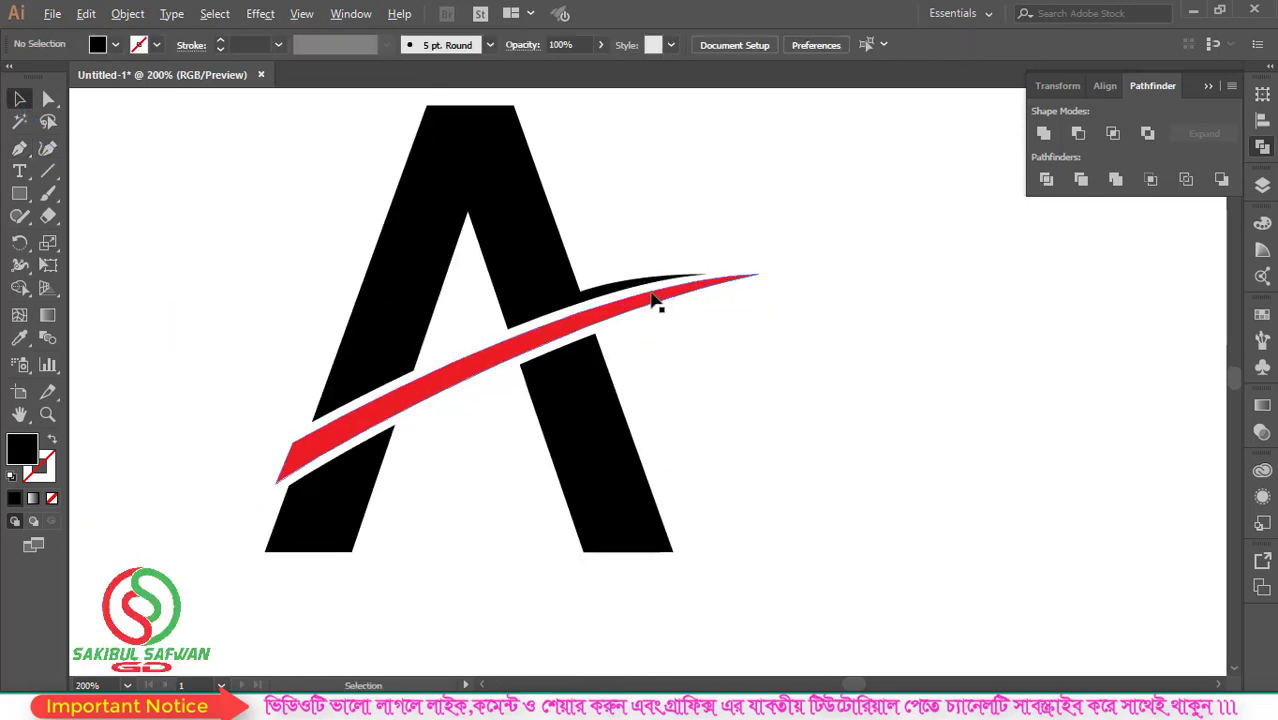
# Draw a shorter tapered black spike below the swoosh, starting at the upper outer corner of the right leg's lower part.
pyautogui.scroll(3, 640, 295)
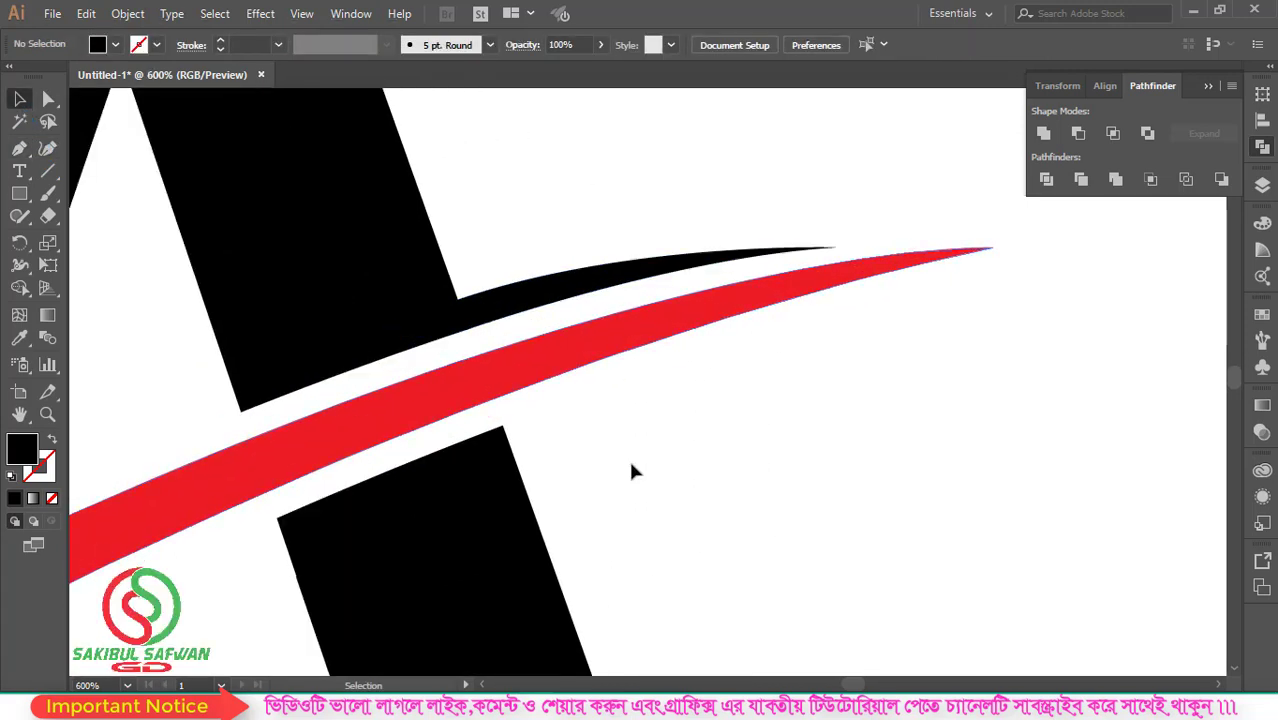
pyautogui.click(21, 152)
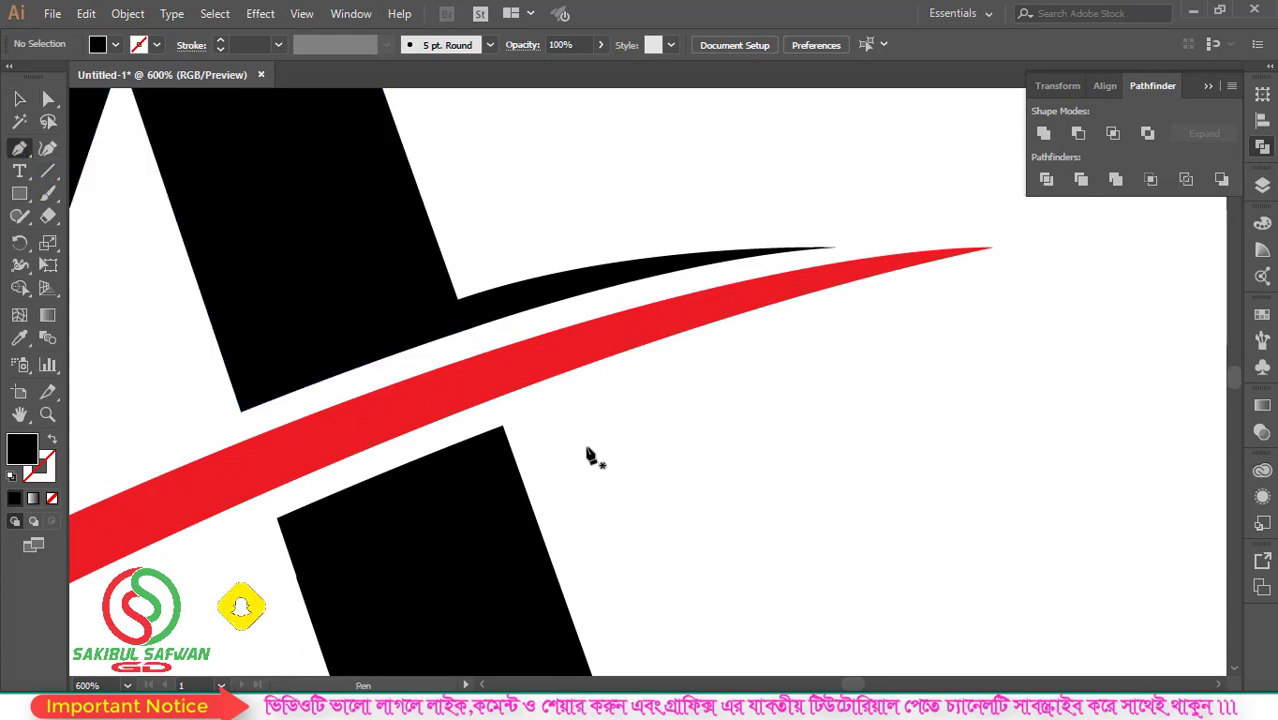
pyautogui.click(503, 428)
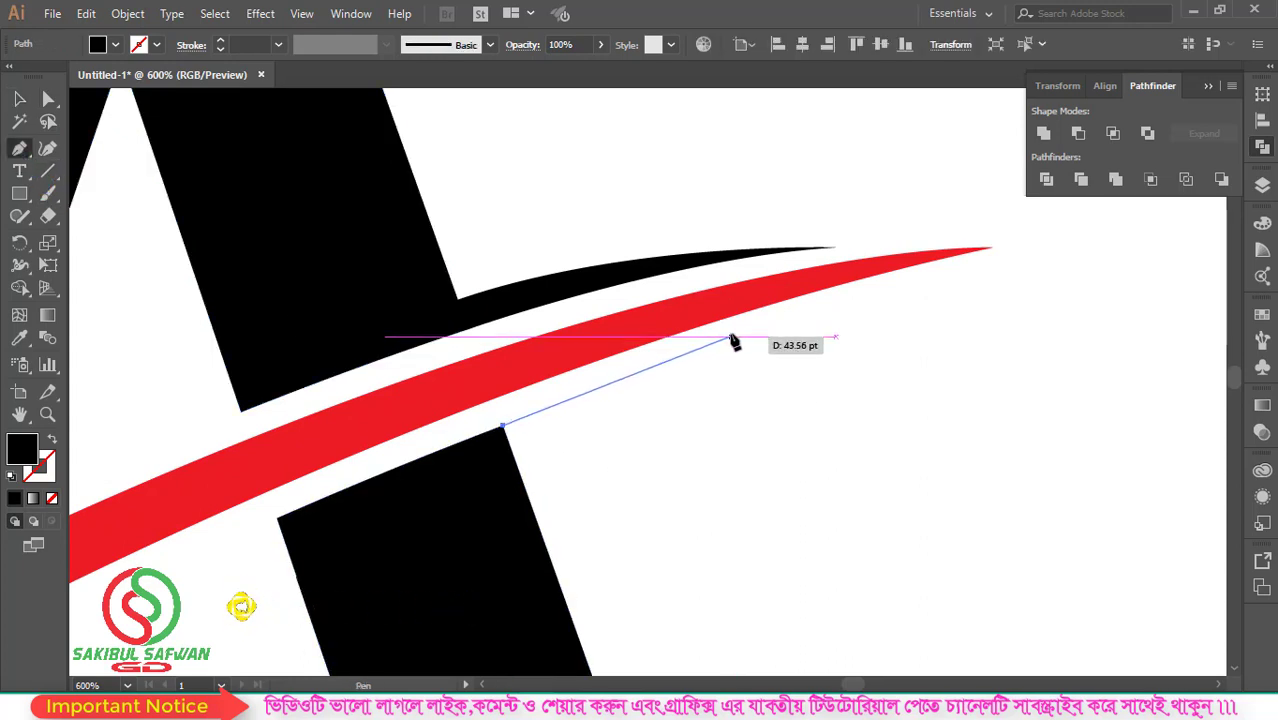
pyautogui.moveTo(731, 339); pyautogui.dragTo(847, 309)
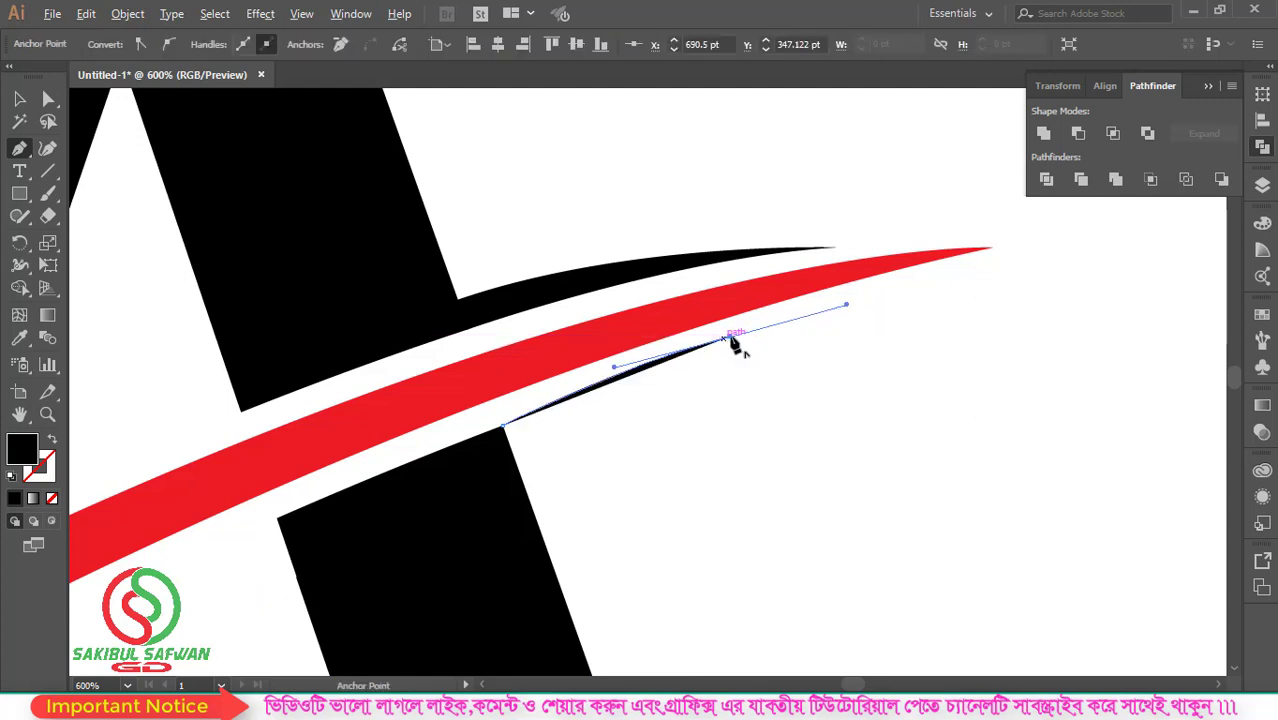
pyautogui.moveTo(511, 446); pyautogui.dragTo(451, 483)
pyautogui.click(19, 98)
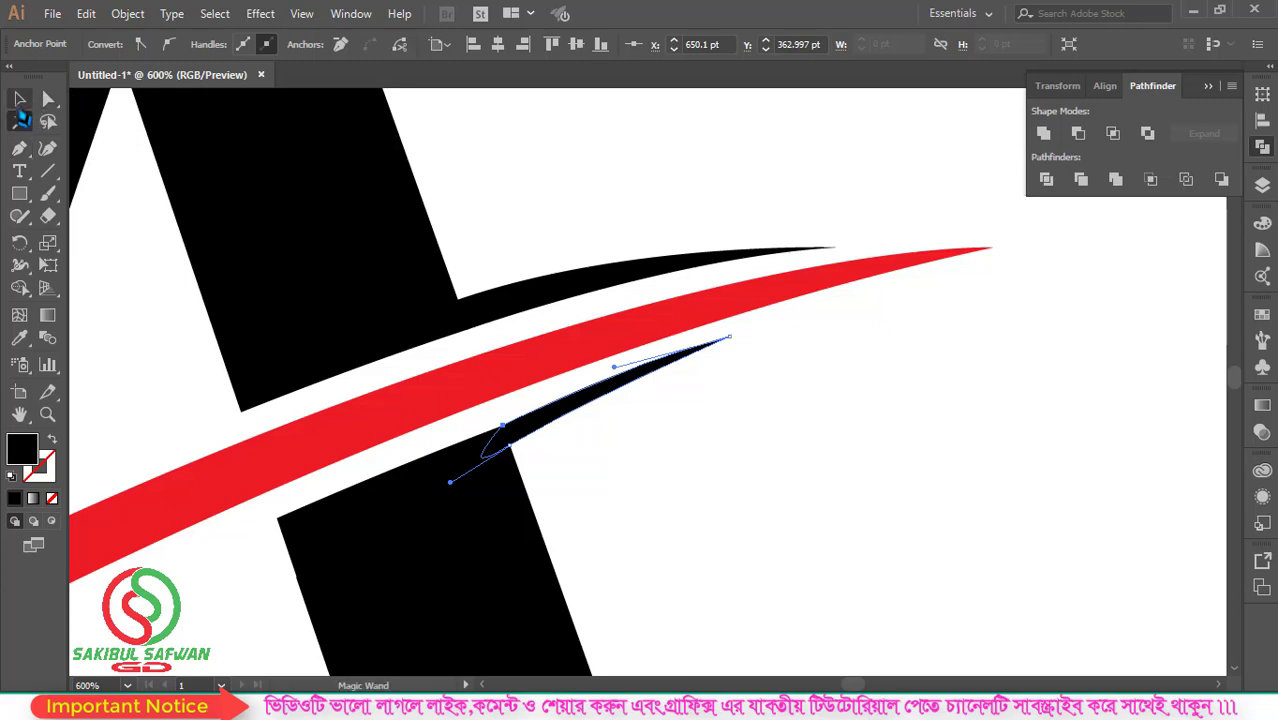
pyautogui.scroll(-2, 733, 345)
pyautogui.click(780, 407)
pyautogui.scroll(-1, 323, 414)
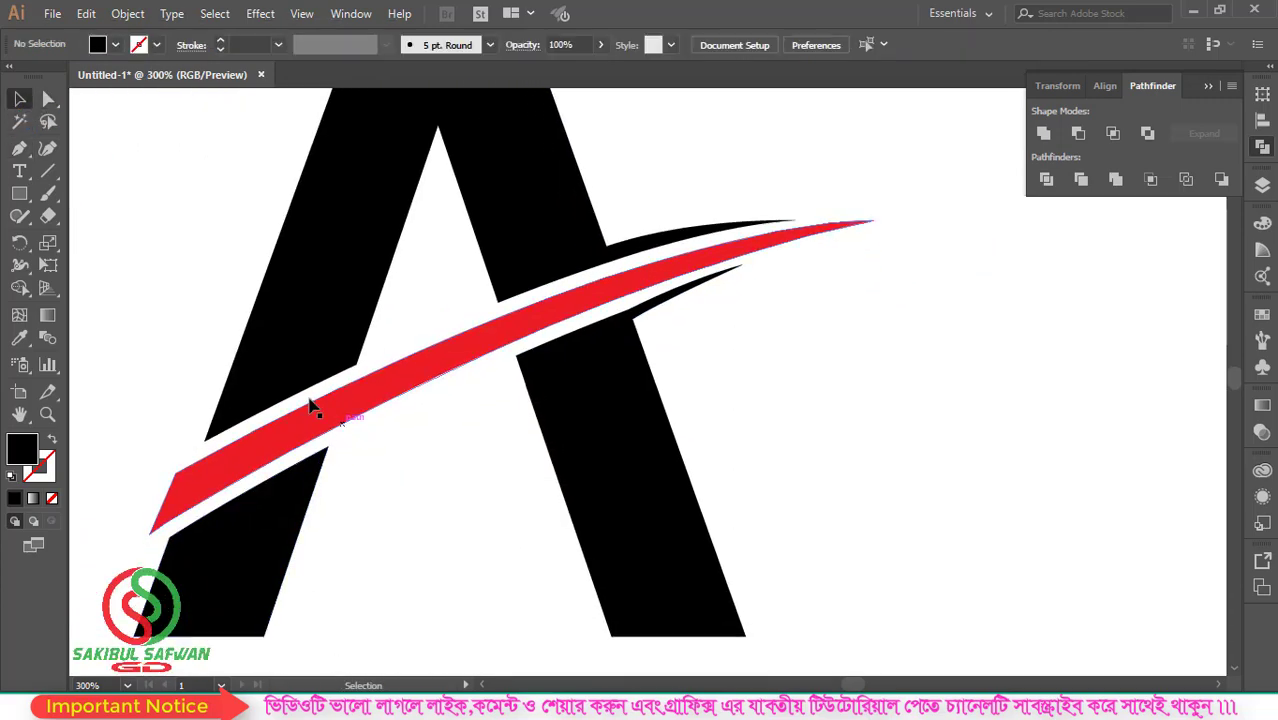
# Draw a small tapered black spike above the swoosh, extending from the inner corner of the left leg's upper part.
pyautogui.scroll(1, 334, 386)
pyautogui.click(19, 148)
pyautogui.scroll(2, 379, 306)
pyautogui.click(355, 406)
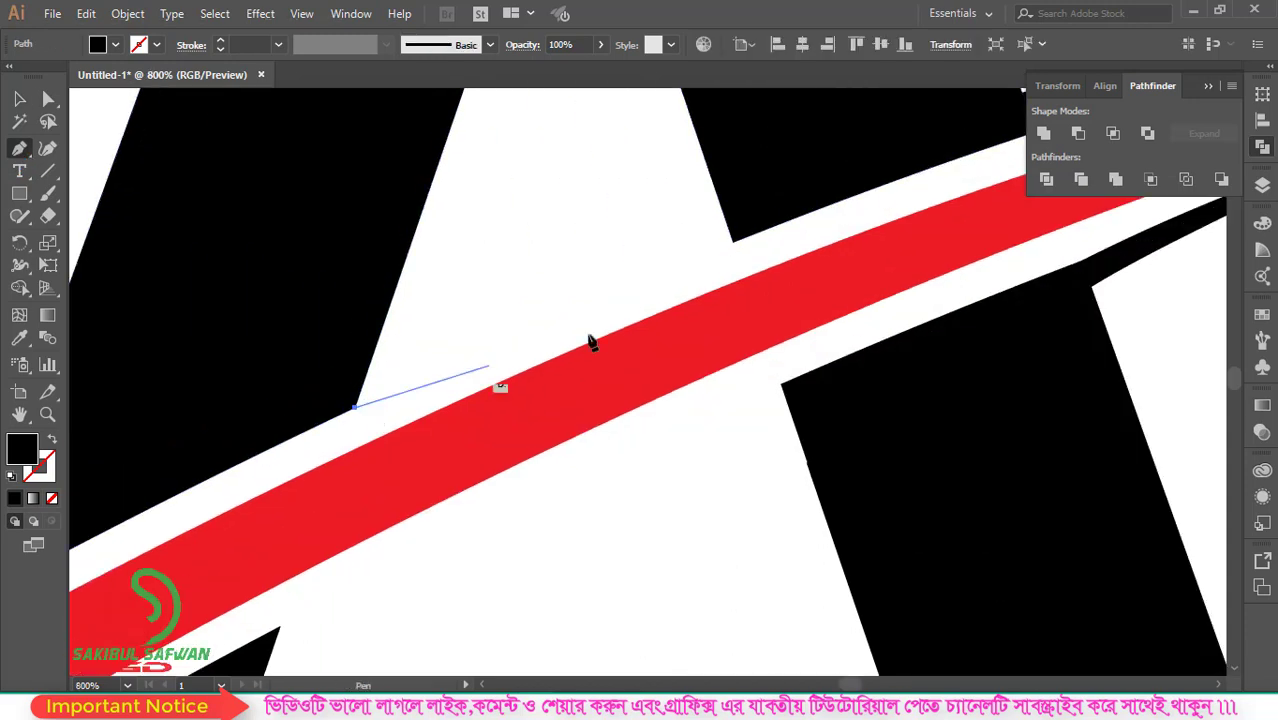
pyautogui.moveTo(588, 303); pyautogui.dragTo(697, 266)
pyautogui.click(588, 303)
pyautogui.moveTo(355, 406)
pyautogui.mouseDown()
pyautogui.moveTo(379, 371)
pyautogui.moveTo(360, 395)
pyautogui.mouseUp()
pyautogui.moveTo(354, 385); pyautogui.dragTo(208, 449)
pyautogui.moveTo(355, 408)
pyautogui.mouseDown()
pyautogui.moveTo(302, 437)
pyautogui.moveTo(354, 428)
pyautogui.moveTo(358, 414)
pyautogui.mouseUp()
pyautogui.scroll(-4, 525, 290)
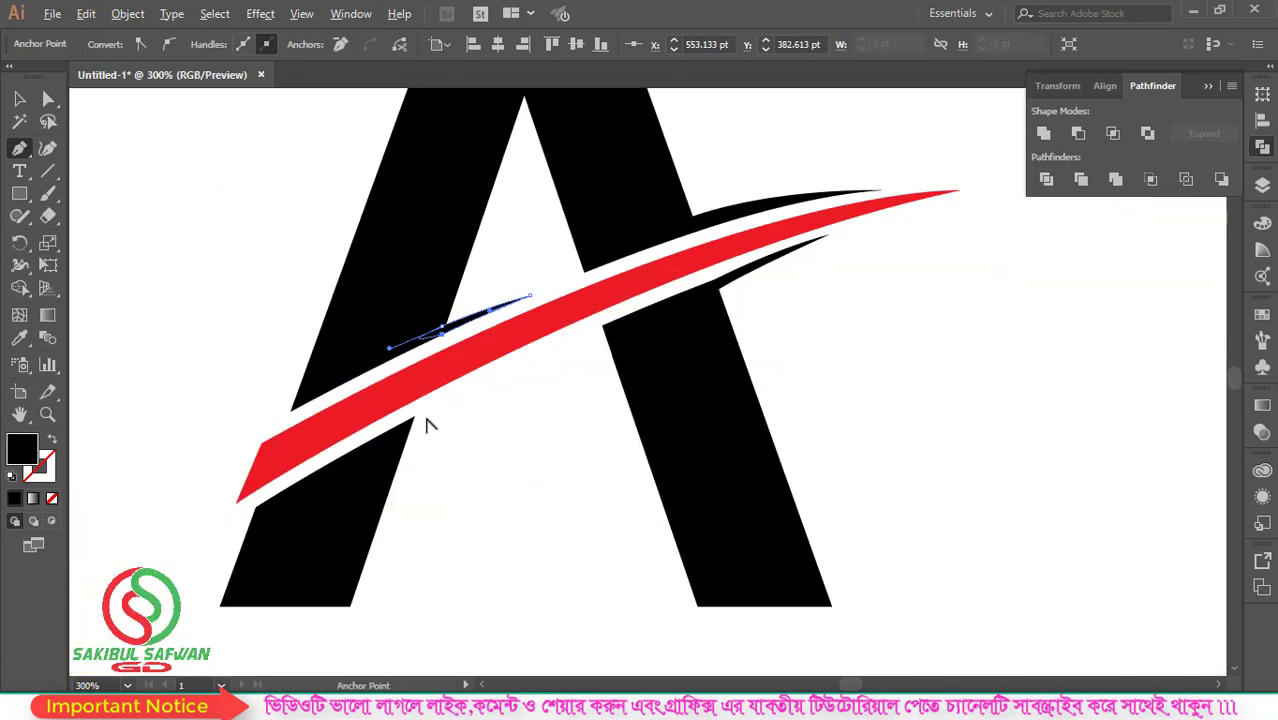
# Draw a small tapered black spike below the swoosh, extending from the inner corner of the left leg's lower part.
pyautogui.scroll(3, 440, 432)
pyautogui.click(398, 420)
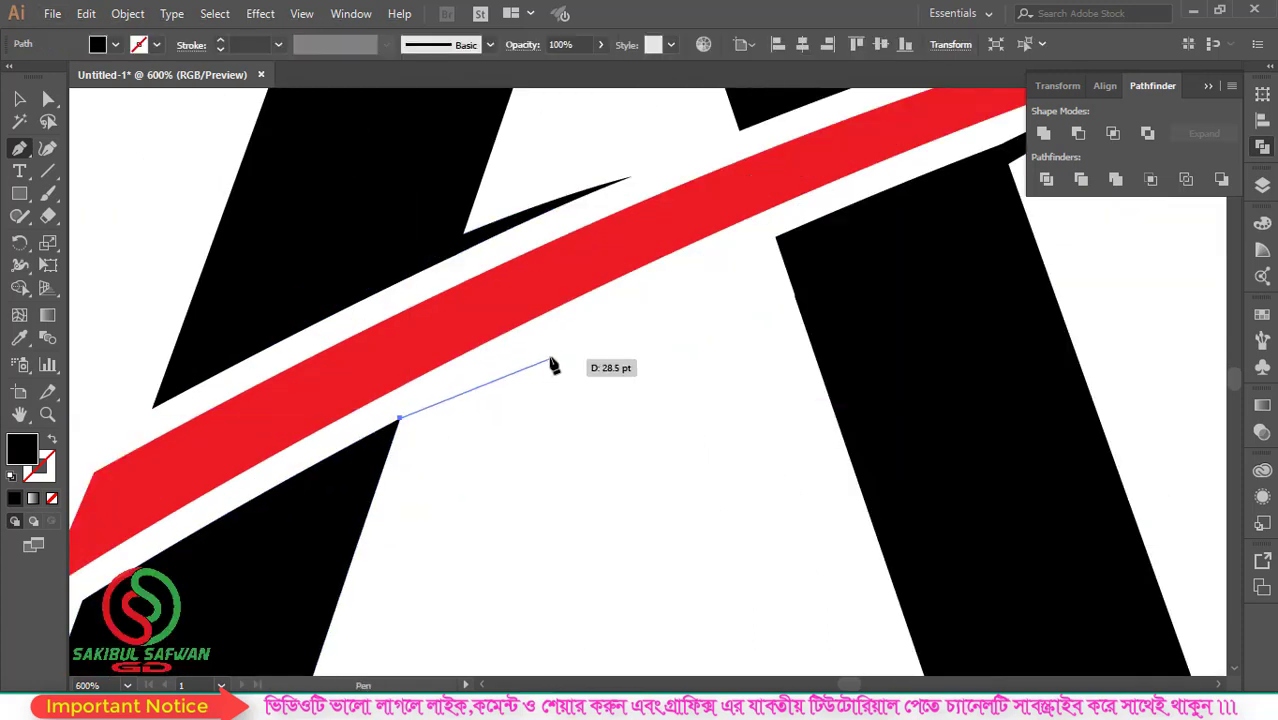
pyautogui.moveTo(542, 342); pyautogui.dragTo(618, 307)
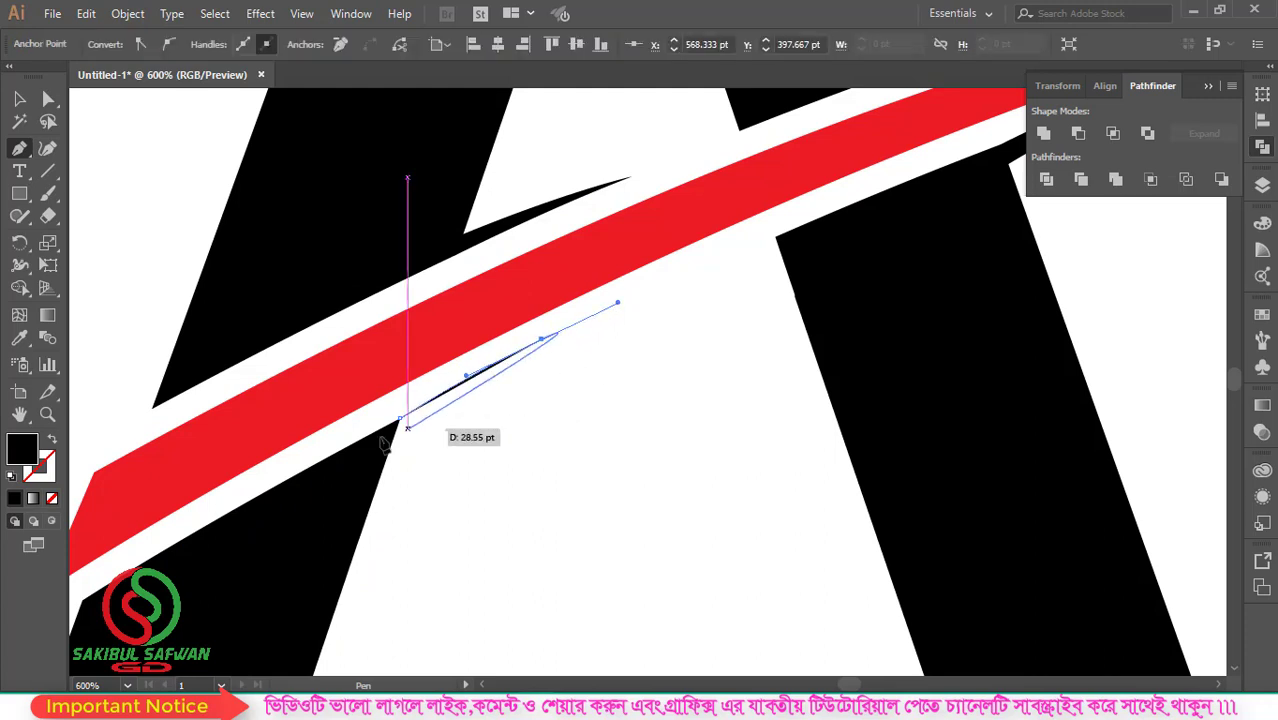
pyautogui.click(542, 341)
pyautogui.moveTo(374, 461); pyautogui.dragTo(337, 495)
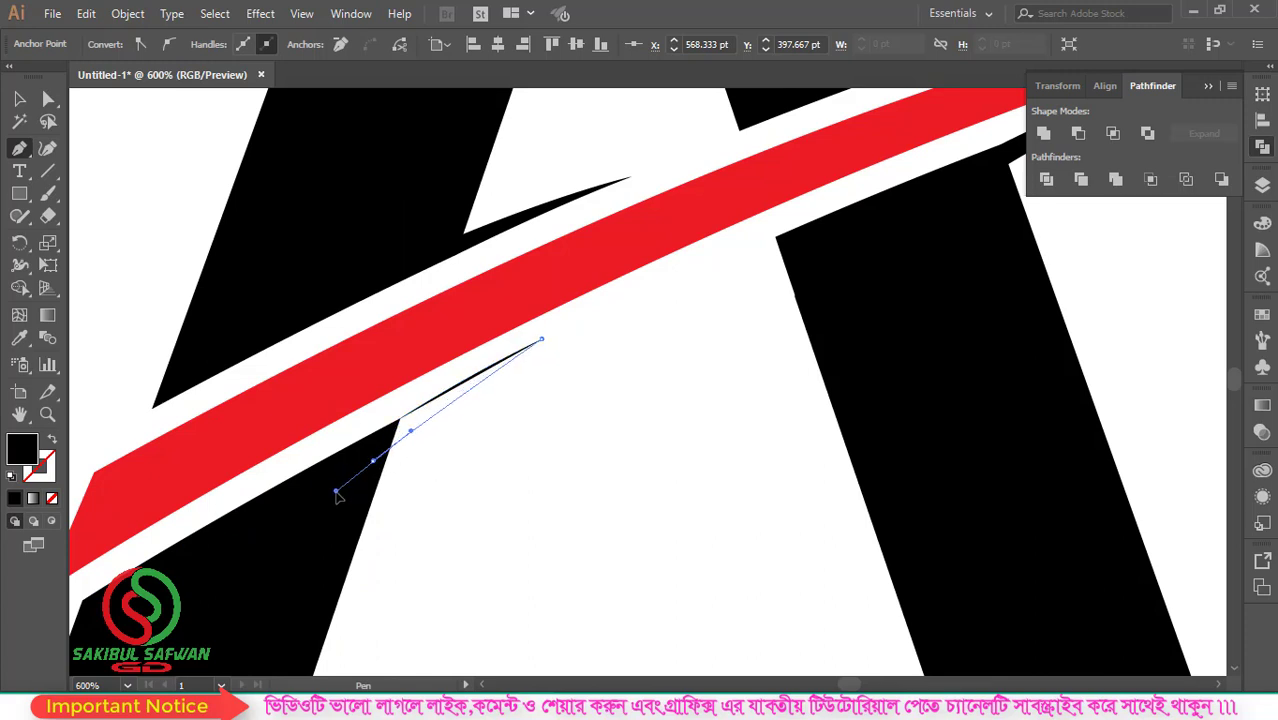
pyautogui.click(373, 461)
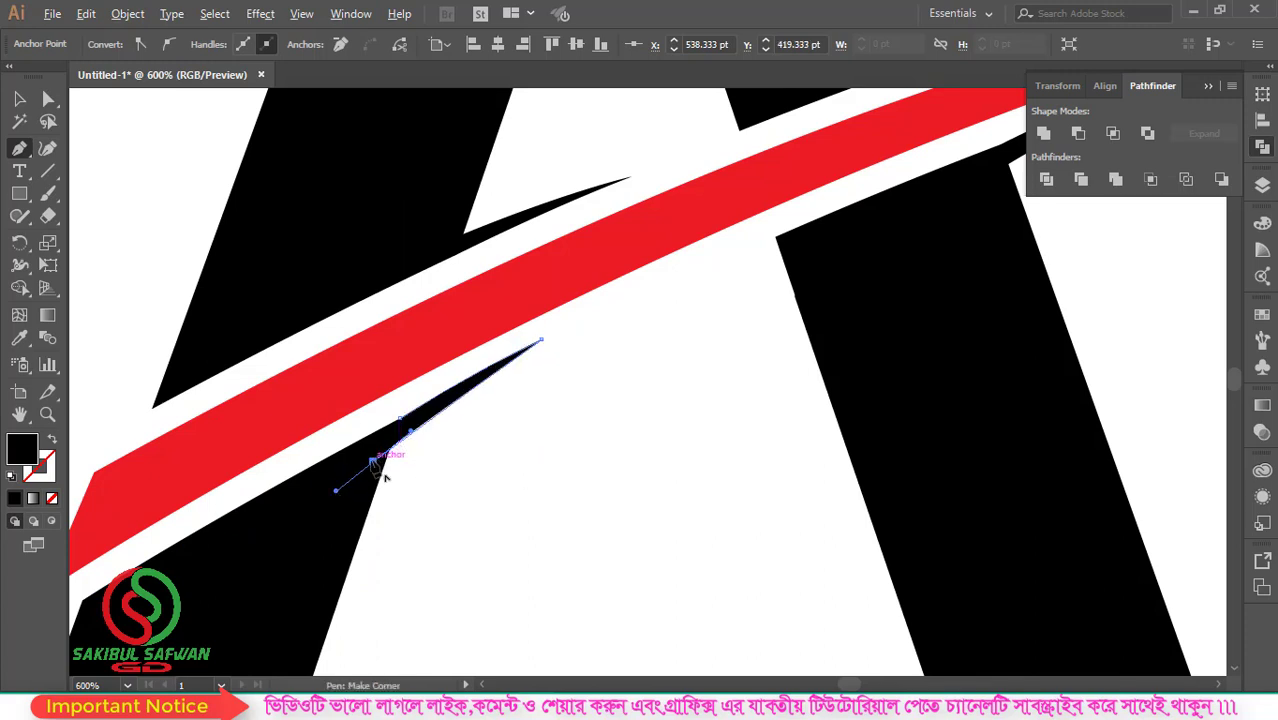
pyautogui.click(404, 420)
pyautogui.hotkey('ctrl', '-')
pyautogui.hotkey('ctrl', '-')
pyautogui.hotkey('ctrl', '-')
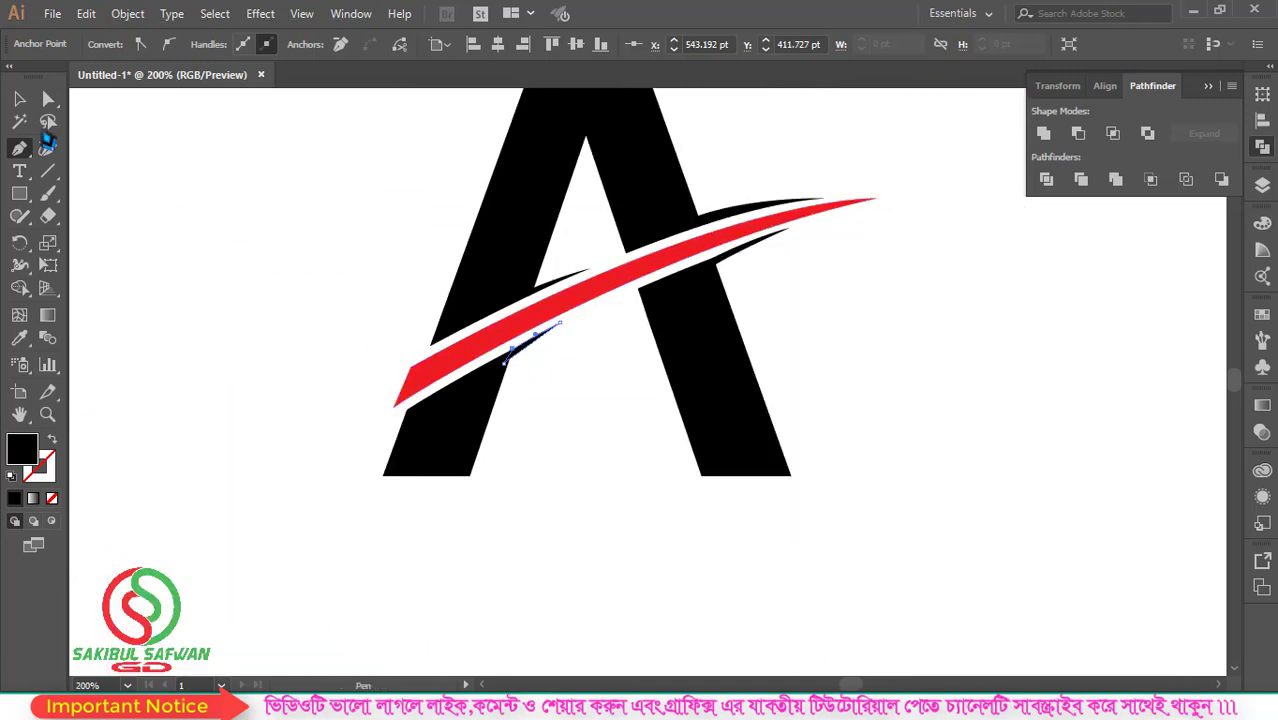
pyautogui.click(19, 99)
pyautogui.click(305, 336)
# Change the swoosh's fill colour to black and deselect it.
pyautogui.scroll(1, 615, 368)
pyautogui.click(572, 348)
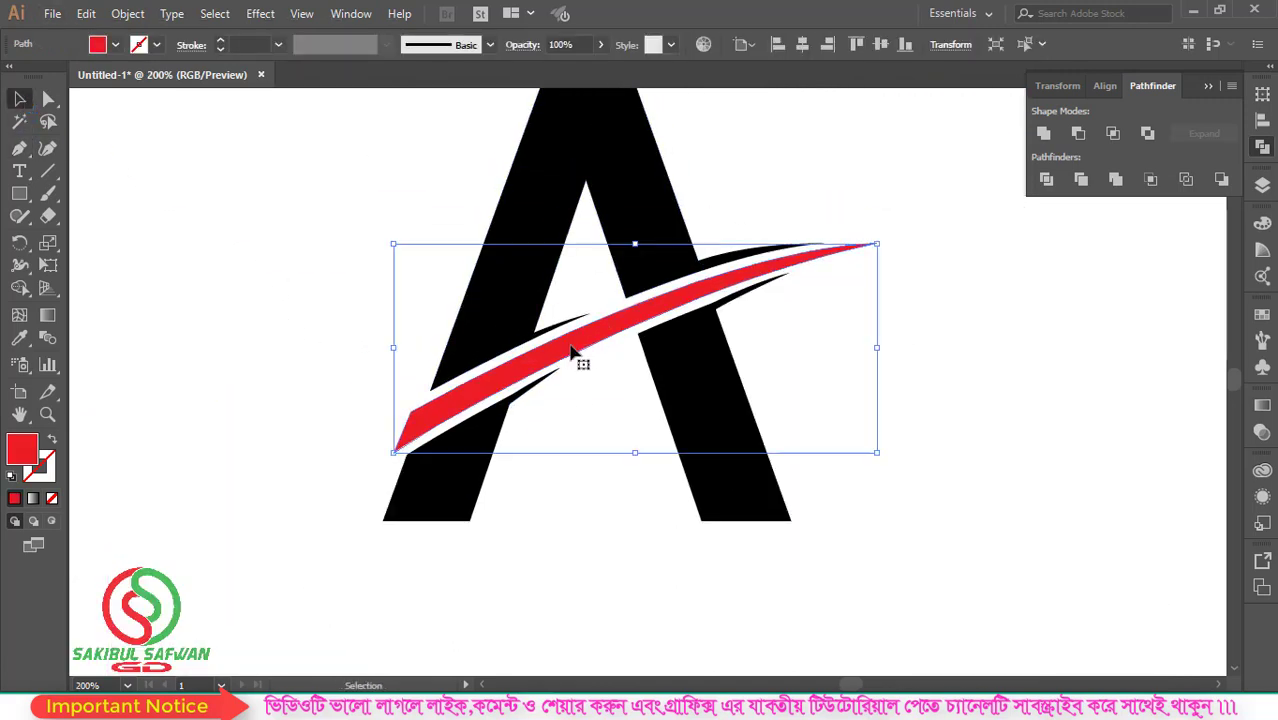
pyautogui.click(115, 45)
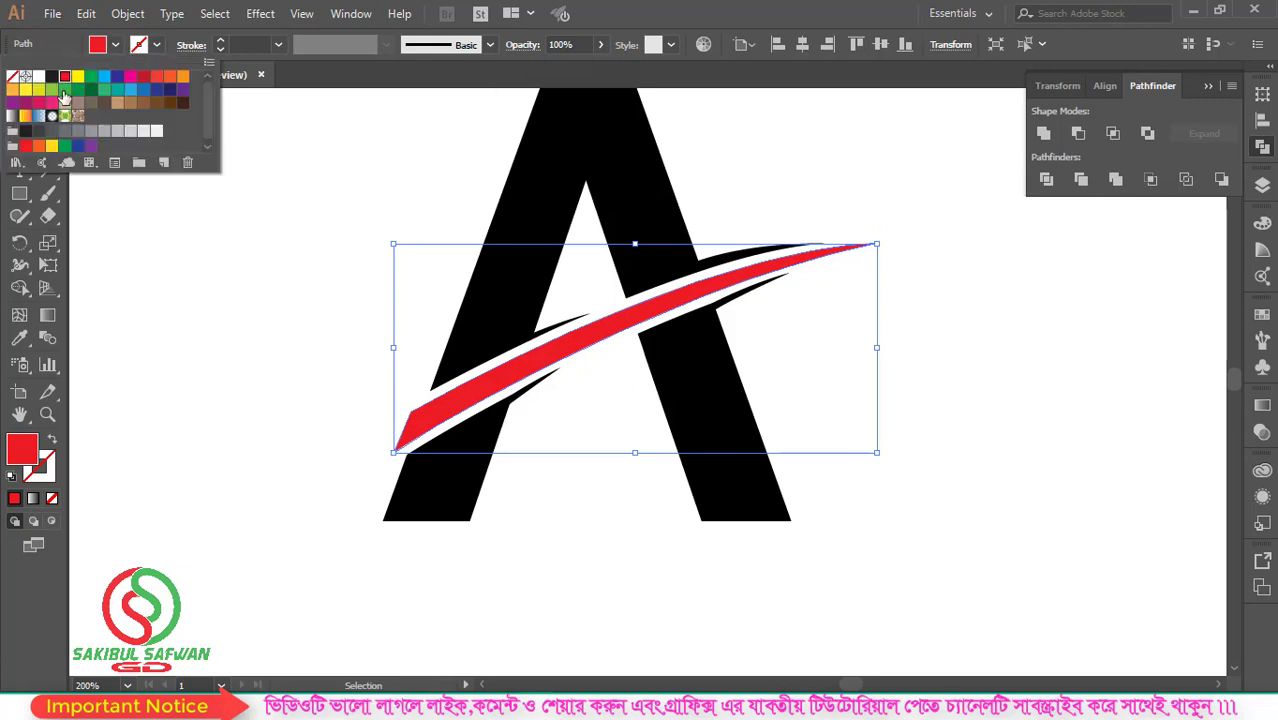
pyautogui.click(54, 83)
pyautogui.hotkey('ctrl', 'shift', 'a')
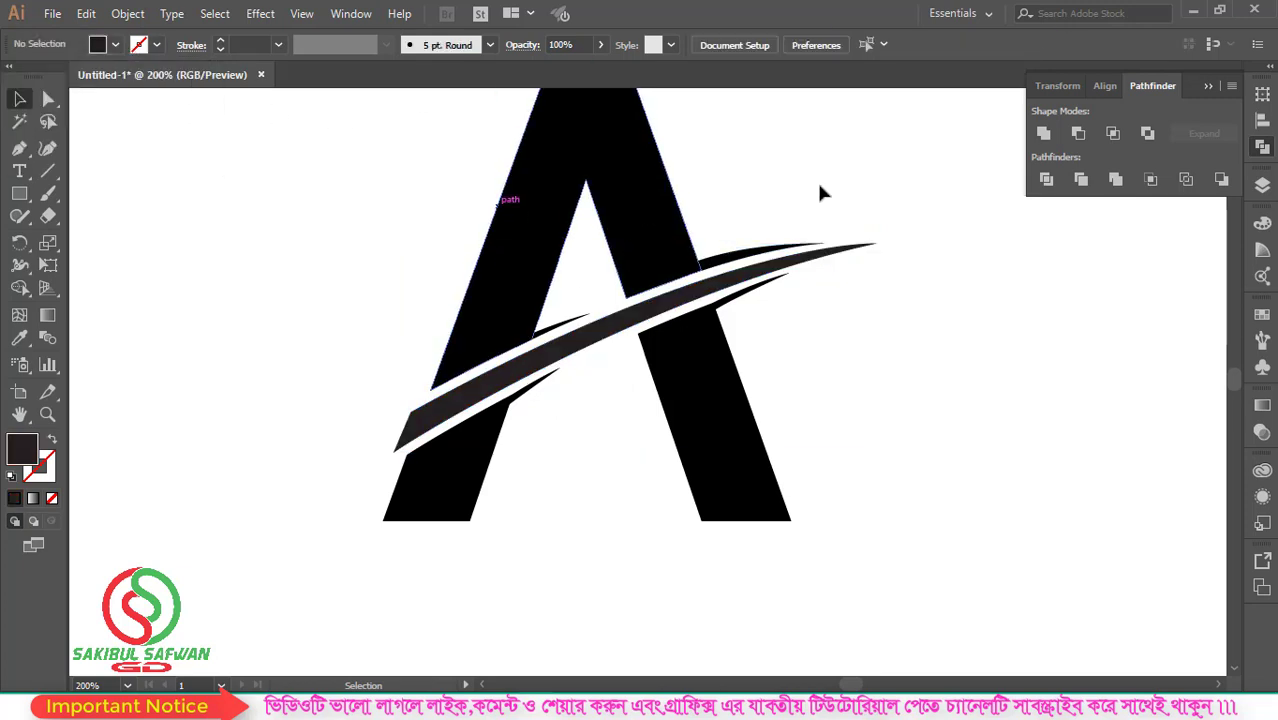
# Fill the letter A and the spike above the swoosh on its right leg with red.
pyautogui.moveTo(733, 200); pyautogui.dragTo(646, 270)
pyautogui.keyDown('shift'); pyautogui.click(524, 315); pyautogui.keyUp('shift')
pyautogui.click(115, 44)
pyautogui.click(70, 83)
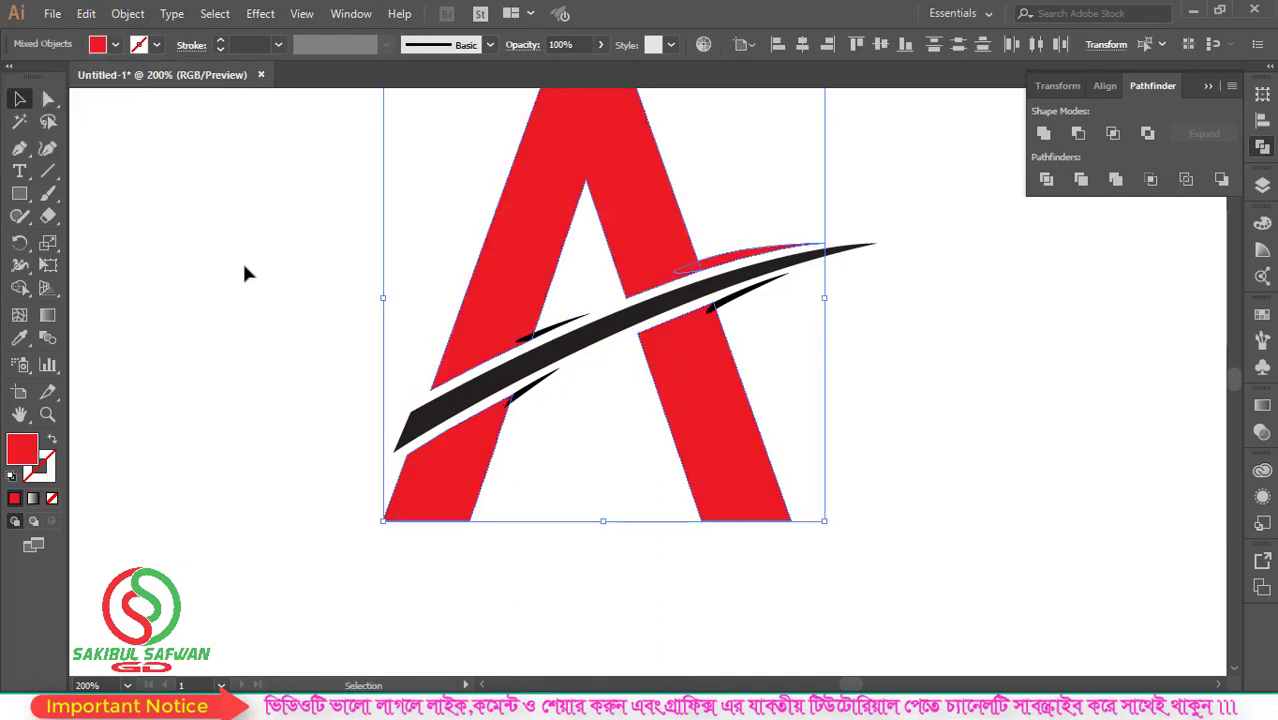
pyautogui.click(245, 268)
# Fill the three remaining black spikes with the same red as the letter A.
pyautogui.click(562, 327)
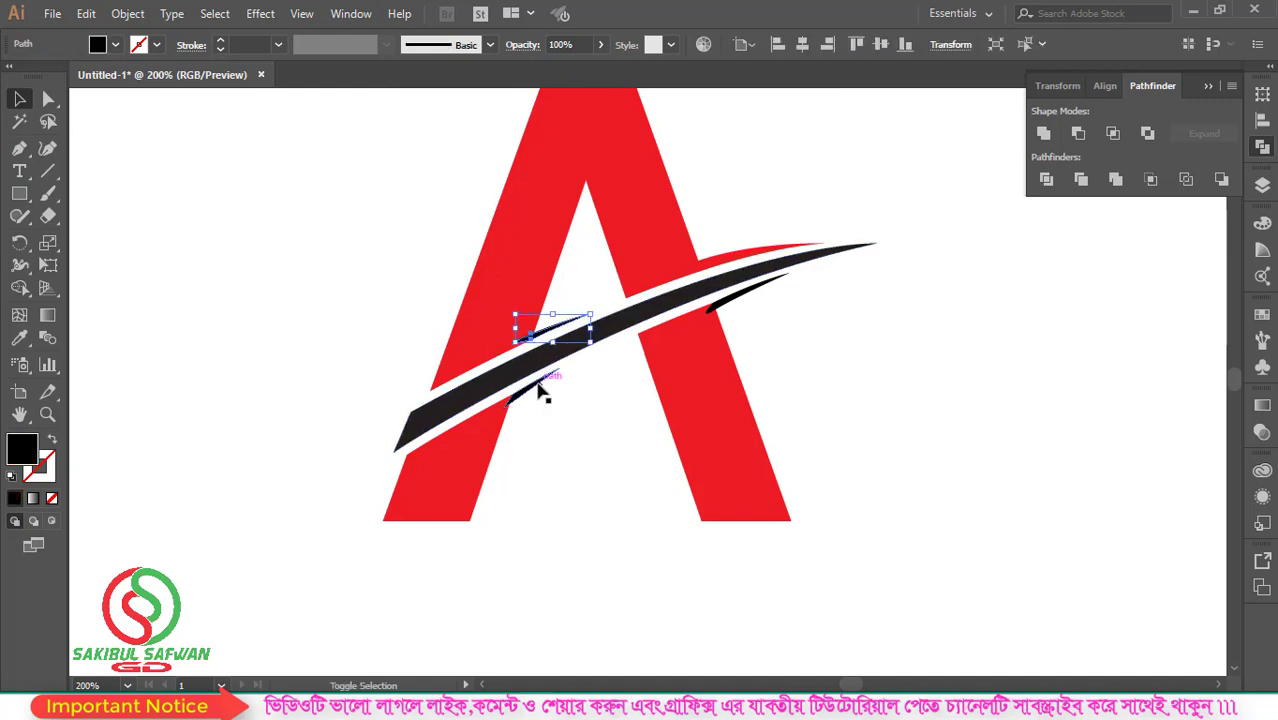
pyautogui.keyDown('shift'); pyautogui.click(540, 393); pyautogui.keyUp('shift')
pyautogui.keyDown('shift'); pyautogui.click(756, 292); pyautogui.keyUp('shift')
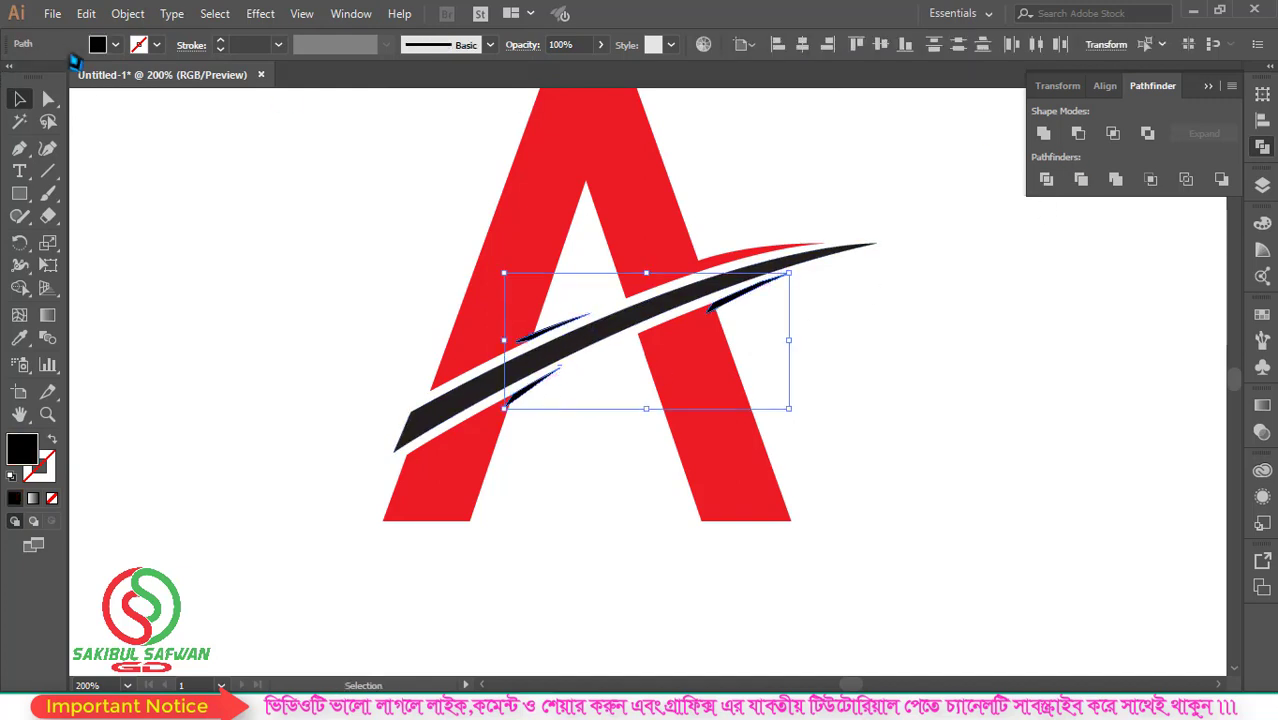
pyautogui.click(117, 45)
pyautogui.click(70, 83)
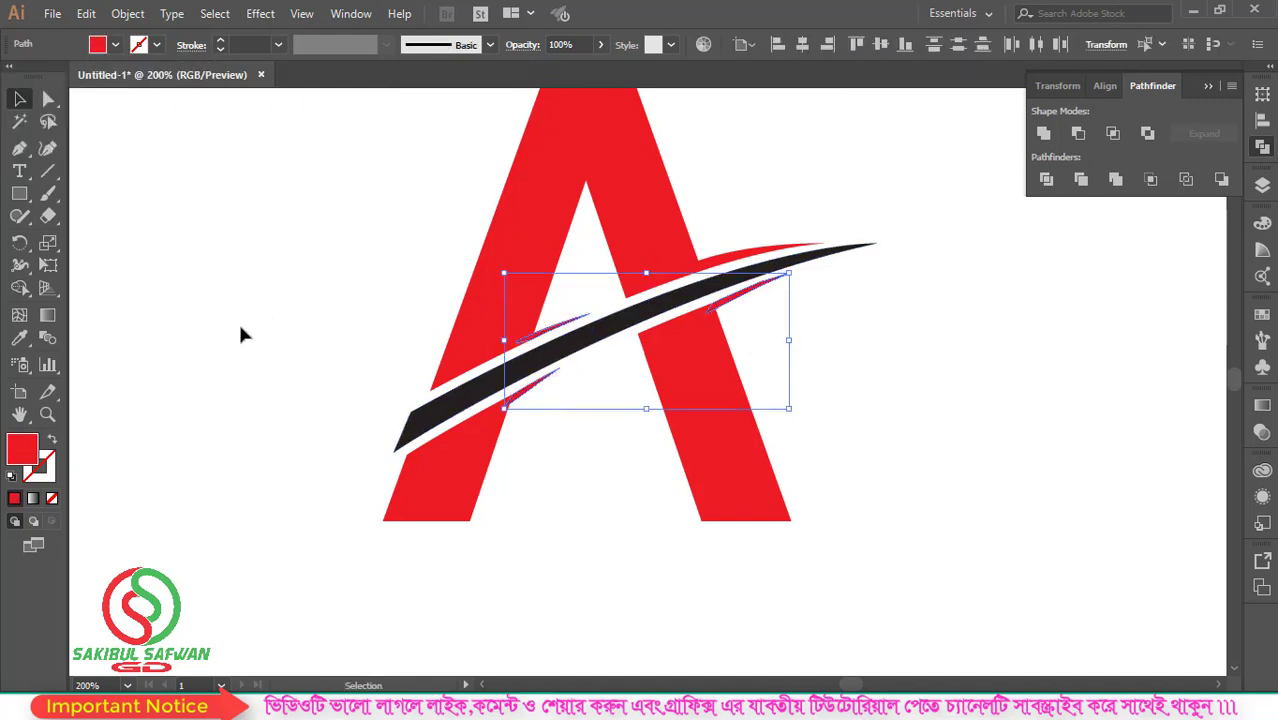
pyautogui.click(810, 318)
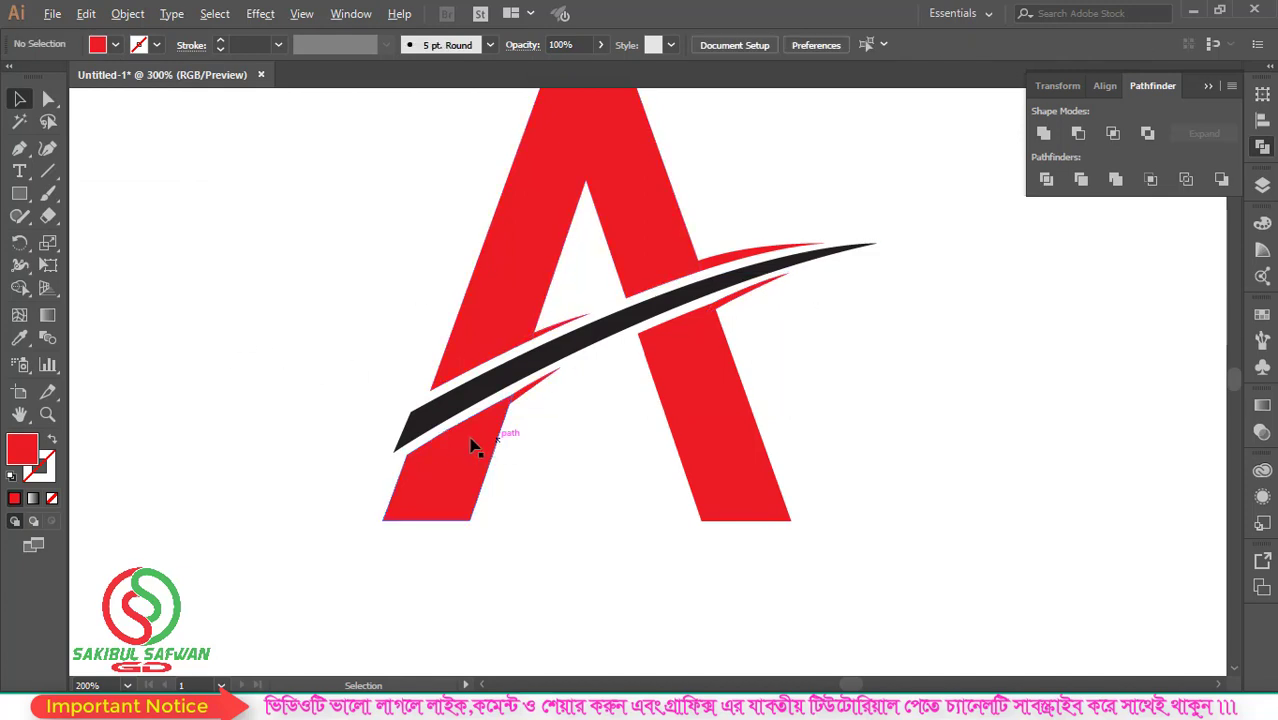
# Draw a straight line along the left leg's outer edge, crossing the wide end of the black swoosh.
pyautogui.keyDown('alt'); pyautogui.scroll(1, 485, 434); pyautogui.keyUp('alt')
pyautogui.keyDown('alt'); pyautogui.scroll(1, 345, 527); pyautogui.keyUp('alt')
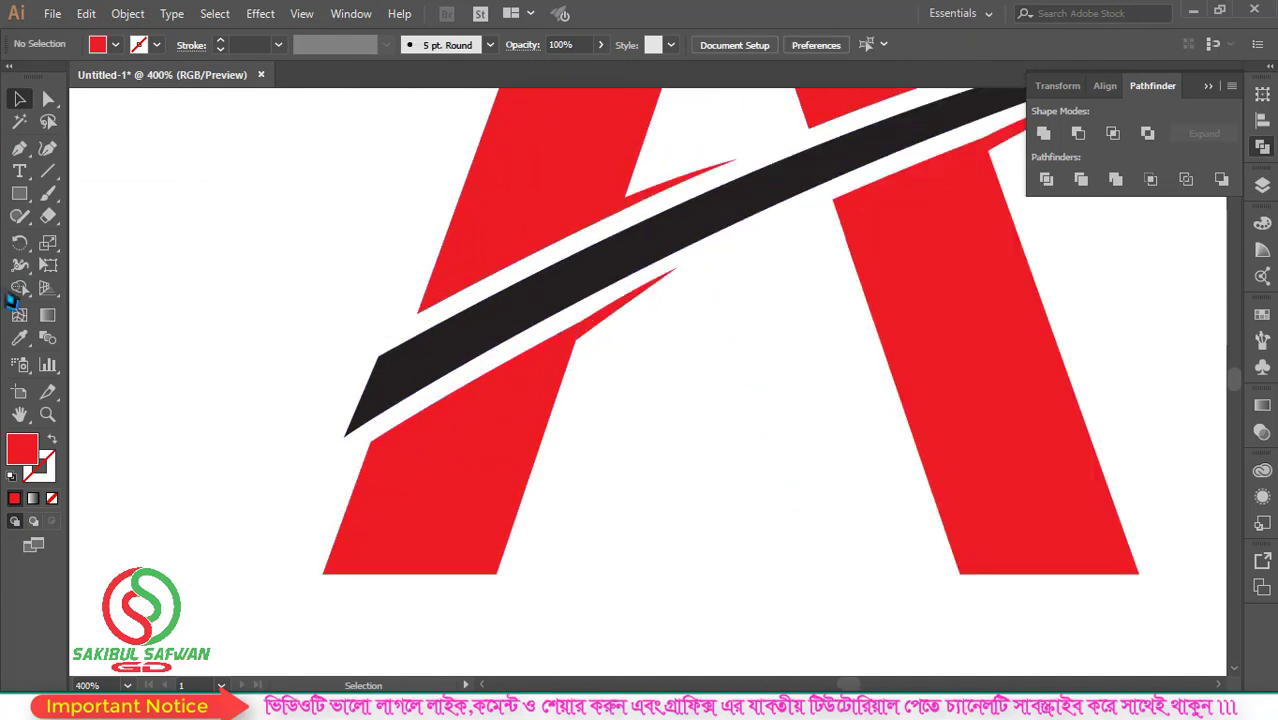
pyautogui.click(48, 171)
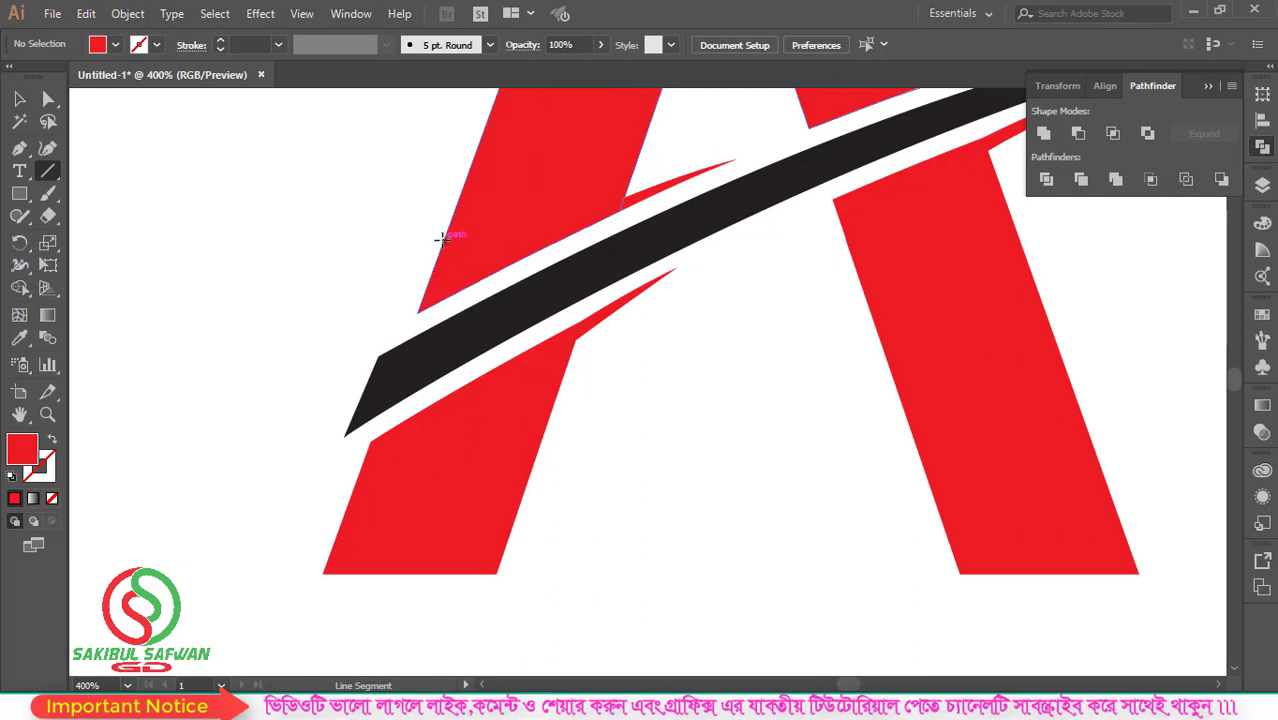
pyautogui.moveTo(443, 240); pyautogui.dragTo(315, 588)
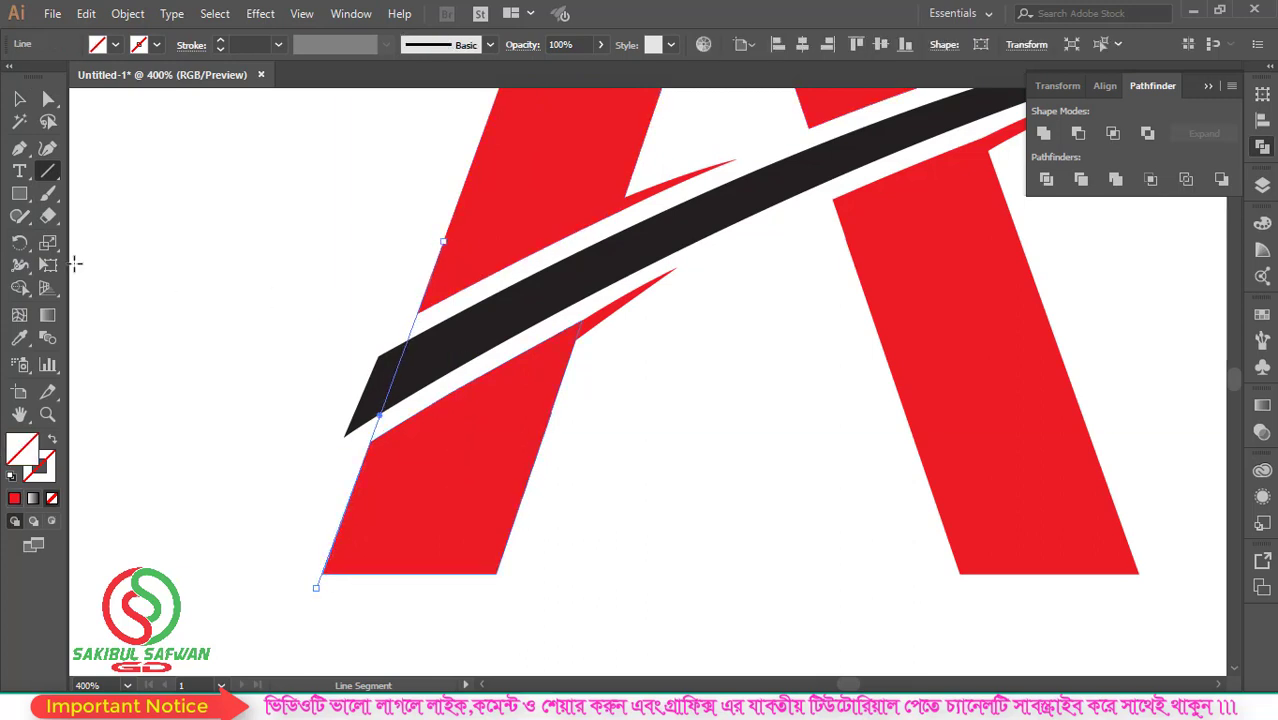
# Trim off the part of the black swoosh's wide end that lies outside the straight guide line, using Shape Builder.
pyautogui.click(19, 98)
pyautogui.moveTo(220, 290); pyautogui.dragTo(517, 517)
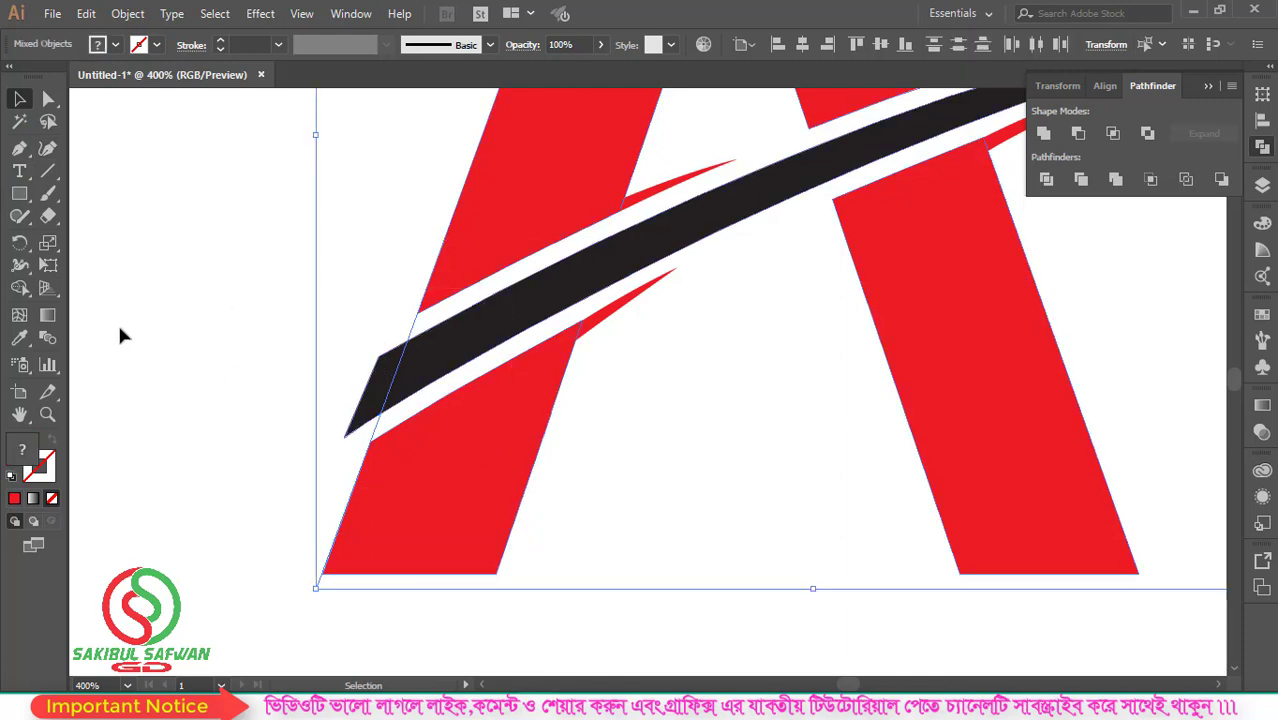
pyautogui.moveTo(19, 288); pyautogui.dragTo(82, 288)
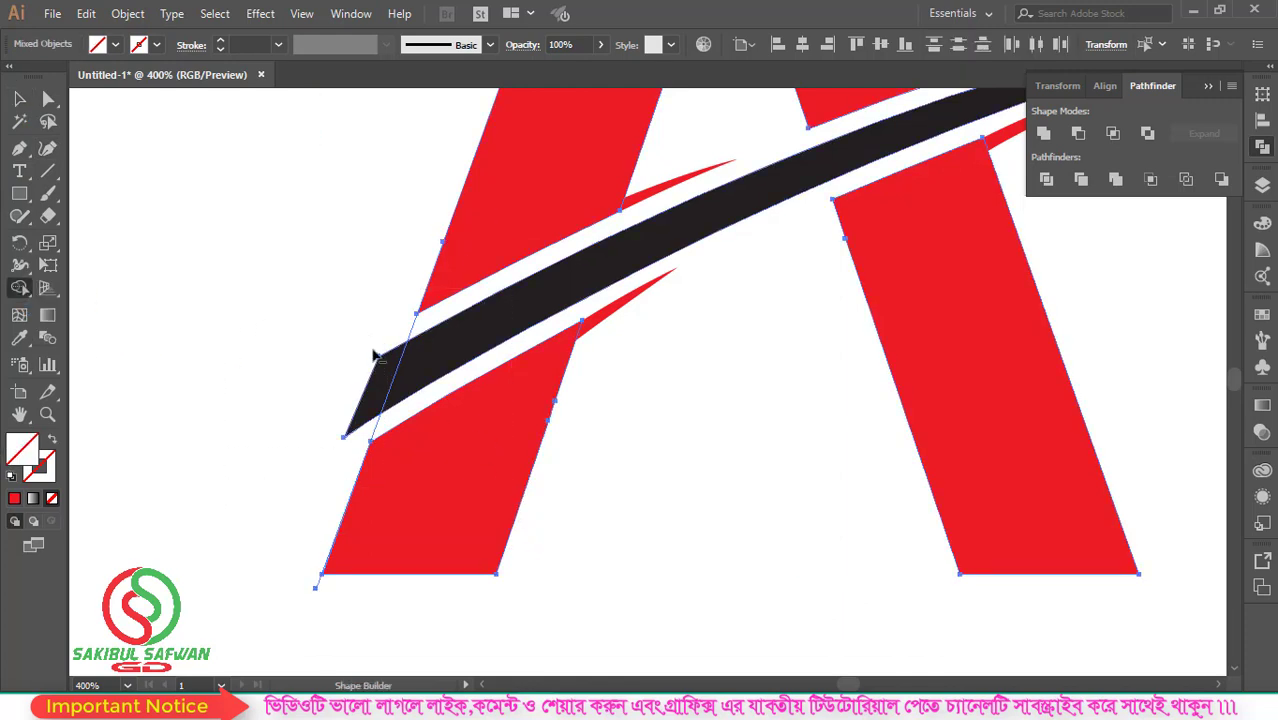
pyautogui.keyDown('alt'); pyautogui.click(379, 384); pyautogui.keyUp('alt')
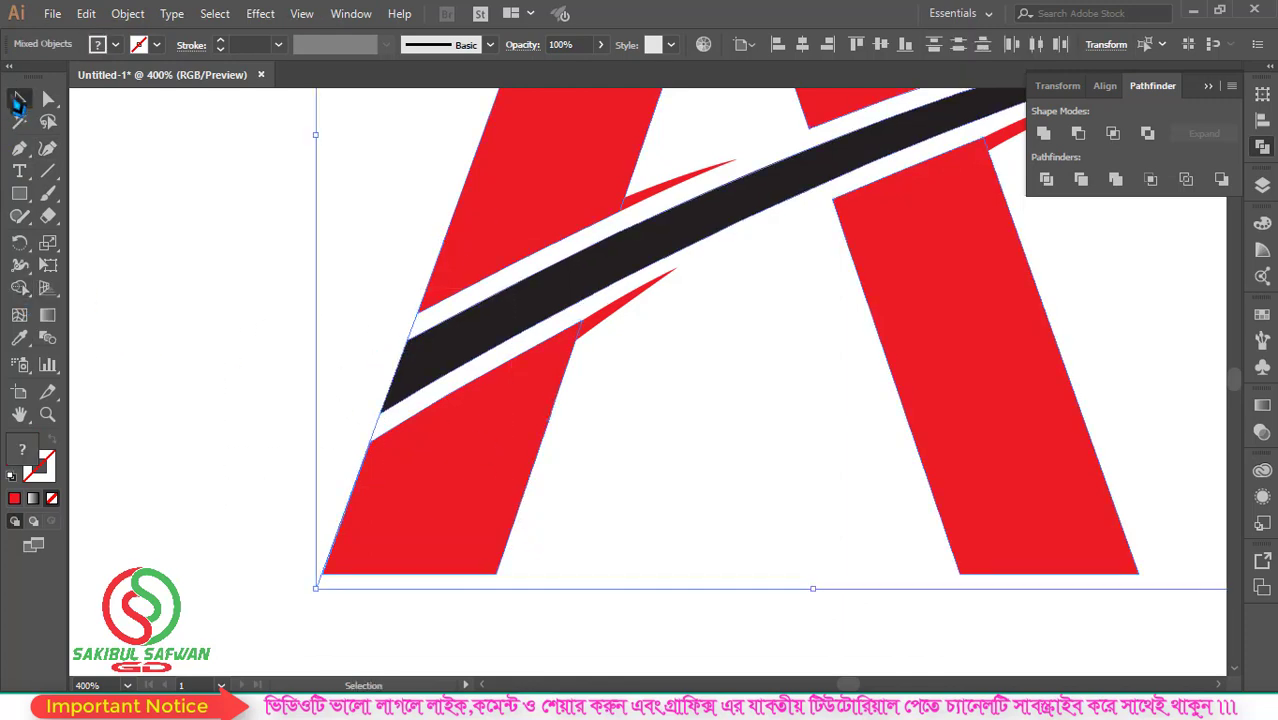
# Delete the leftover straight guide line along the left leg's outer edge.
pyautogui.click(19, 98)
pyautogui.click(373, 347)
pyautogui.click(412, 324)
pyautogui.press('Delete')
# Group the letter A with its swoosh and spikes, and move the group down closer to the company name.
pyautogui.scroll(-4, 303, 358)
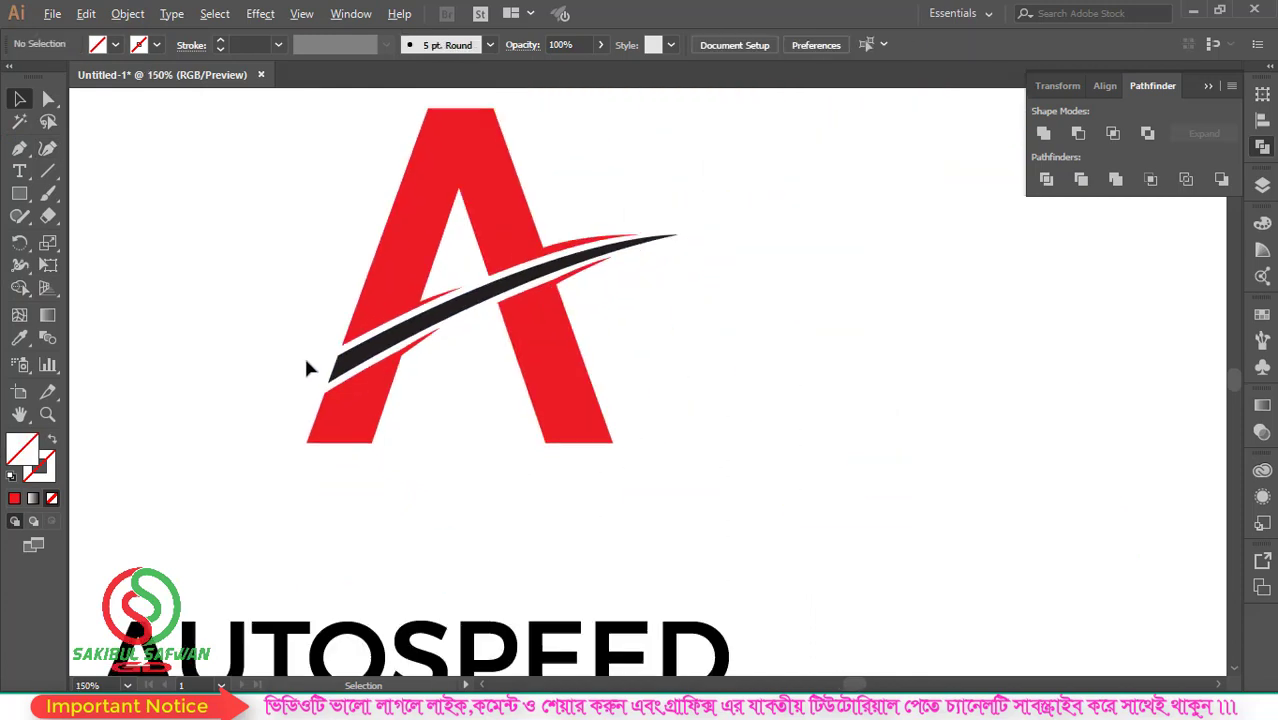
pyautogui.scroll(-2, 301, 364)
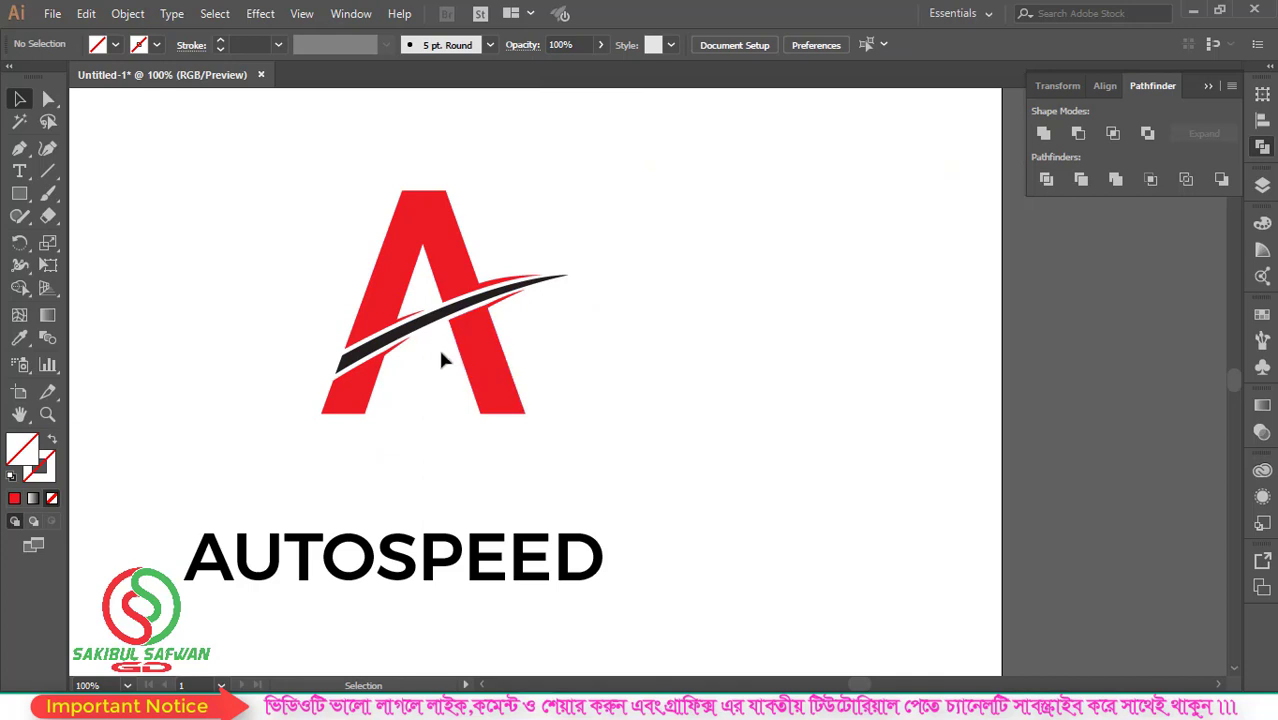
pyautogui.scroll(2, 386, 346)
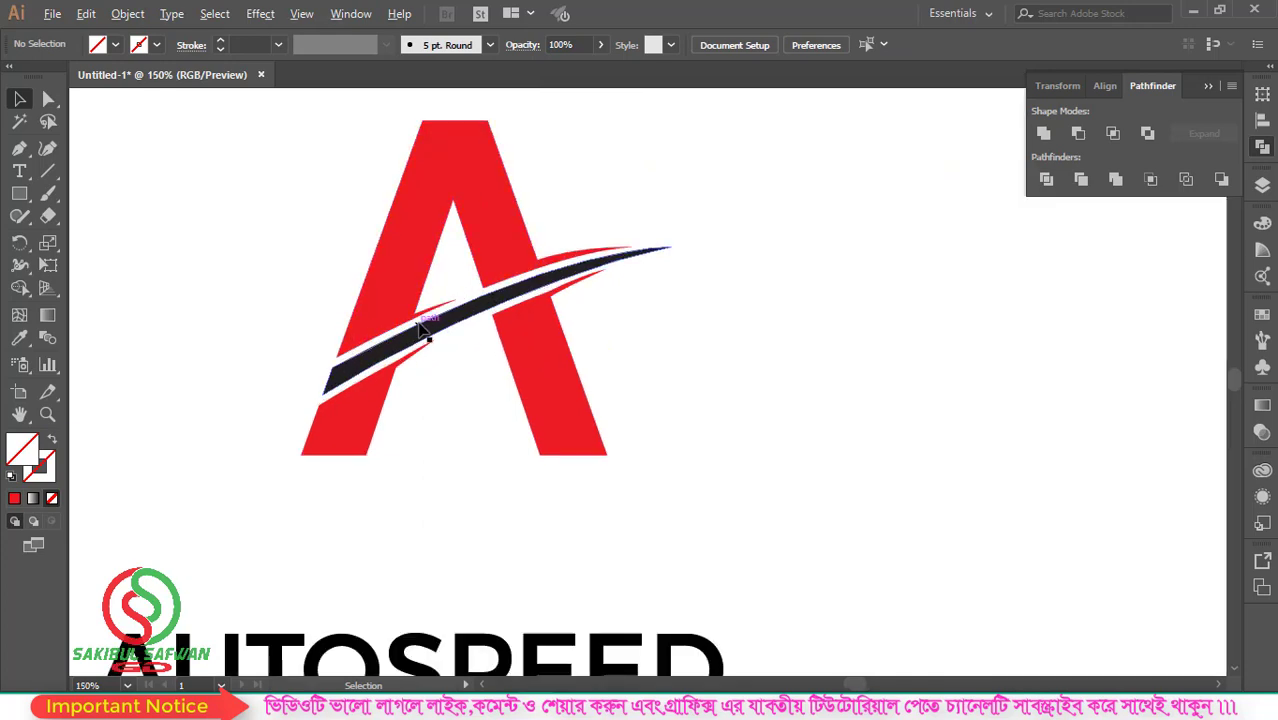
pyautogui.scroll(3, 412, 330)
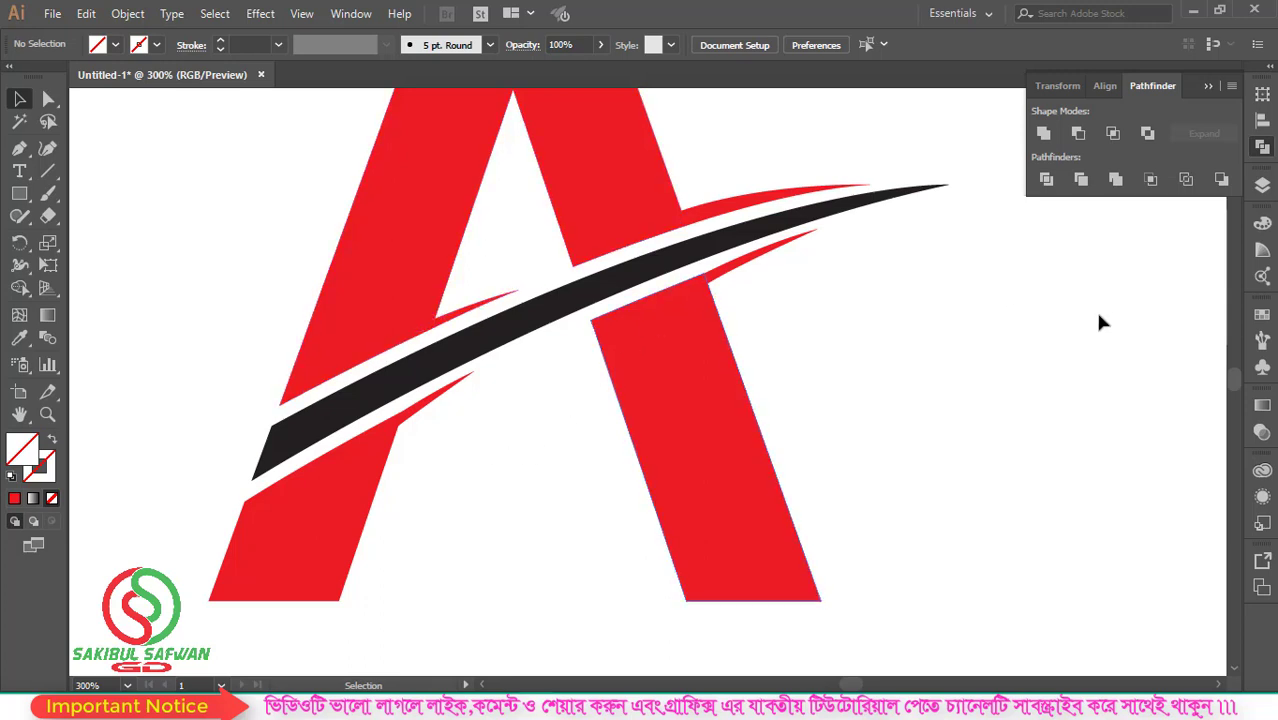
pyautogui.scroll(-3, 436, 304)
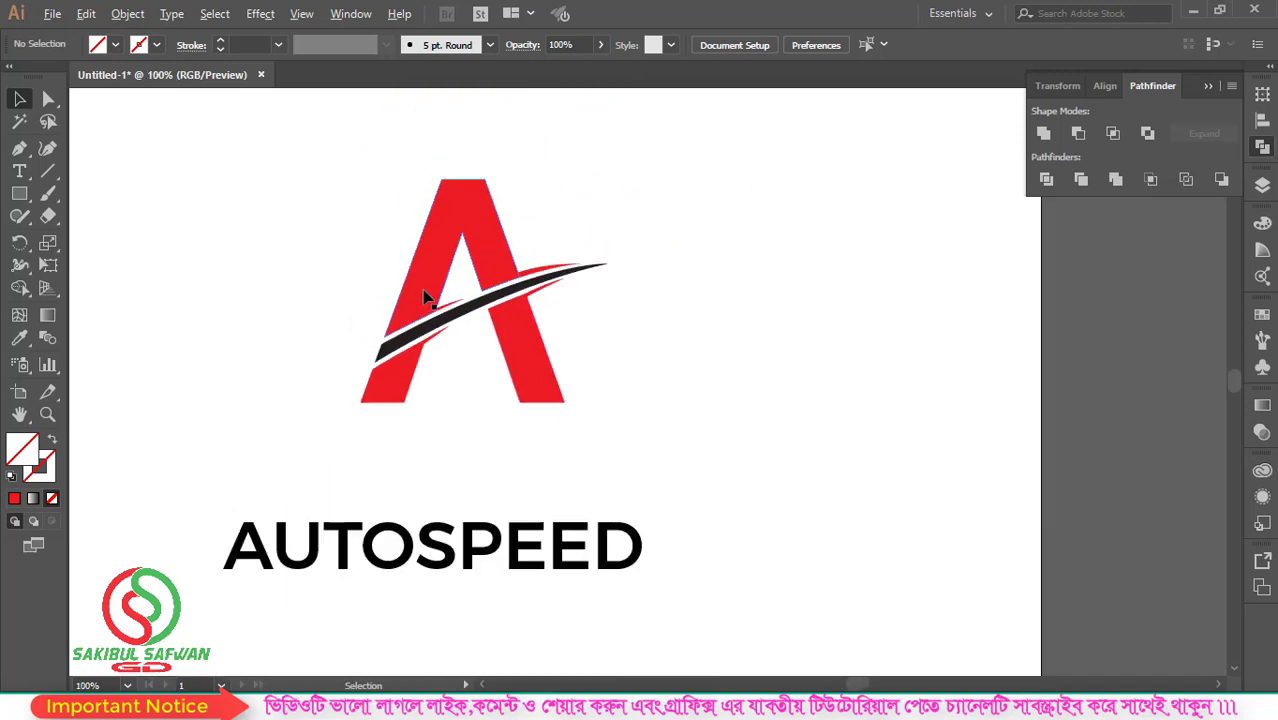
pyautogui.moveTo(290, 186); pyautogui.dragTo(720, 480)
pyautogui.rightClick(505, 304)
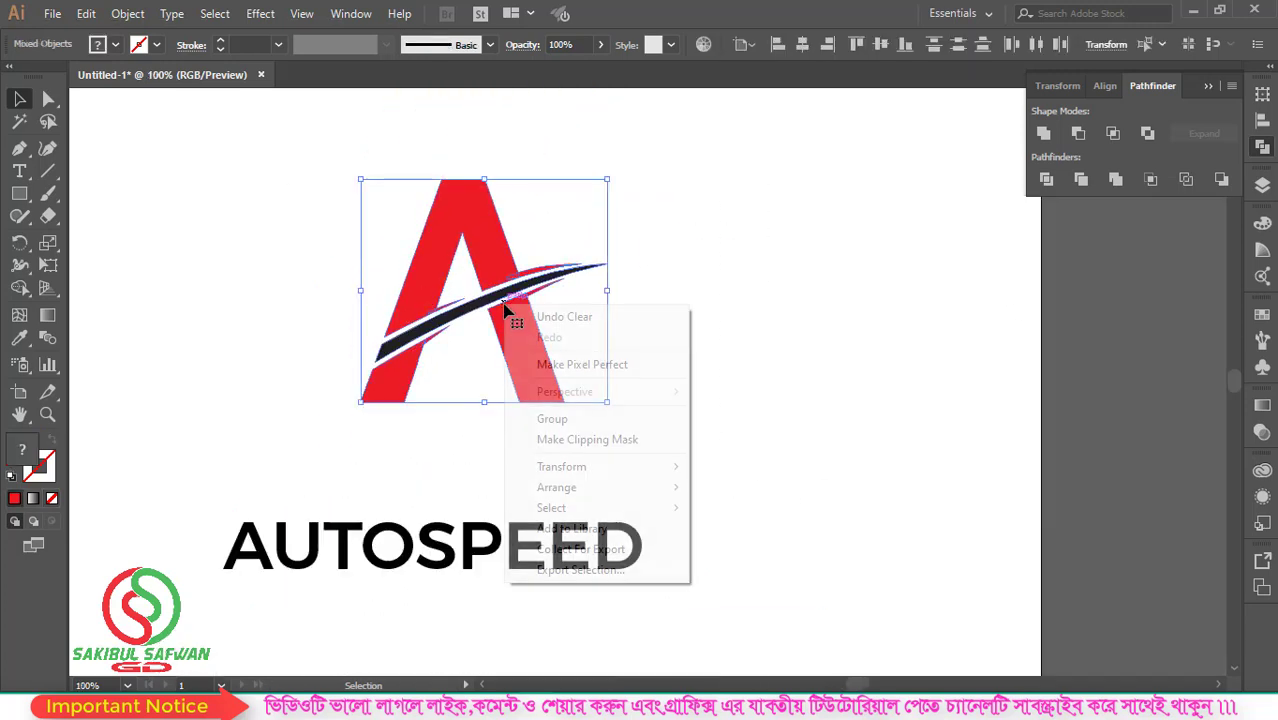
pyautogui.click(579, 423)
pyautogui.moveTo(506, 283); pyautogui.dragTo(487, 340)
pyautogui.click(790, 468)
# Colour the word SPEED in the company name with the red sampled from the letter A.
pyautogui.click(491, 568)
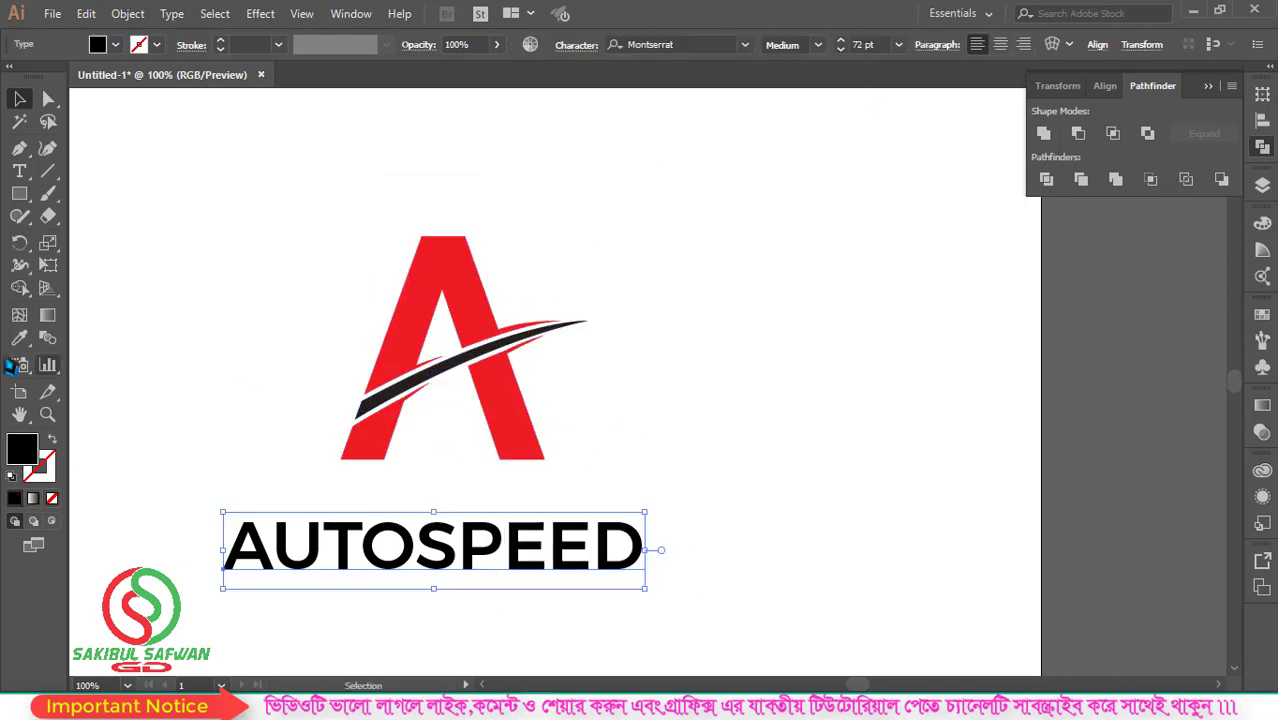
pyautogui.click(19, 171)
pyautogui.moveTo(416, 546); pyautogui.dragTo(653, 552)
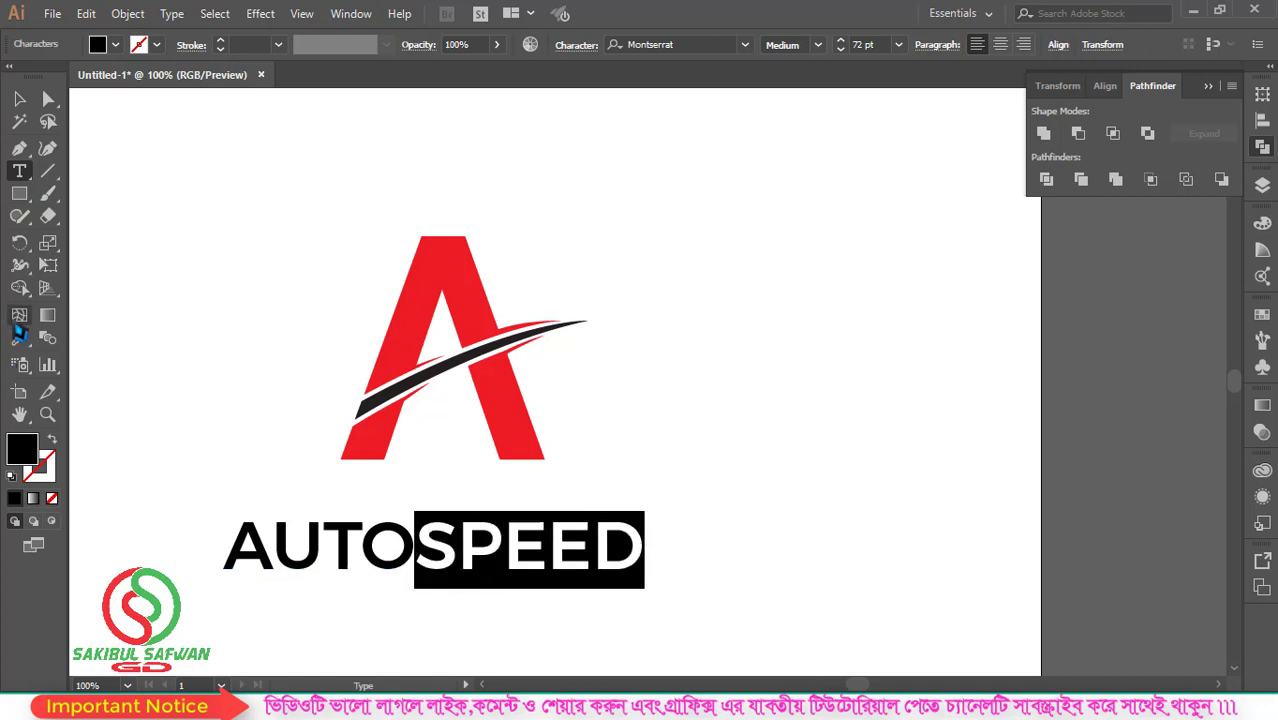
pyautogui.click(19, 338)
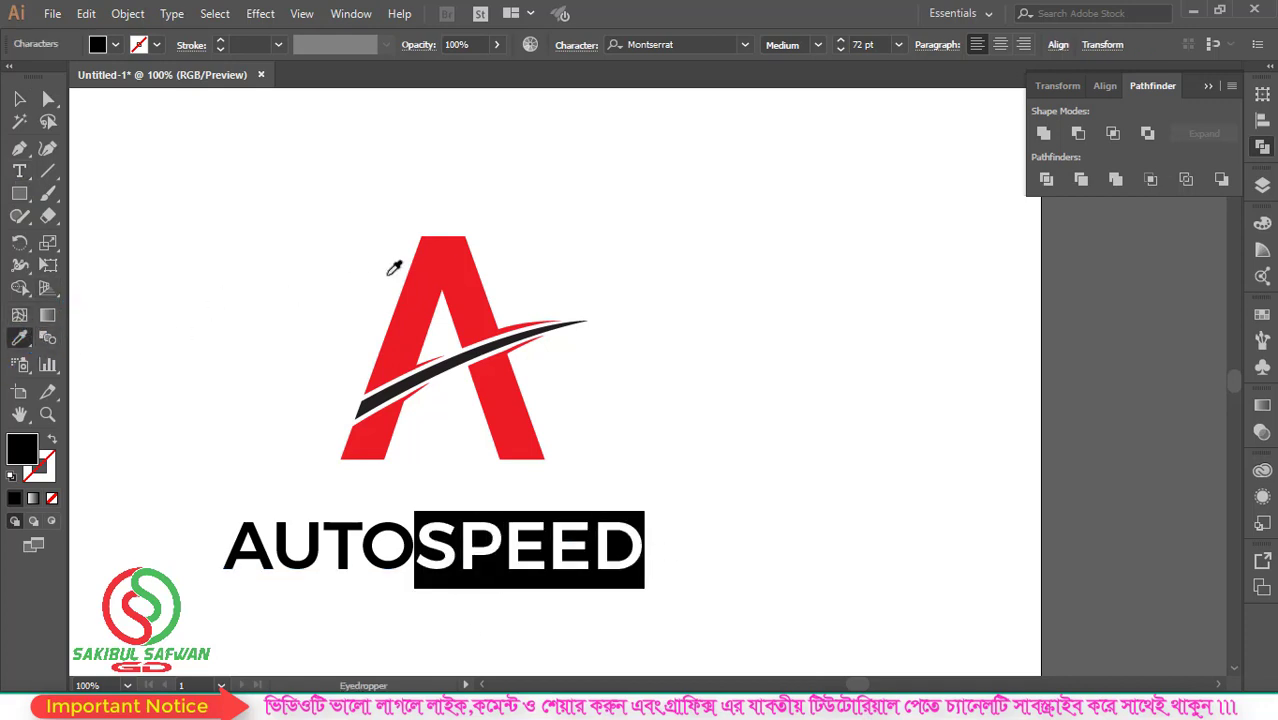
pyautogui.click(446, 276)
pyautogui.click(19, 98)
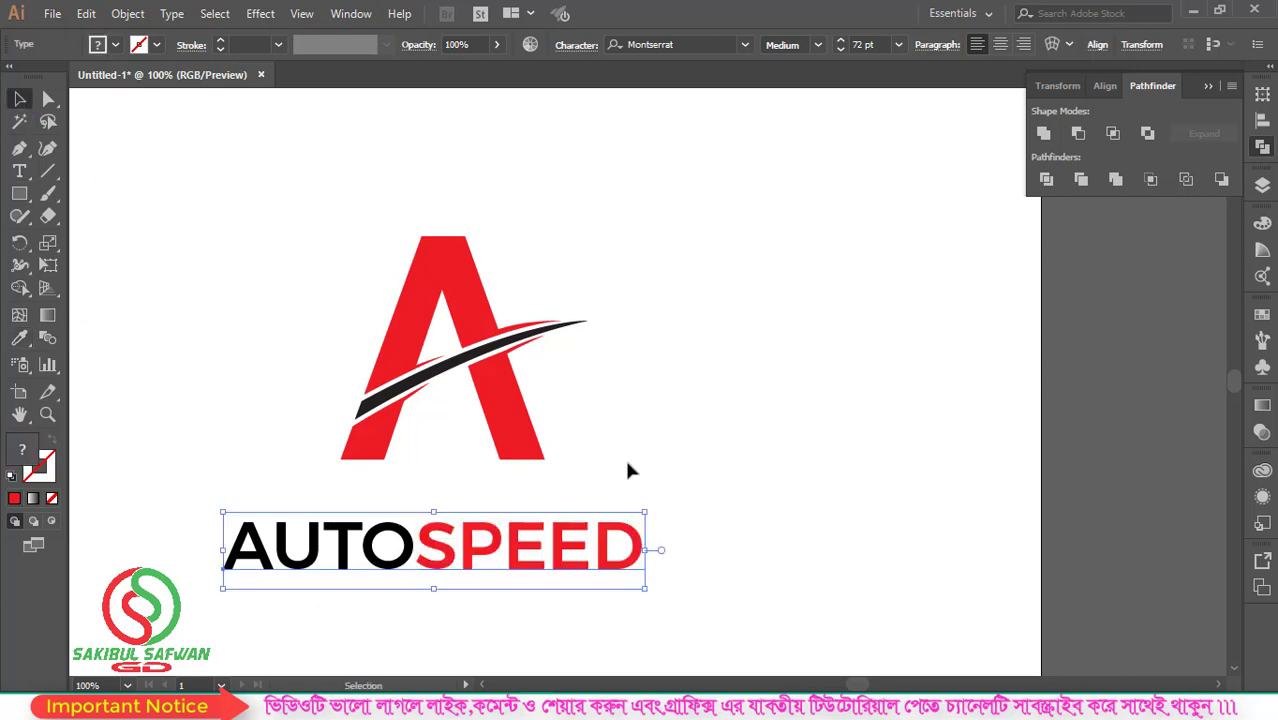
pyautogui.click(720, 460)
# Try the Regular font weight on the word SPEED.
pyautogui.scroll(-1, 485, 506)
pyautogui.scroll(1, 494, 543)
pyautogui.press('t')
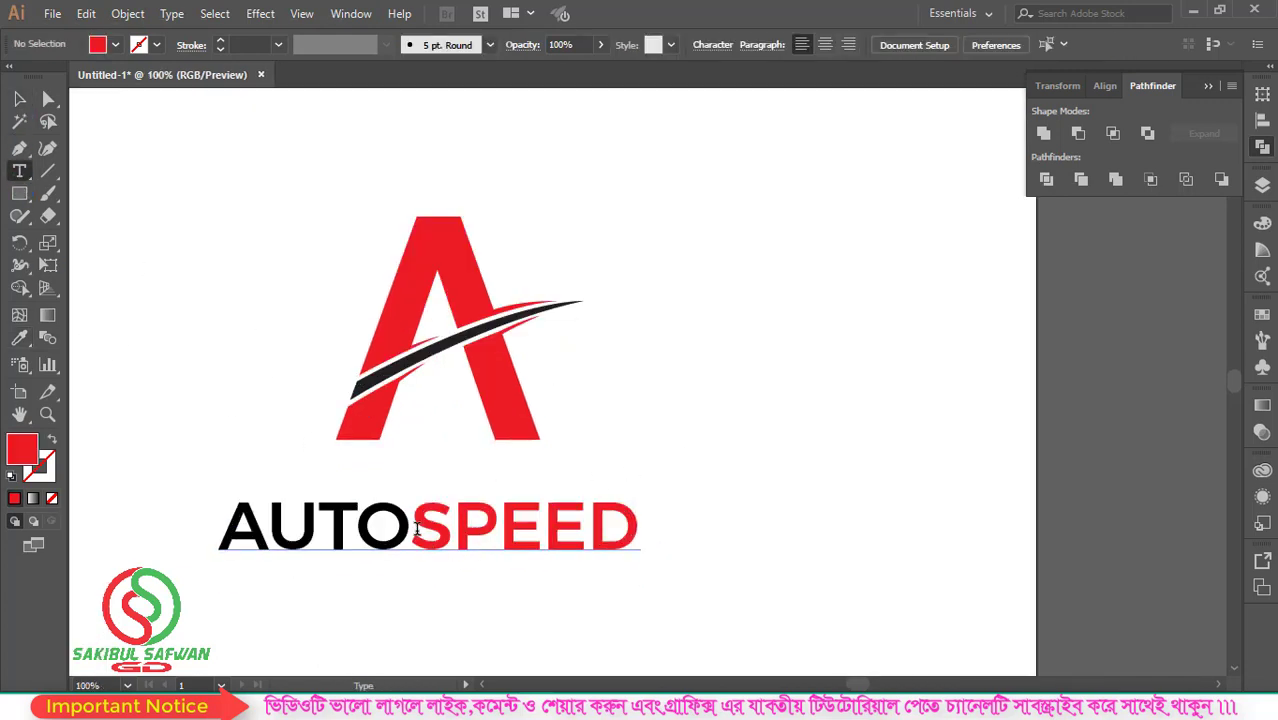
pyautogui.moveTo(416, 530); pyautogui.dragTo(653, 521)
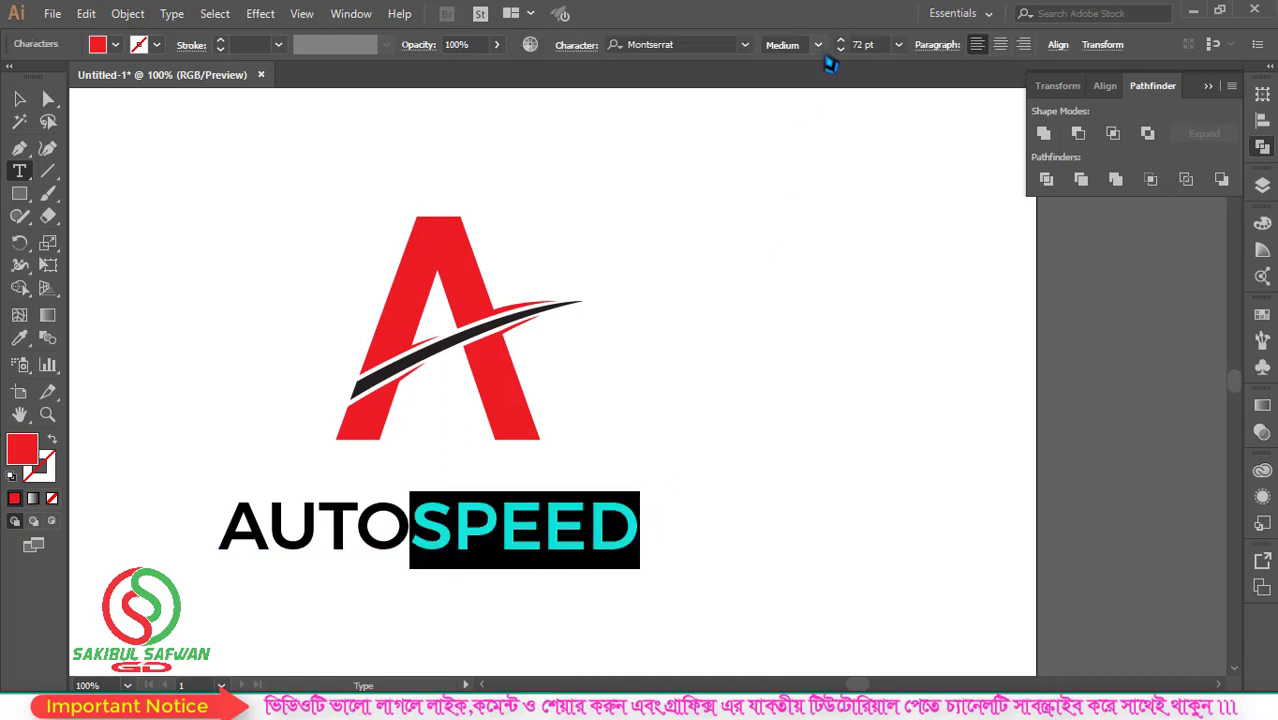
pyautogui.click(817, 44)
pyautogui.click(823, 131)
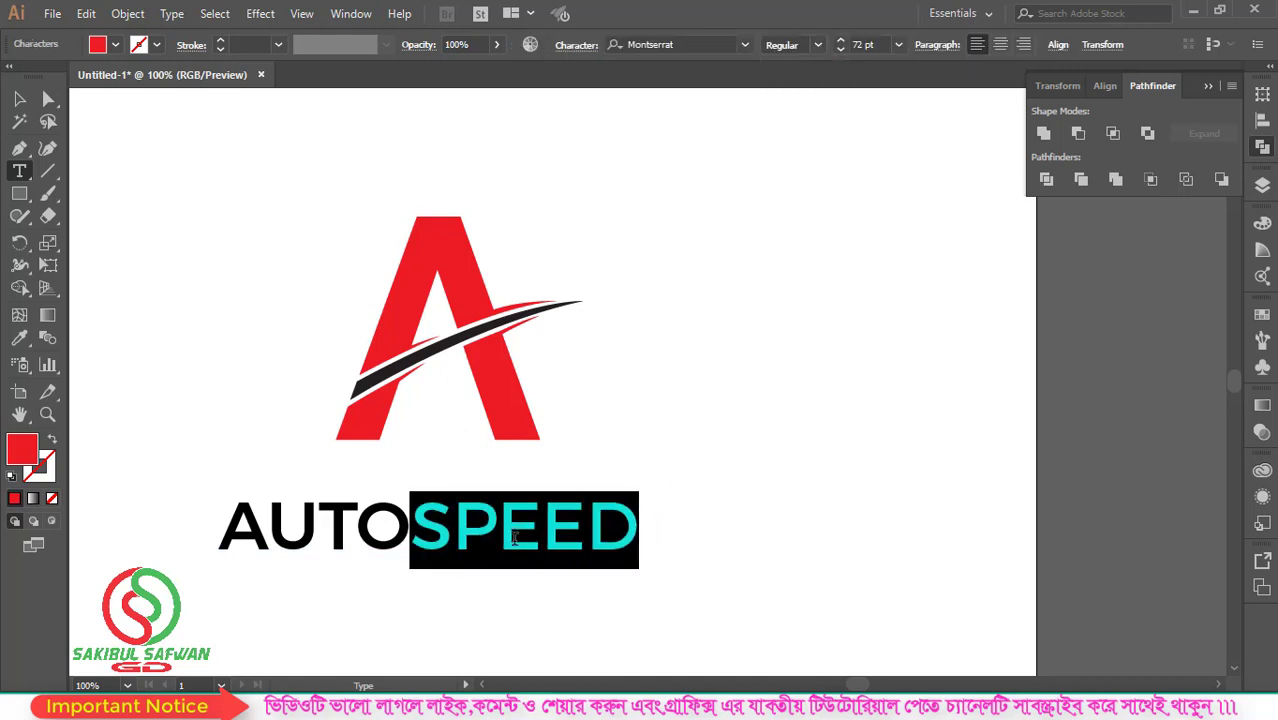
# Set the font weight of the word SPEED to Light and deselect the text.
pyautogui.click(513, 537)
pyautogui.moveTo(420, 530); pyautogui.dragTo(654, 528)
pyautogui.click(817, 44)
pyautogui.click(813, 110)
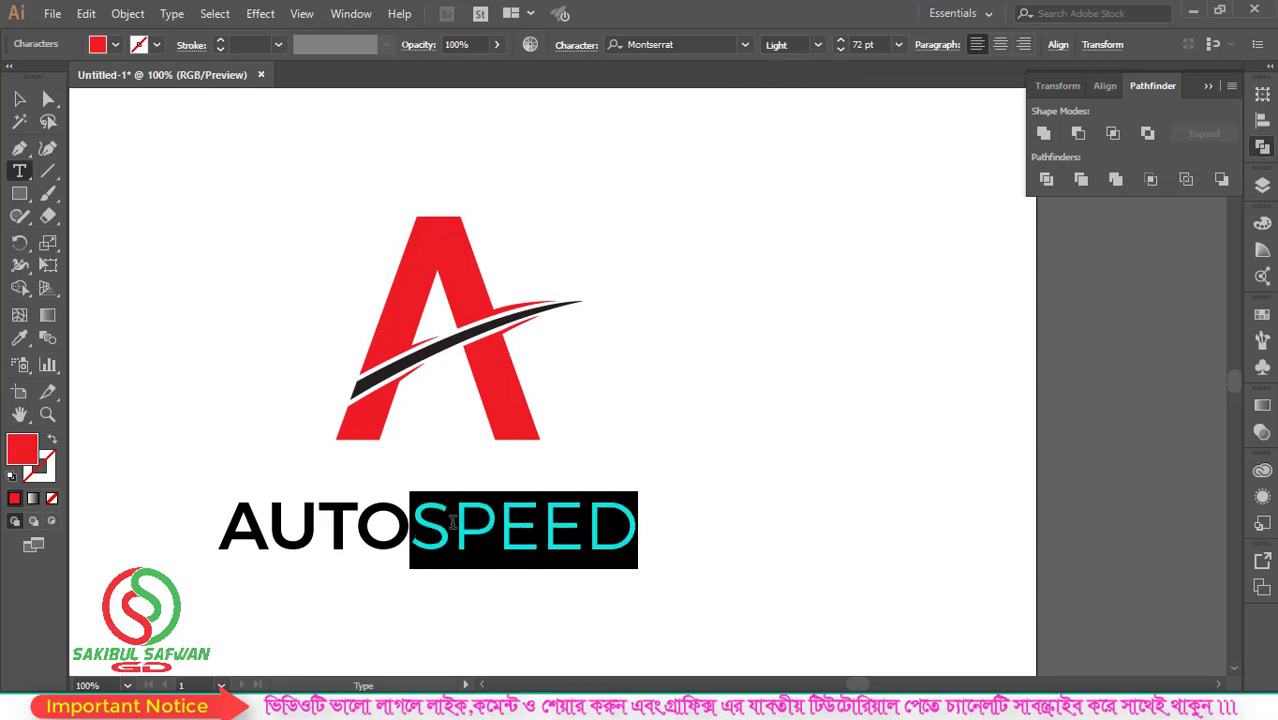
pyautogui.click(1190, 313)
pyautogui.click(19, 99)
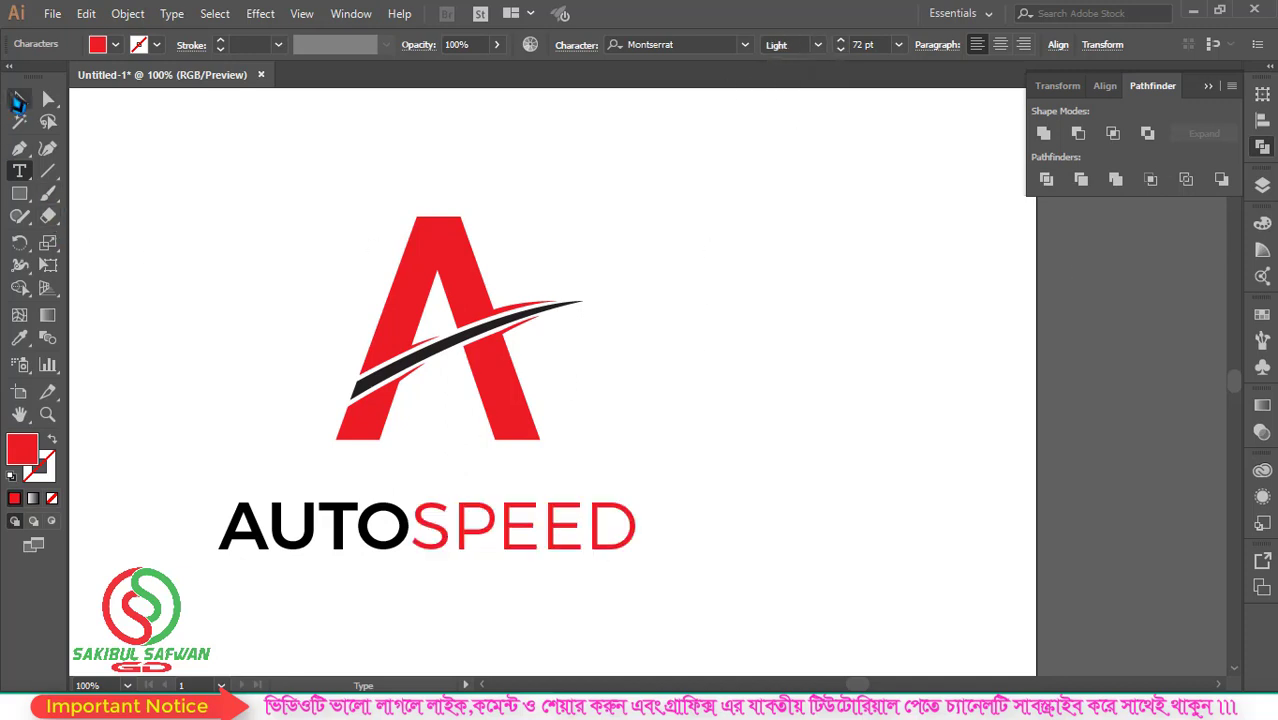
pyautogui.click(225, 305)
# Move the company name up close beneath the letter A and enlarge it to about 80.49 pt.
pyautogui.moveTo(412, 528); pyautogui.dragTo(414, 492)
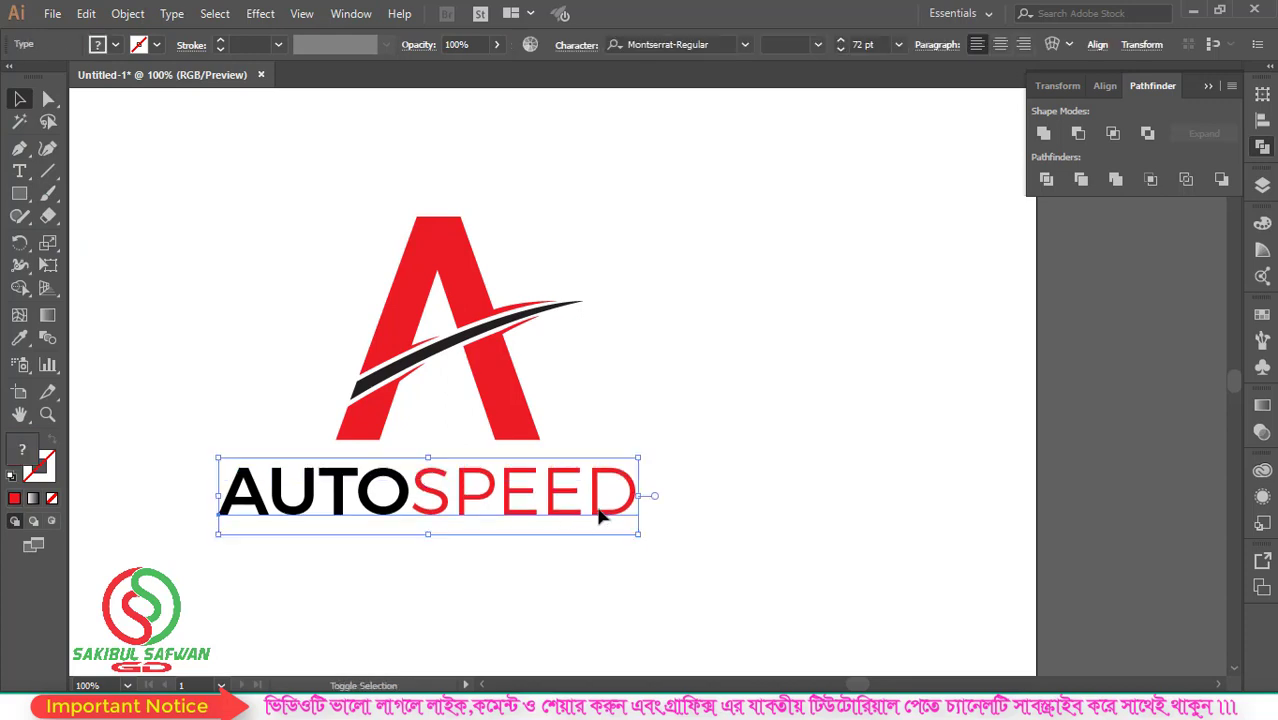
pyautogui.moveTo(640, 470); pyautogui.dragTo(662, 448)
pyautogui.hotkey('ctrl', '-')
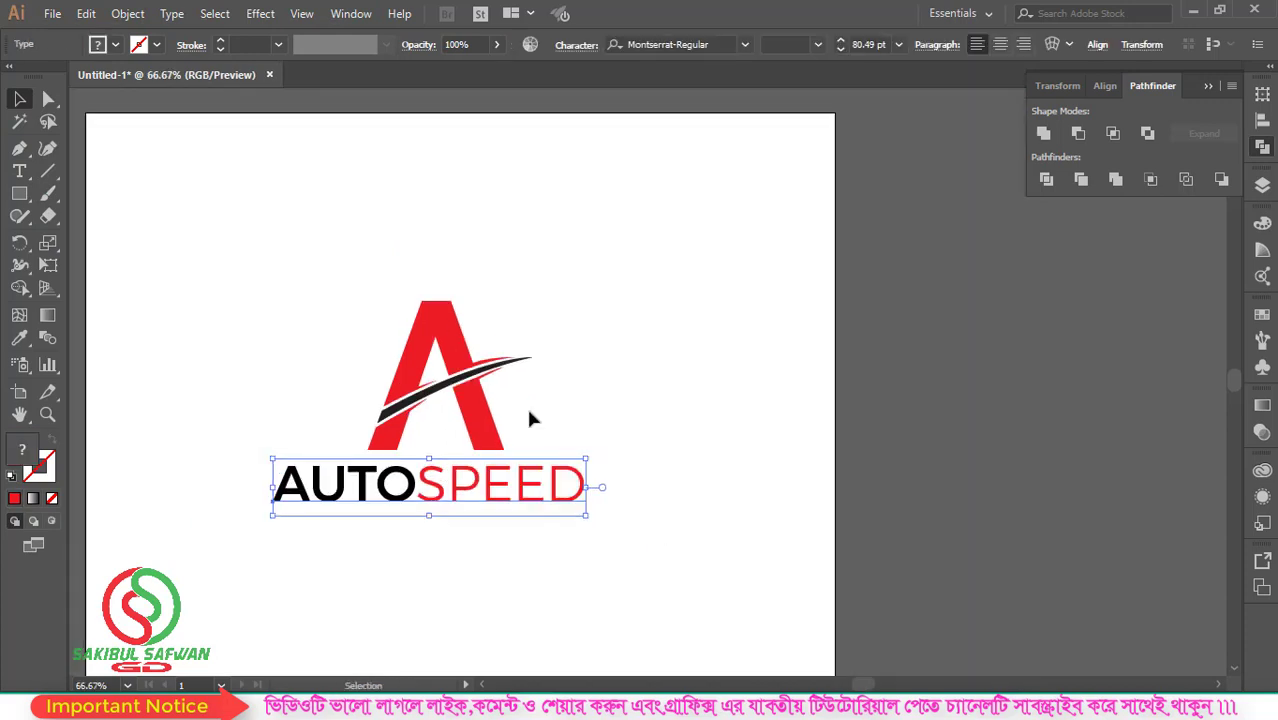
# Convert the AUTOSPEED text to outlines.
pyautogui.click(511, 508)
pyautogui.rightClick(480, 480)
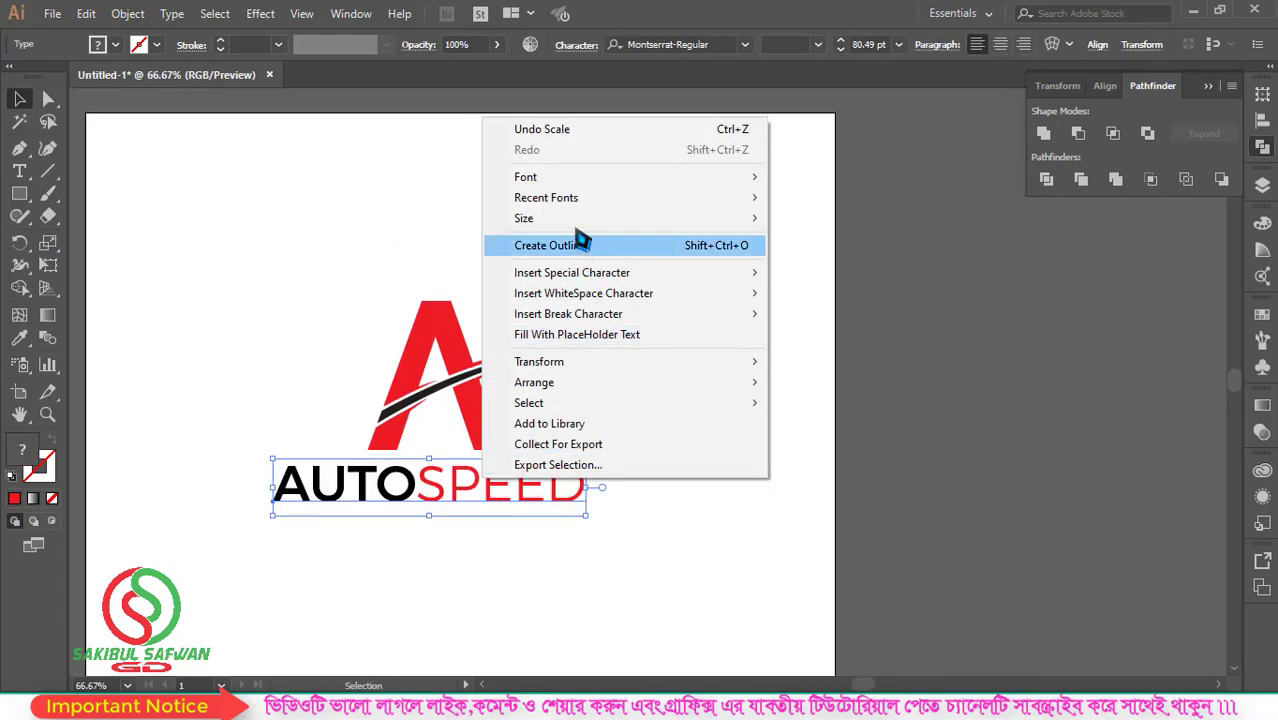
pyautogui.click(575, 247)
pyautogui.hotkey('ctrl', '-')
# Scale down the letter A group slightly, keeping it just above the company name.
pyautogui.moveTo(598, 281); pyautogui.dragTo(287, 559)
pyautogui.click(510, 440)
pyautogui.click(593, 396)
pyautogui.click(495, 365)
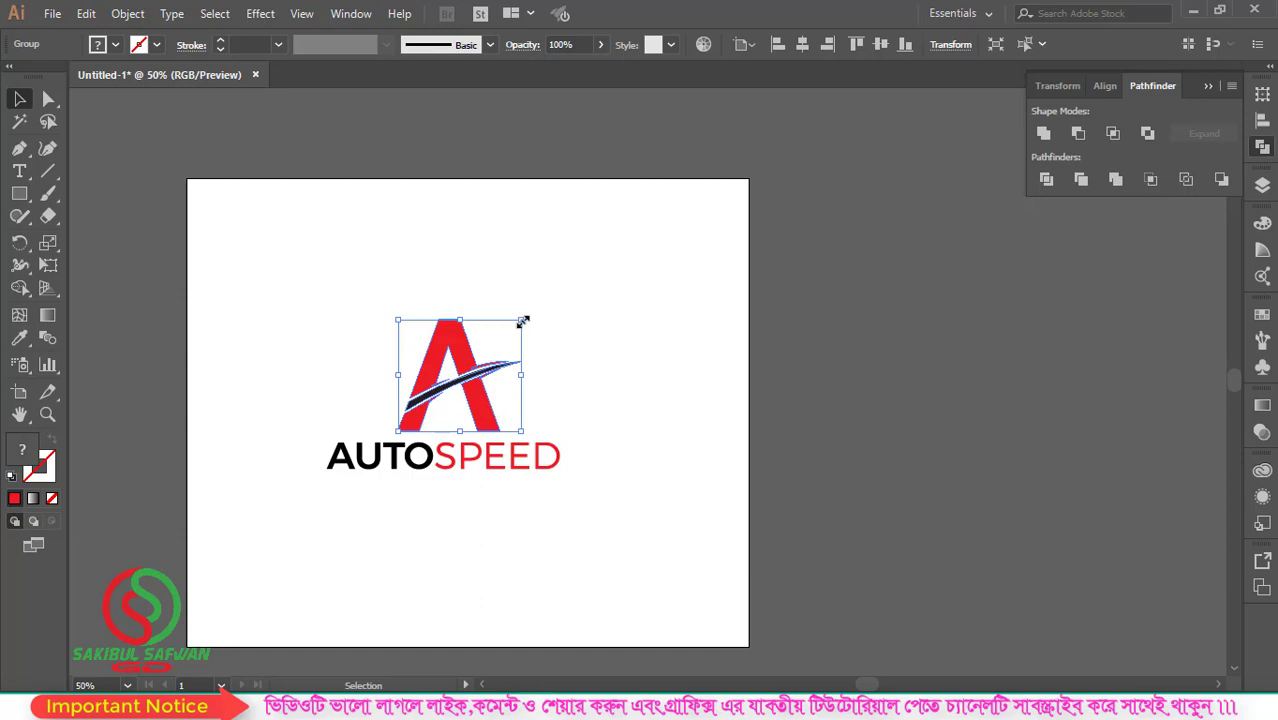
pyautogui.moveTo(522, 321); pyautogui.dragTo(519, 347)
# Centre the letter A group and the company name horizontally on the artboard.
pyautogui.hotkey('ctrl', '+')
pyautogui.click(666, 297)
pyautogui.moveTo(666, 292); pyautogui.dragTo(276, 562)
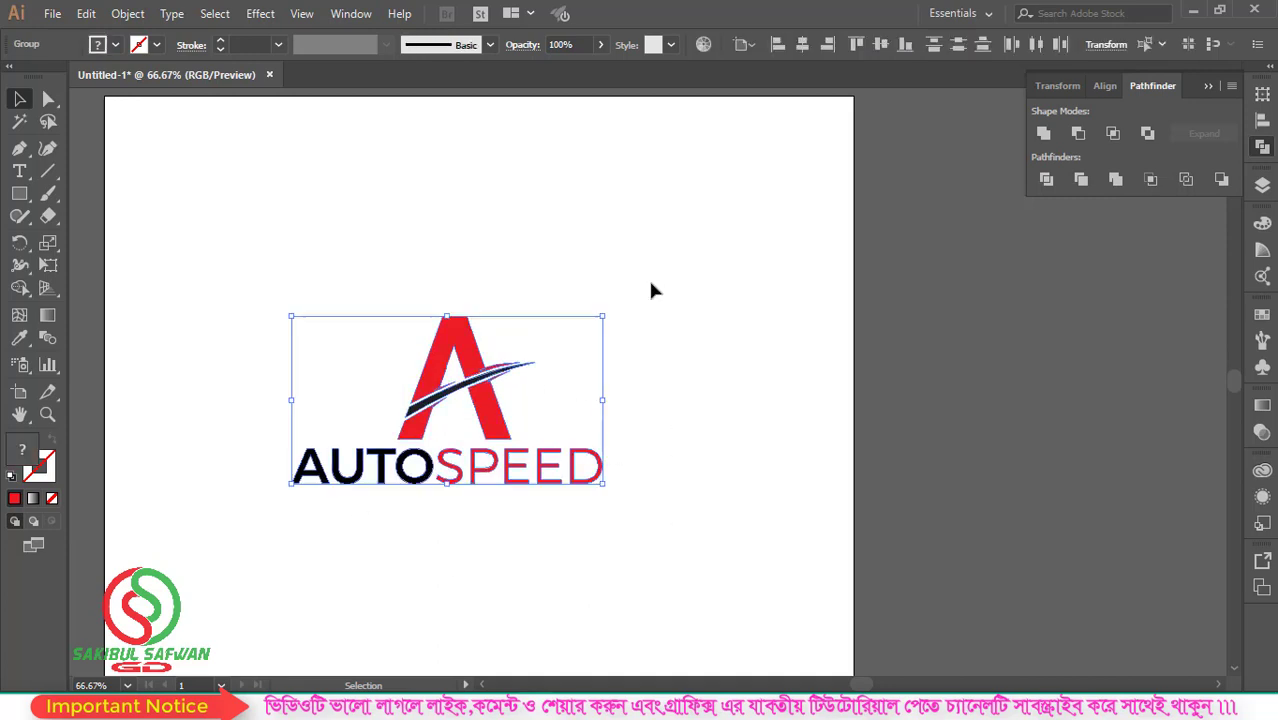
pyautogui.click(802, 44)
pyautogui.press('a')
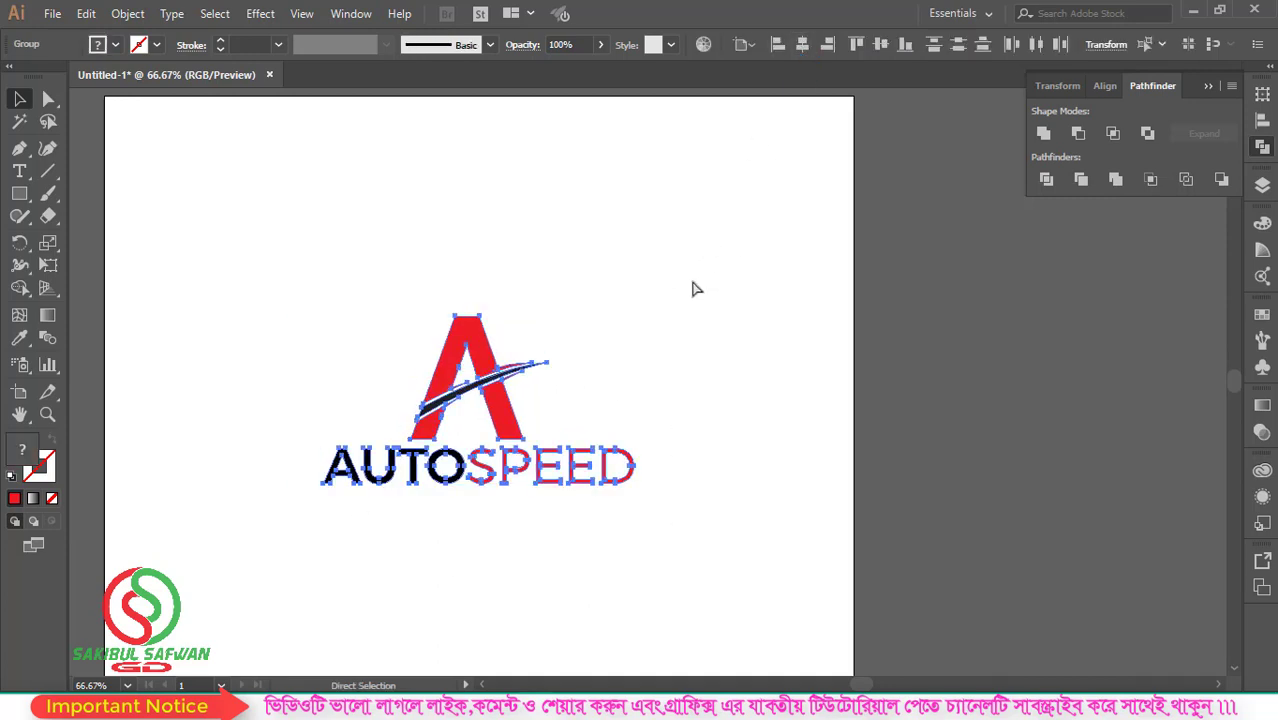
pyautogui.press('v')
# Enlarge the whole logo proportionally from its centre to about 130% and deselect it.
pyautogui.hotkey('ctrl', '-')
pyautogui.click(593, 336)
pyautogui.moveTo(593, 330); pyautogui.dragTo(682, 266)
pyautogui.click(681, 266)
pyautogui.scroll(1, 495, 400)
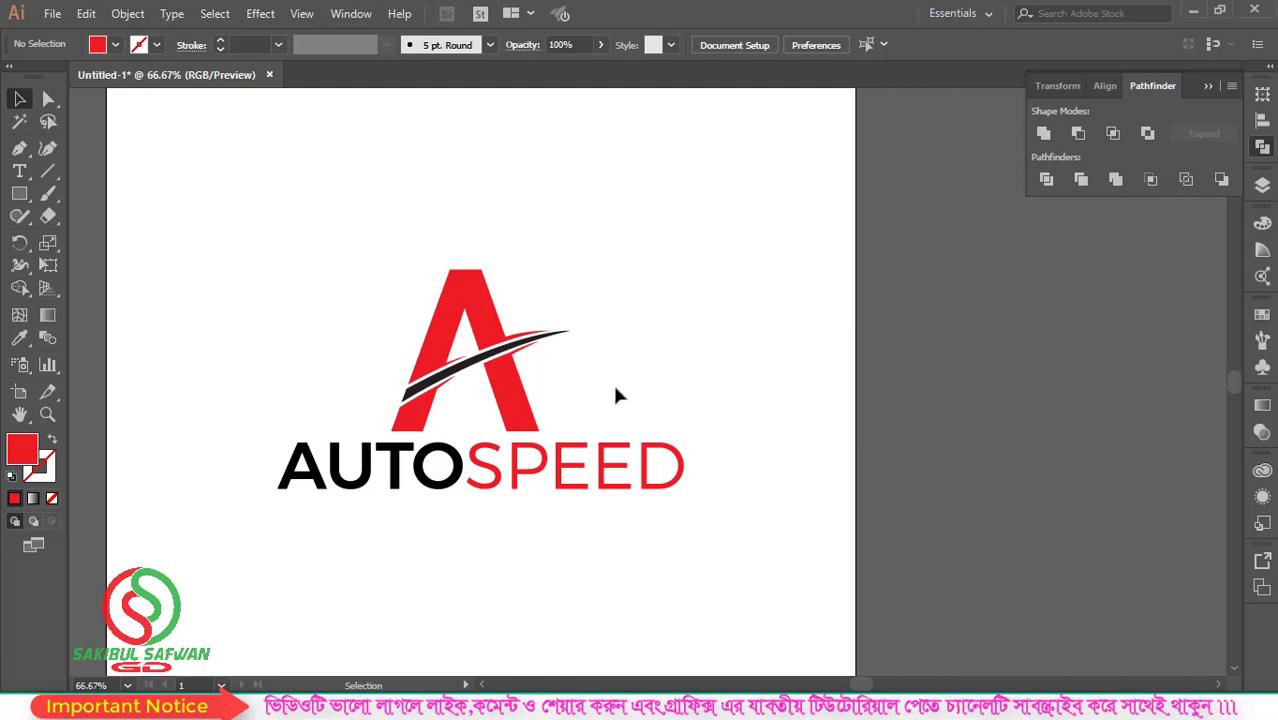
pyautogui.scroll(-1, 495, 404)
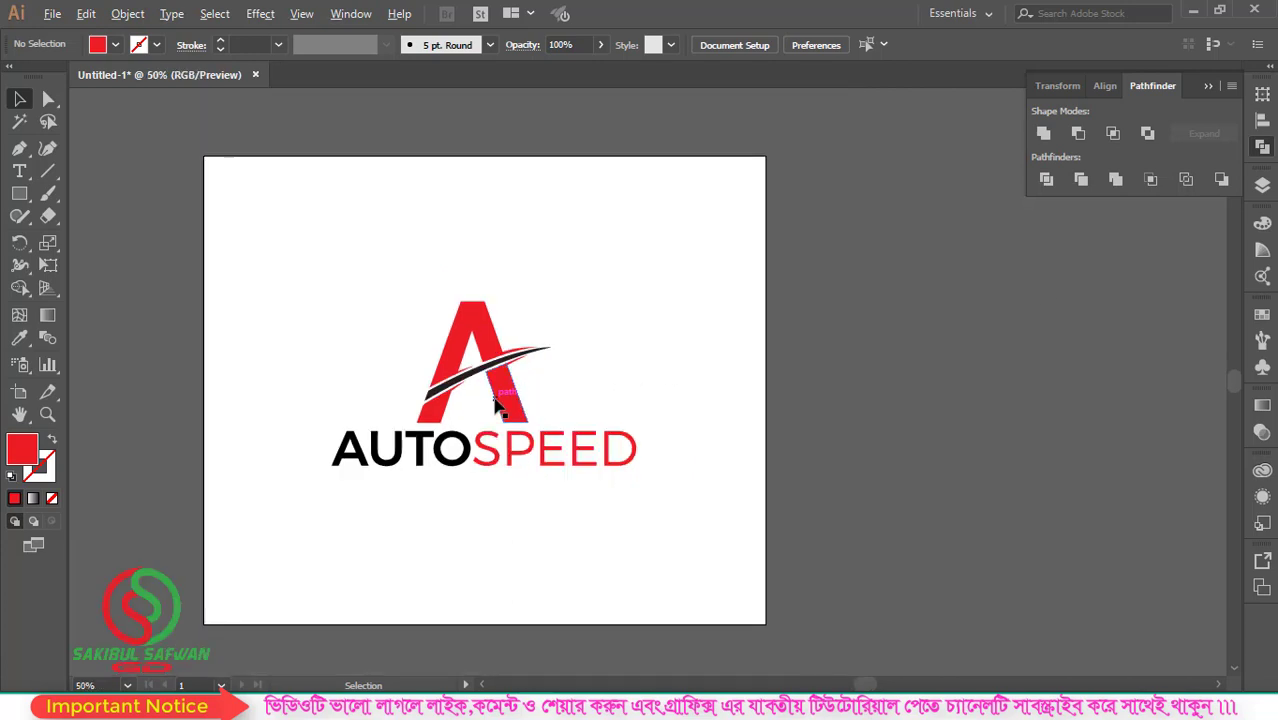